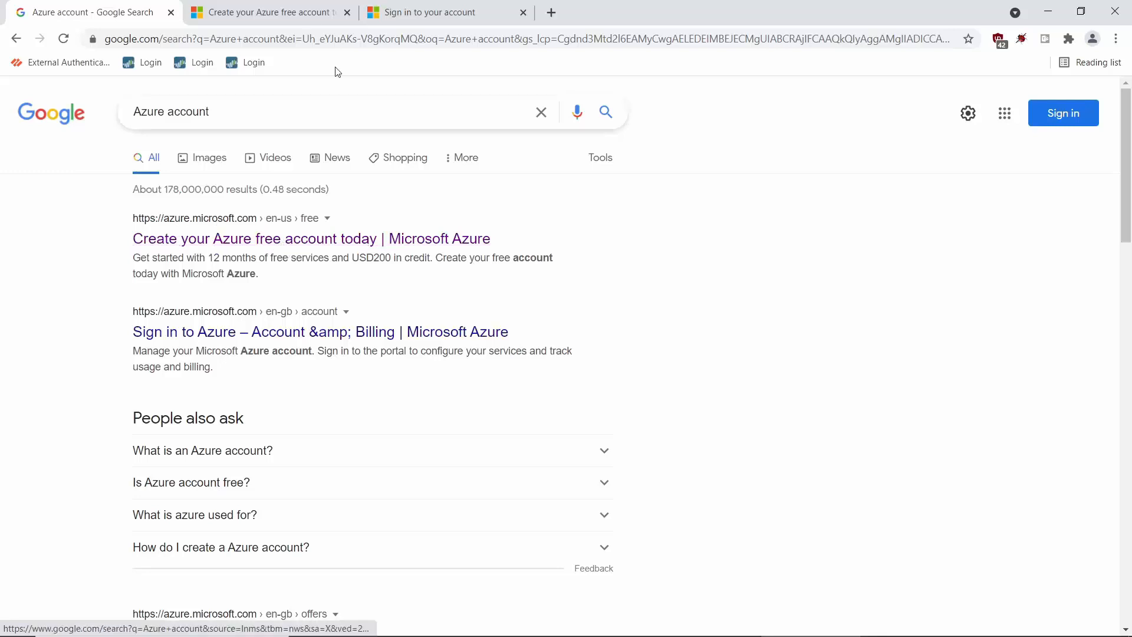
Switch to the 'Create your Azure free account' tab from the Google results.
{"action": "left_click", "coordinate": [280, 12]}
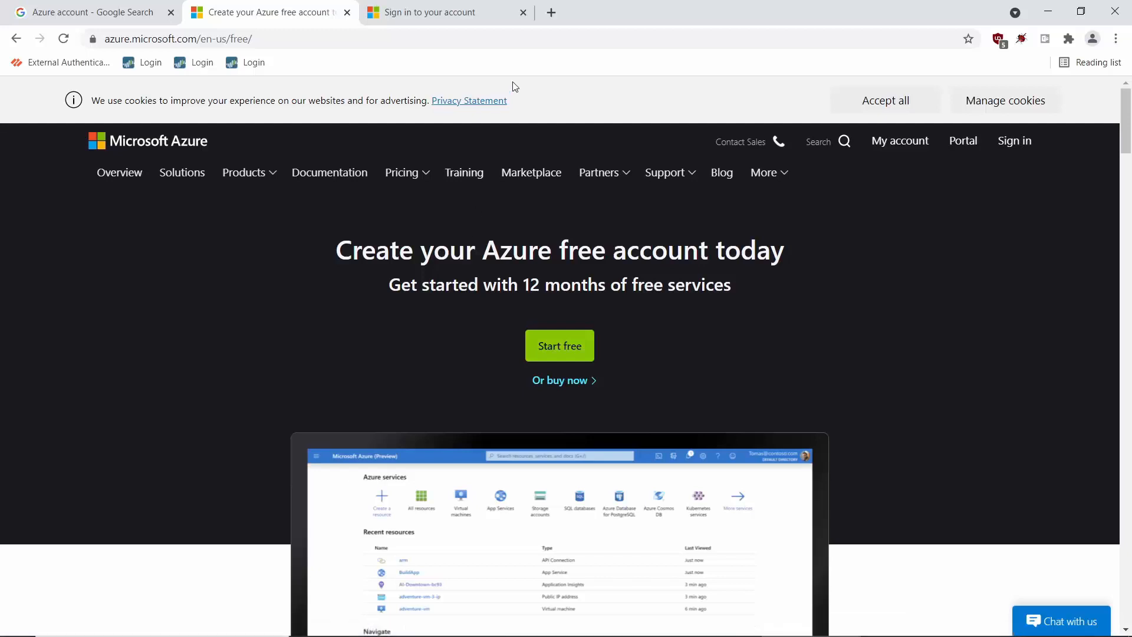
Compare the Microsoft sign-in and Azure free account tabs, scrolling through the free account offer.
{"action": "left_click", "coordinate": [440, 13]}
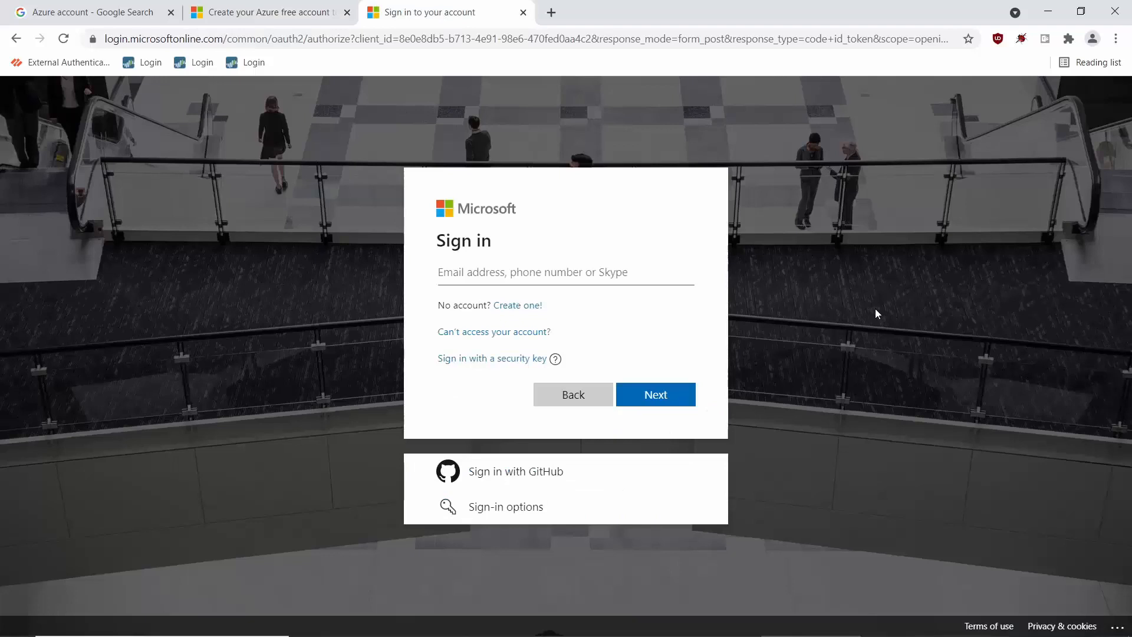
{"action": "left_click", "coordinate": [257, 15]}
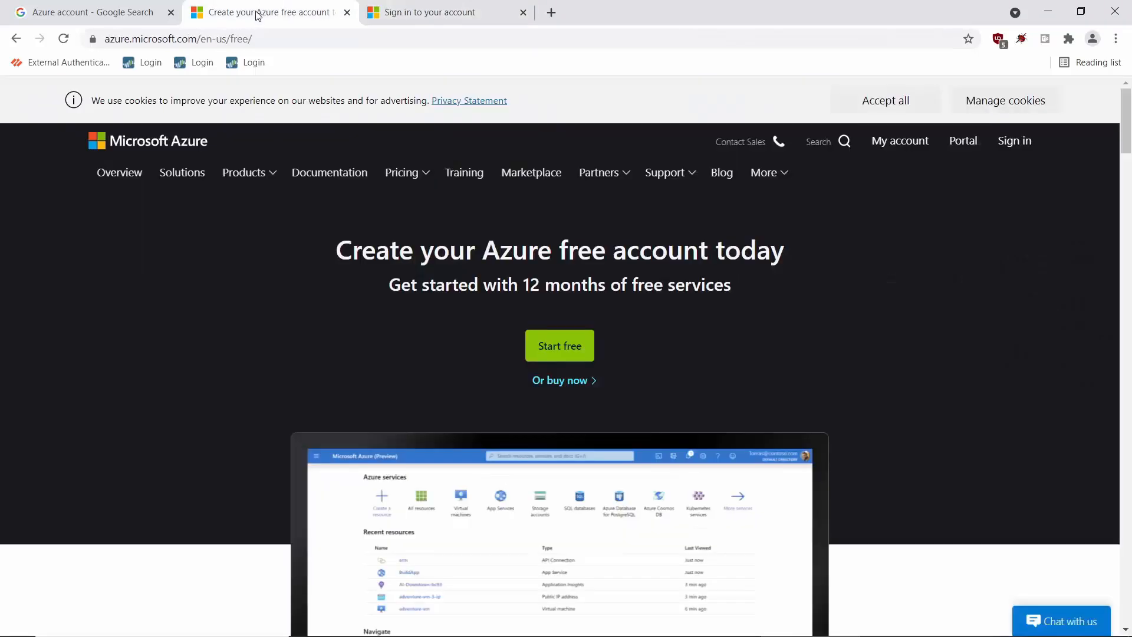
{"action": "scroll", "coordinate": [1127, 167], "scroll_direction": "down", "scroll_amount": 1}
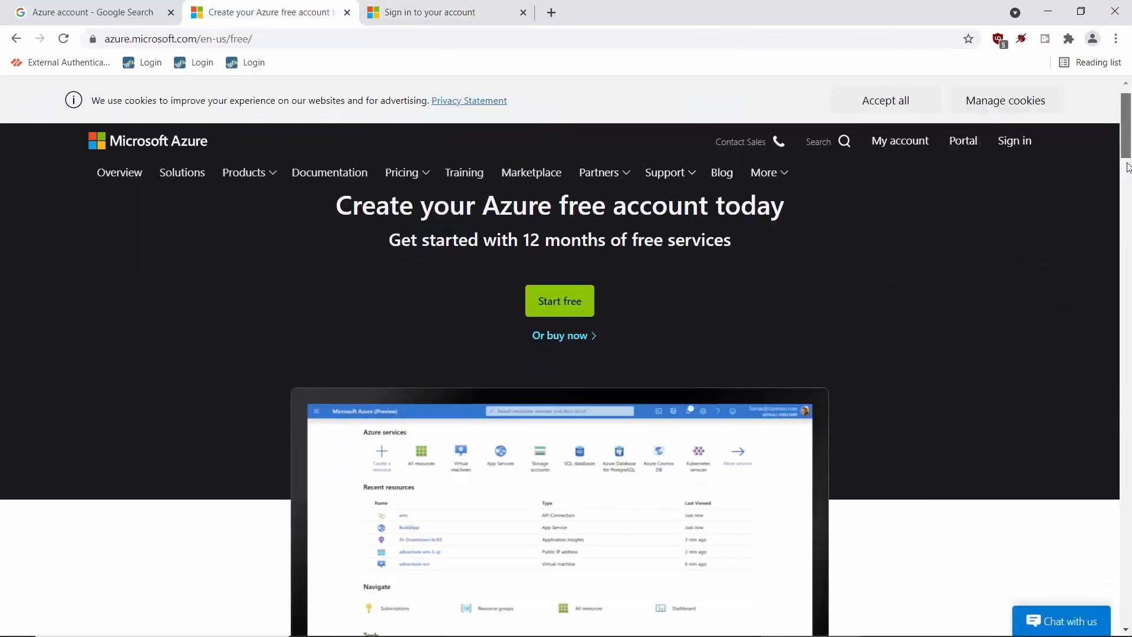
{"action": "left_click_drag", "start_coordinate": [1126, 163], "coordinate": [1130, 185]}
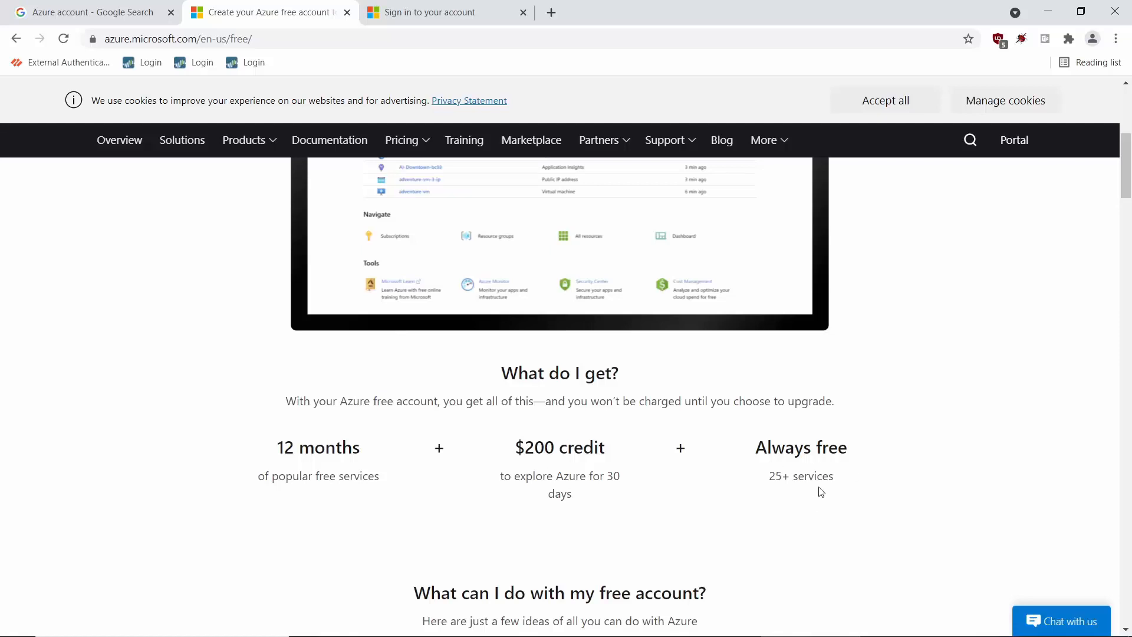
{"action": "left_click", "coordinate": [430, 18]}
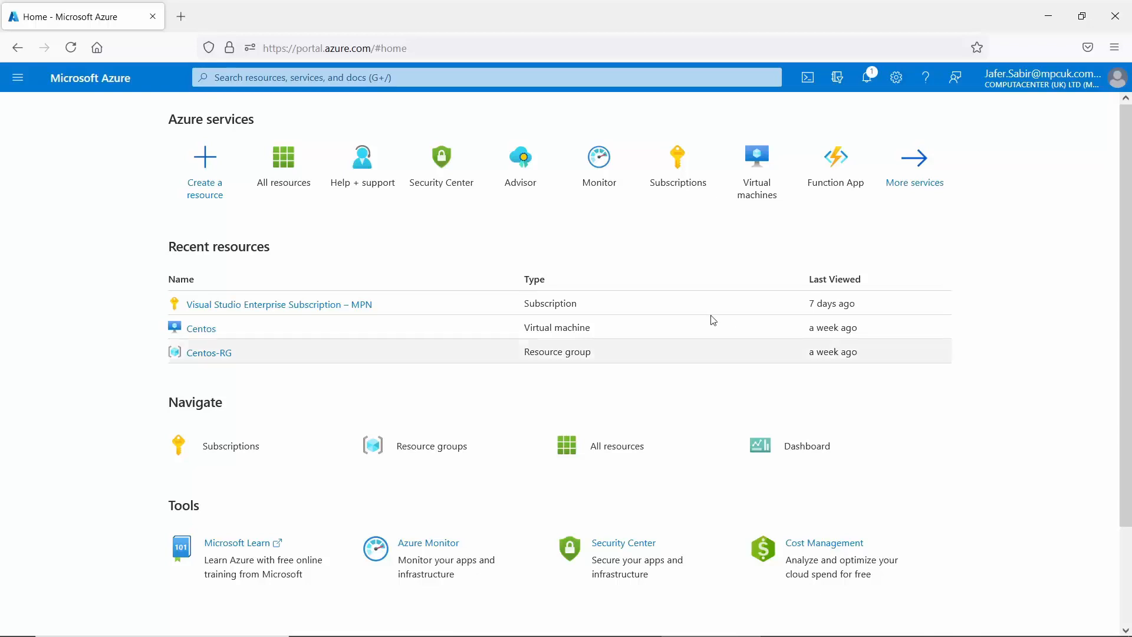
Search the portal for 'virtual', then 'database', then 'monitor'.
{"action": "left_click", "coordinate": [311, 79]}
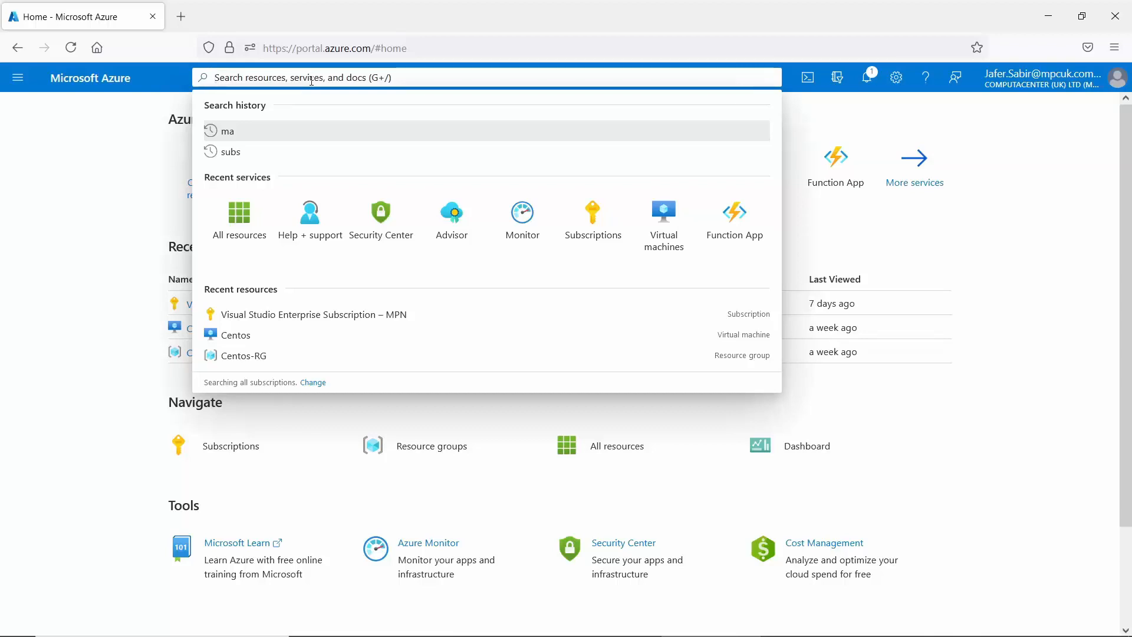
{"action": "type", "text": "virtual"}
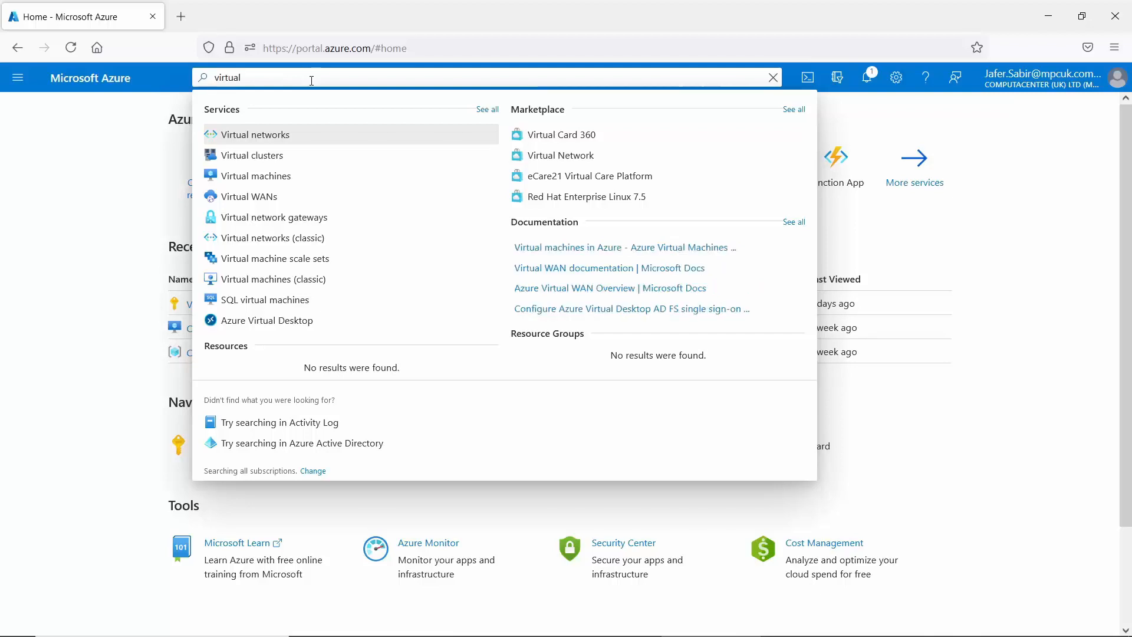
{"action": "key", "text": "BackSpace"}
{"action": "key", "text": "BackSpace"}
{"action": "key", "text": "BackSpace"}
{"action": "key", "text": "BackSpace"}
{"action": "key", "text": "BackSpace"}
{"action": "key", "text": "BackSpace"}
{"action": "key", "text": "BackSpace"}
{"action": "type", "text": "d"}
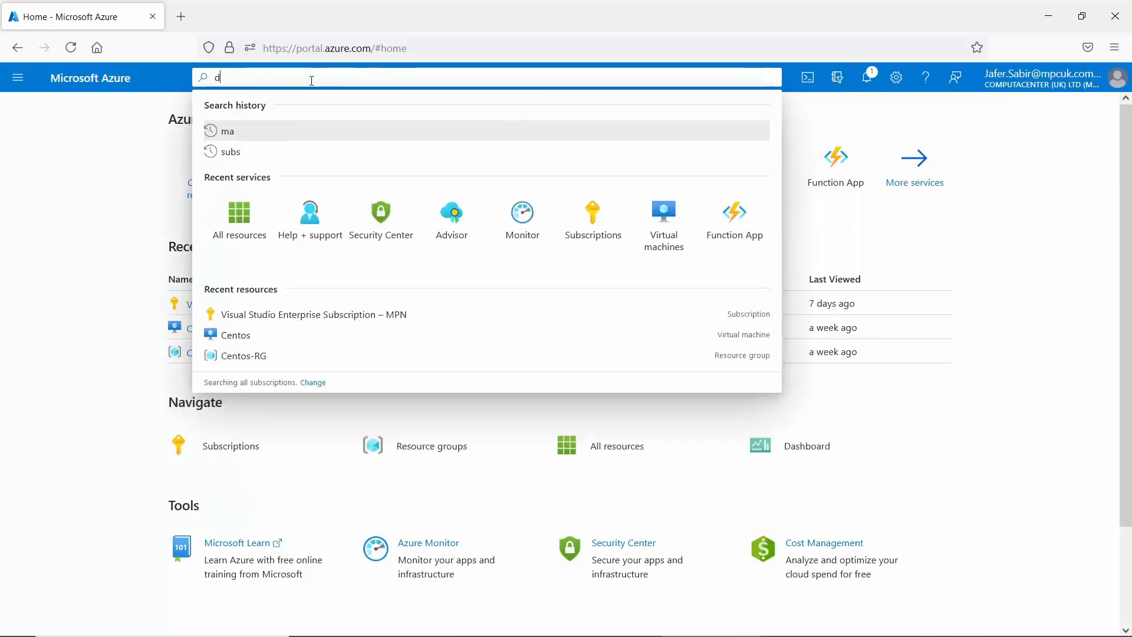
{"action": "type", "text": "atabase"}
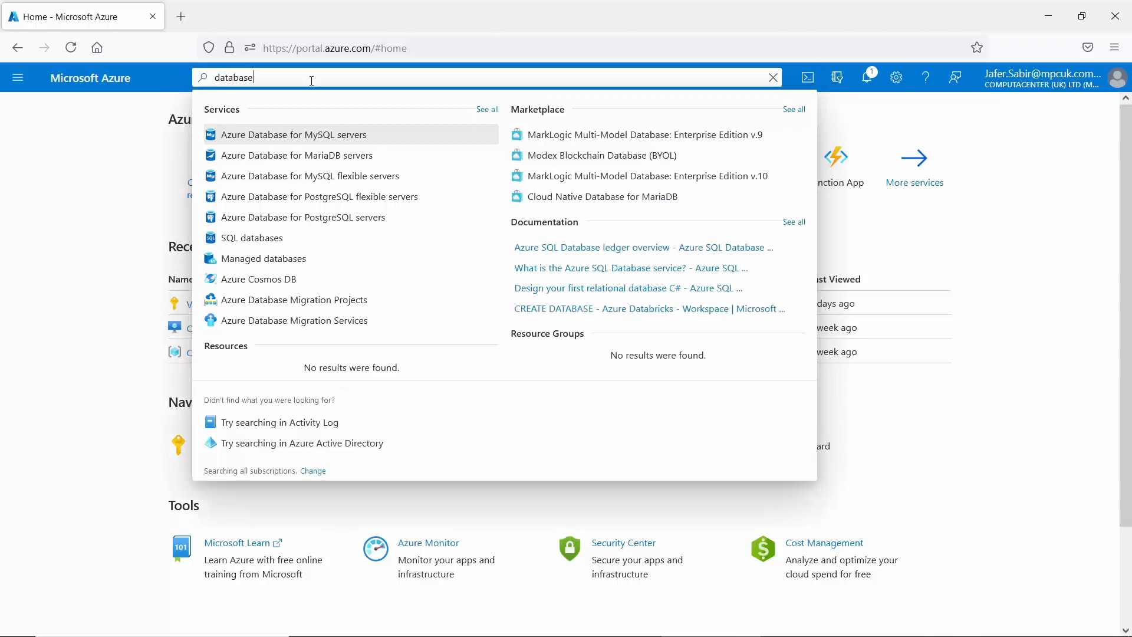
{"action": "key", "text": "BackSpace"}
{"action": "key", "text": "BackSpace"}
{"action": "key", "text": "BackSpace"}
{"action": "key", "text": "BackSpace"}
{"action": "key", "text": "BackSpace"}
{"action": "key", "text": "BackSpace"}
{"action": "key", "text": "BackSpace"}
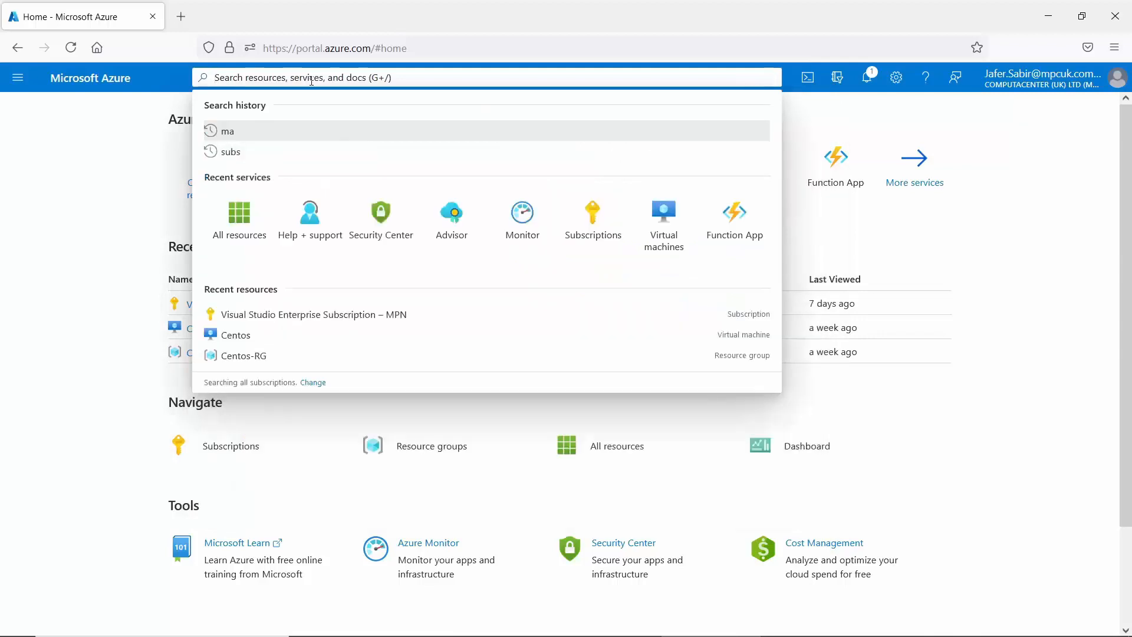
{"action": "type", "text": "monitor"}
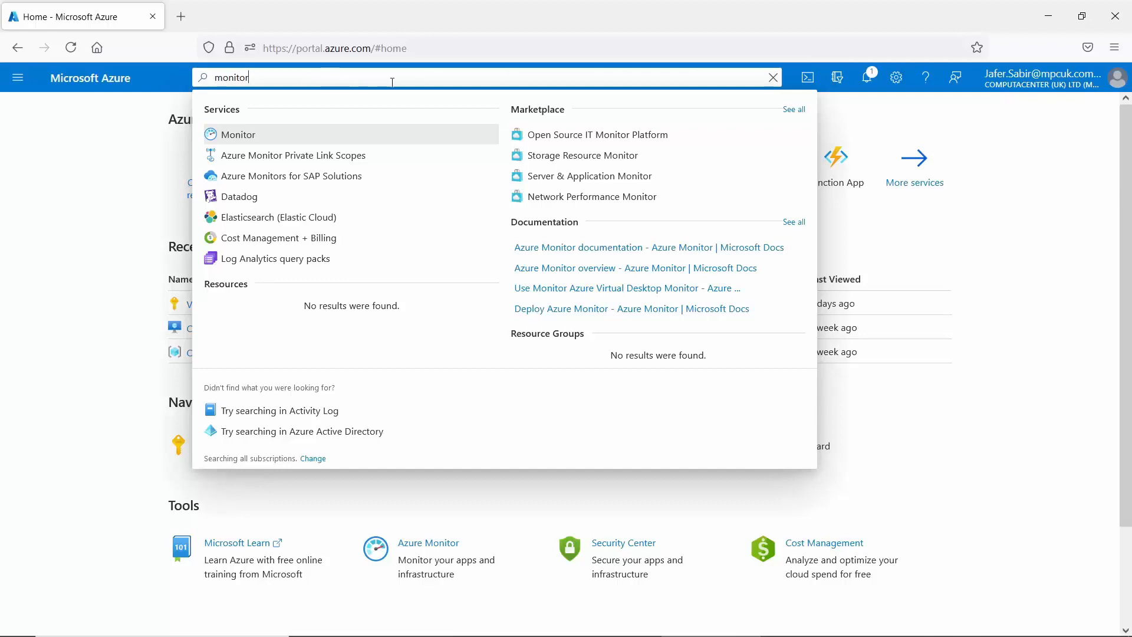
Launch Cloud Shell and create the storage it requires for a PowerShell session.
{"action": "left_click", "coordinate": [808, 78]}
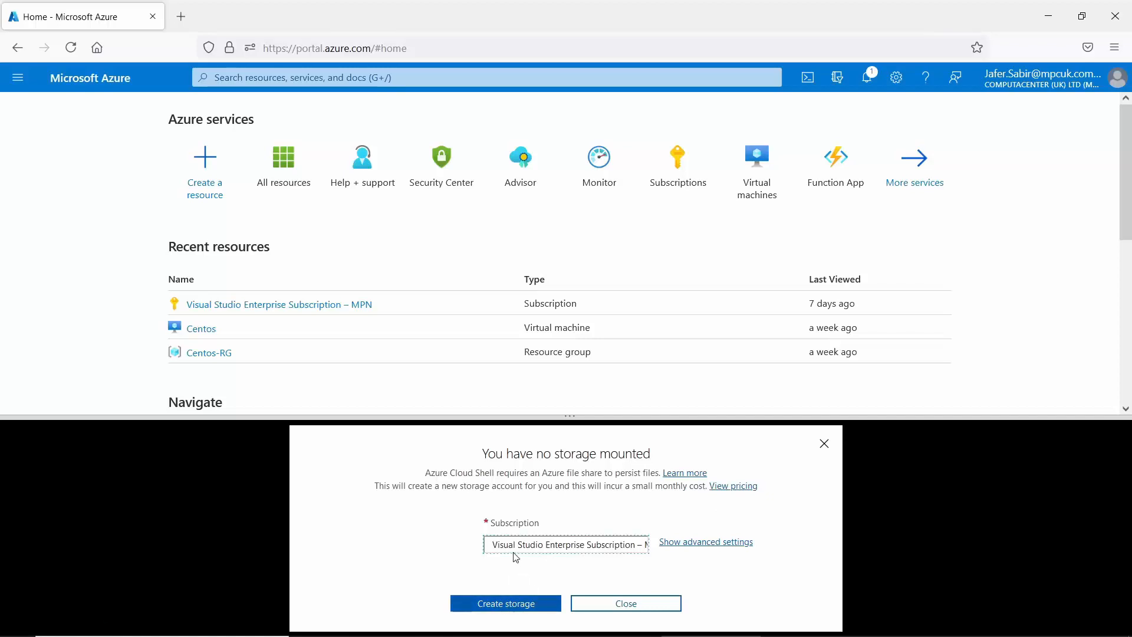
{"action": "left_click", "coordinate": [513, 615]}
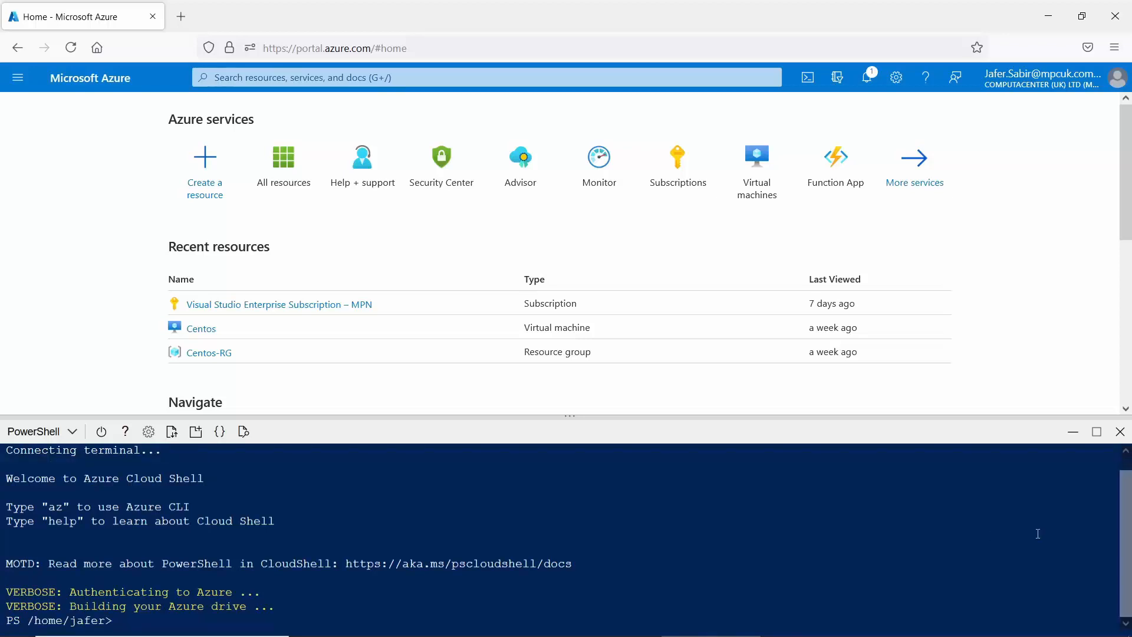
{"action": "scroll", "coordinate": [1124, 536], "scroll_direction": "up", "scroll_amount": 1}
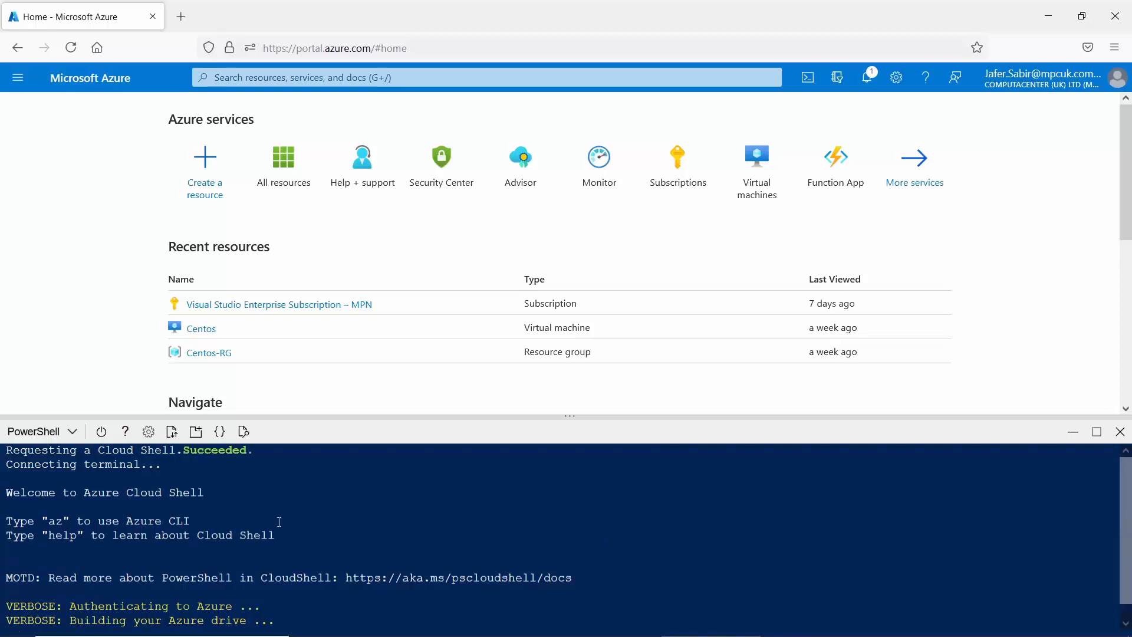
Switch Cloud Shell from PowerShell to Bash.
{"action": "left_click", "coordinate": [73, 437]}
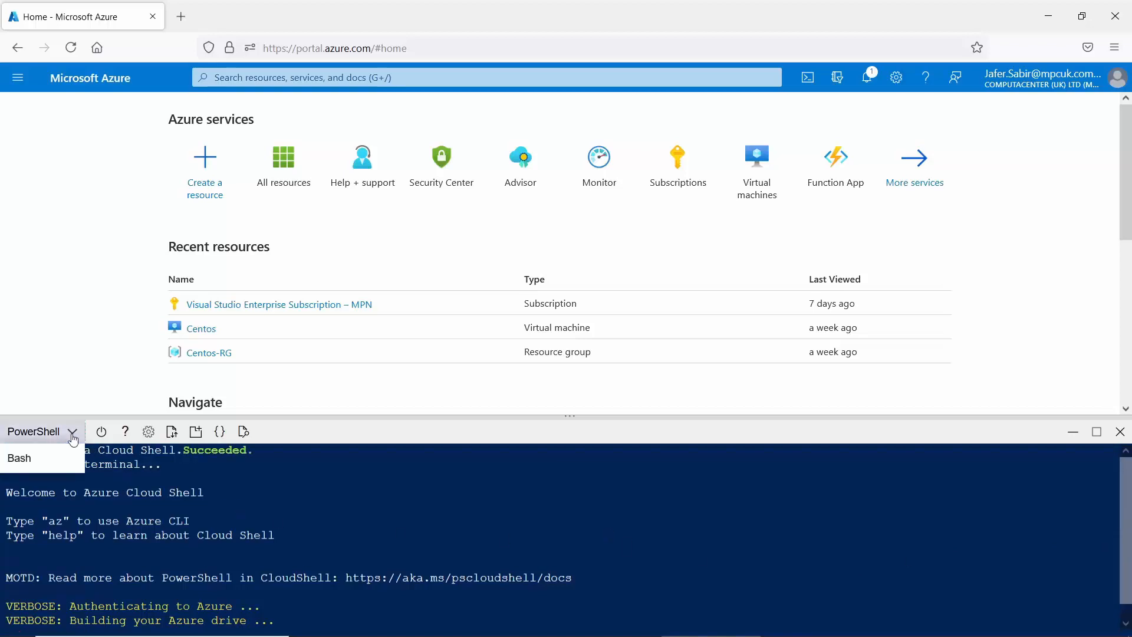
{"action": "left_click", "coordinate": [31, 463]}
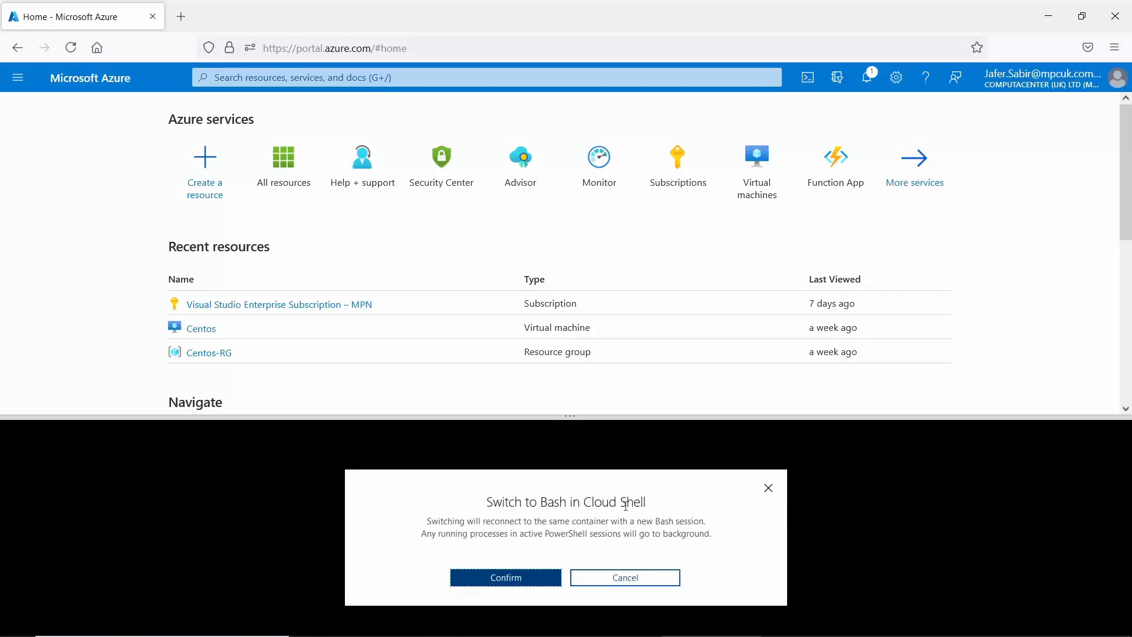
{"action": "left_click", "coordinate": [519, 576]}
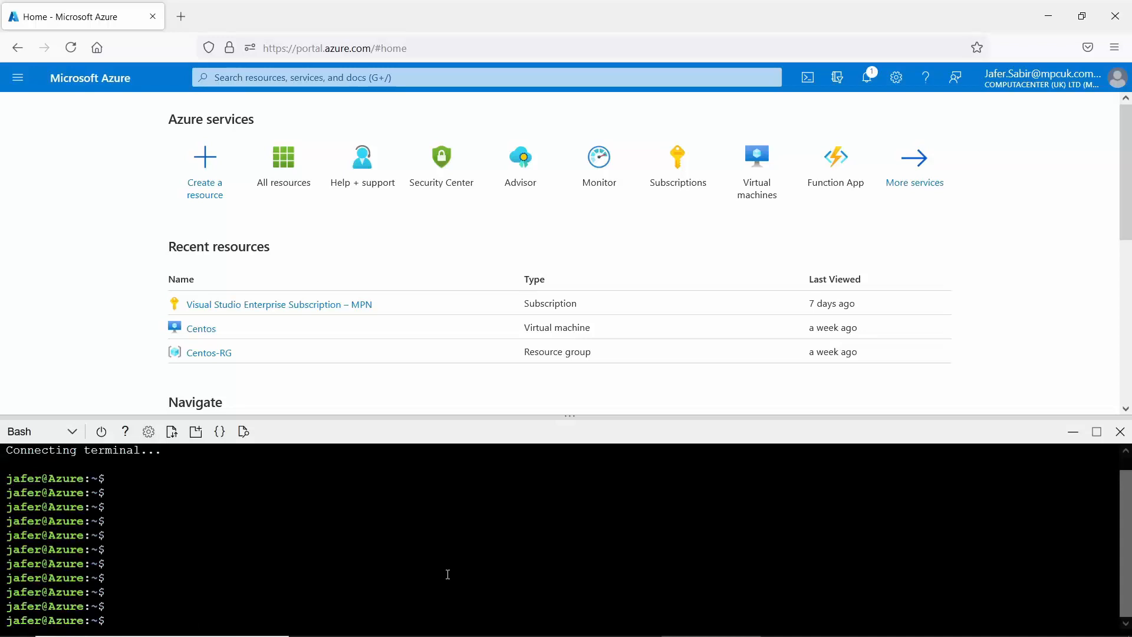
Run ls and pwd in Bash, then close the Cloud Shell pane.
{"action": "type", "text": "ls"}
{"action": "key", "text": "Return"}
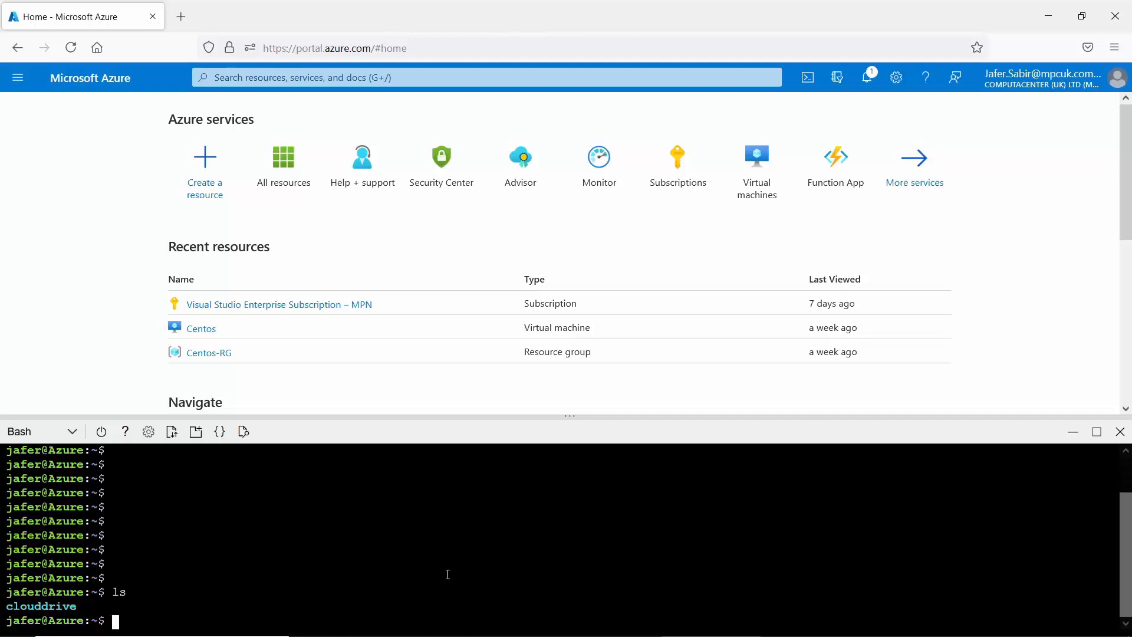
{"action": "type", "text": "pwd"}
{"action": "key", "text": "Return"}
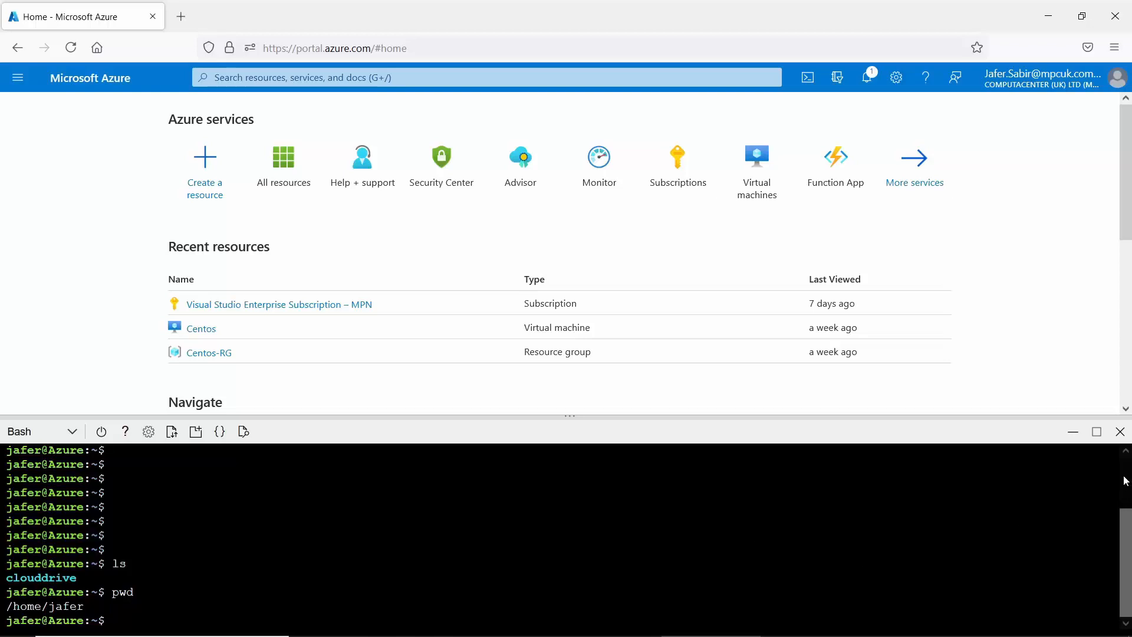
{"action": "left_click", "coordinate": [1120, 433]}
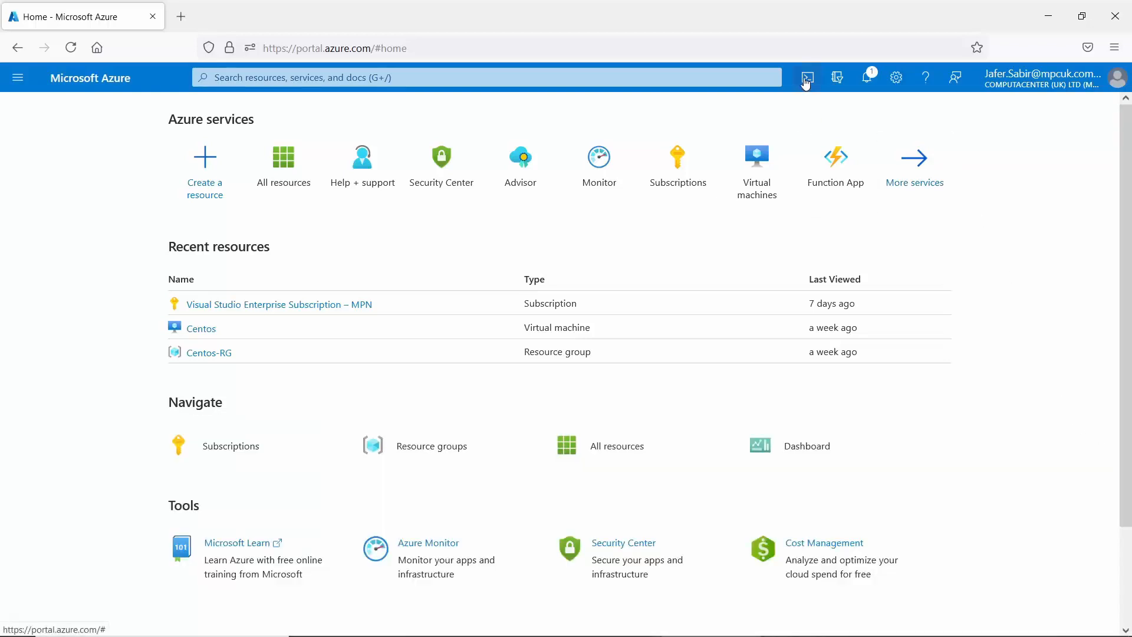
{"action": "left_click", "coordinate": [838, 79]}
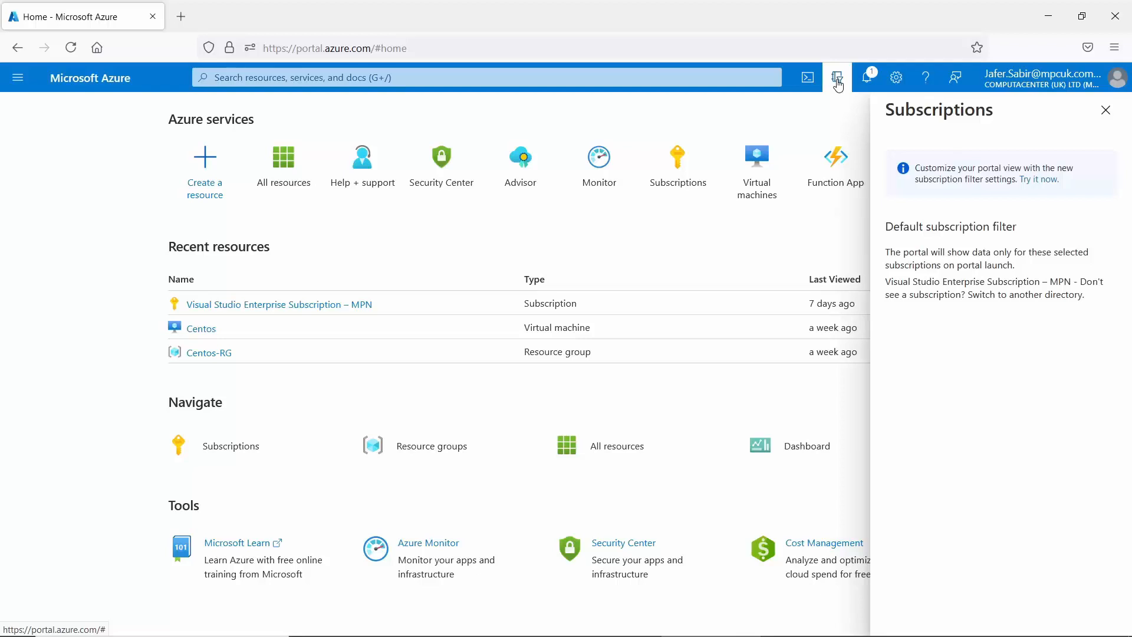
{"action": "left_click", "coordinate": [838, 82]}
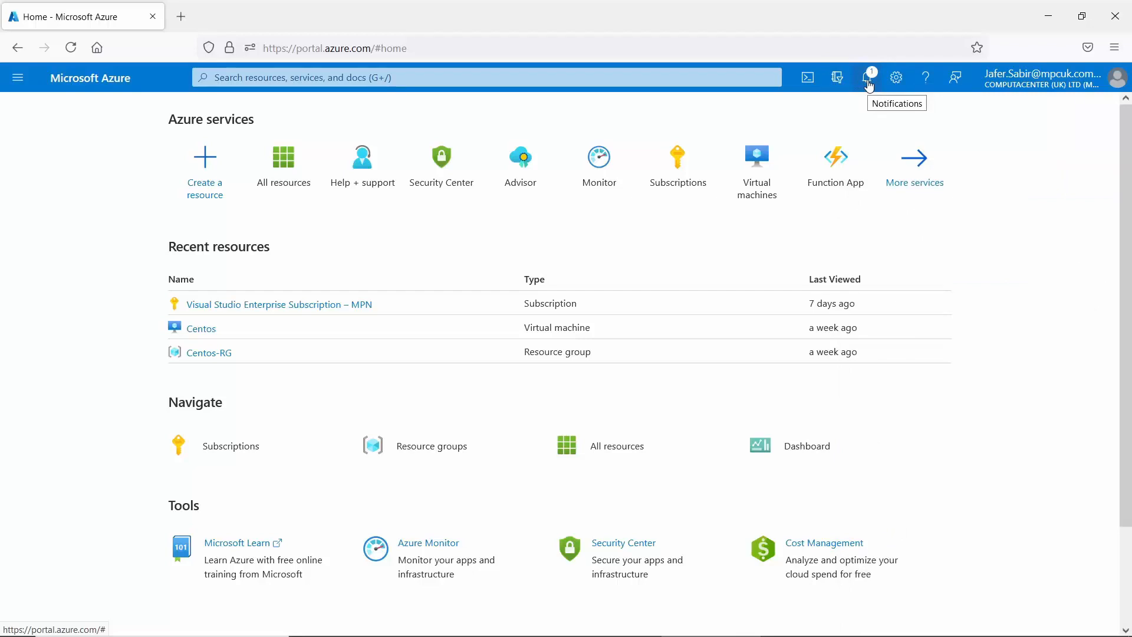
{"action": "left_click", "coordinate": [870, 86]}
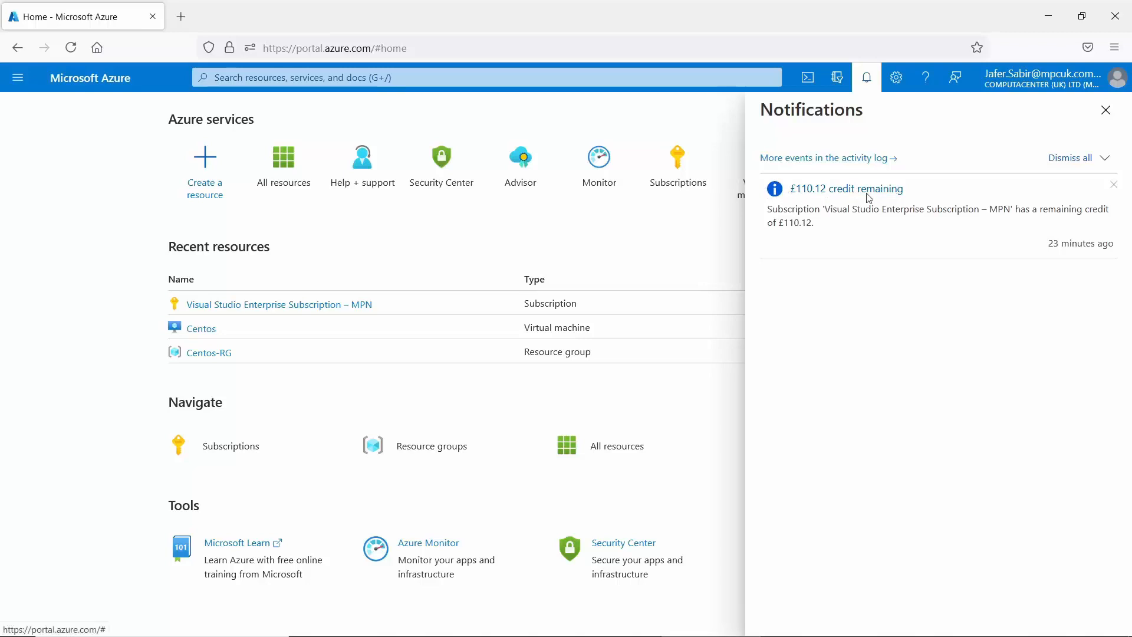
{"action": "left_click", "coordinate": [867, 83]}
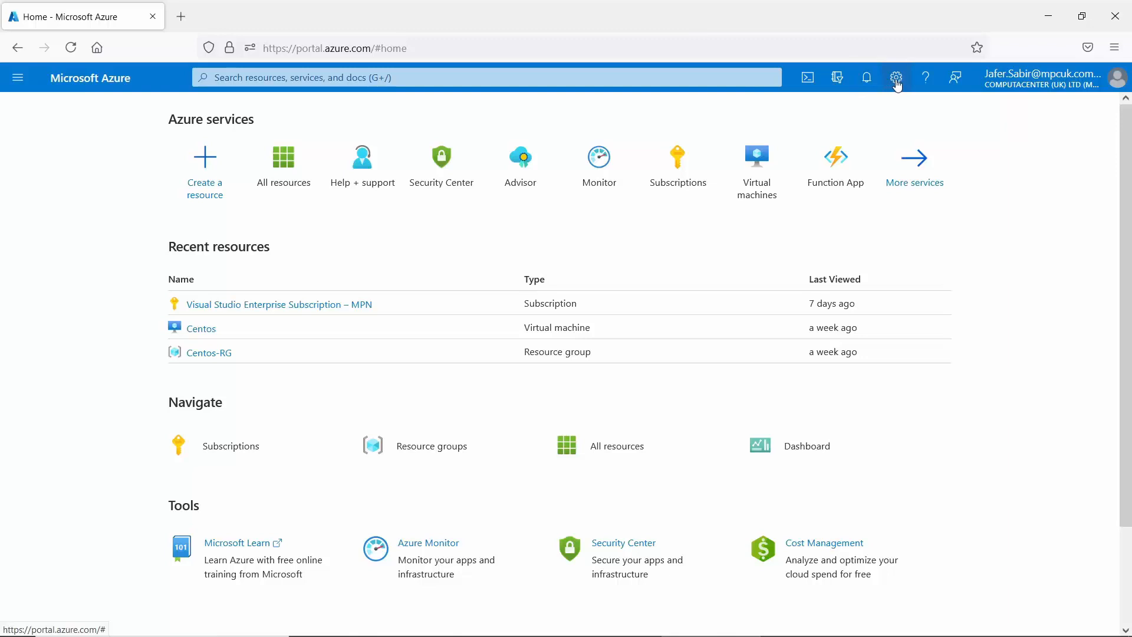
Open the portal settings, then bring up the Help and support pane.
{"action": "left_click", "coordinate": [897, 85]}
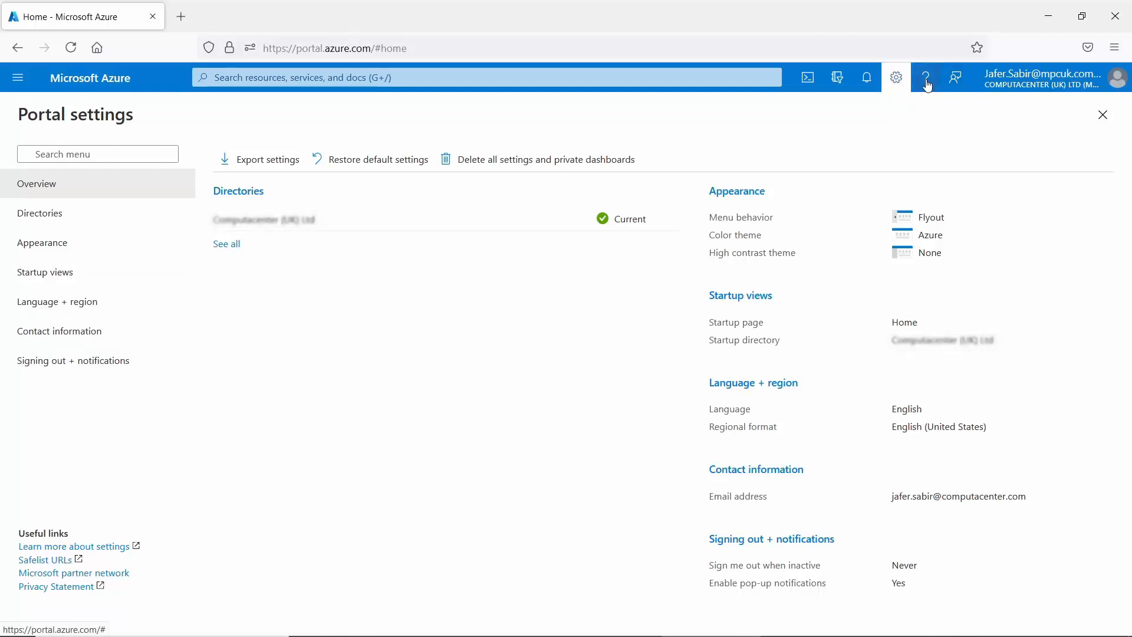
{"action": "left_click", "coordinate": [927, 83]}
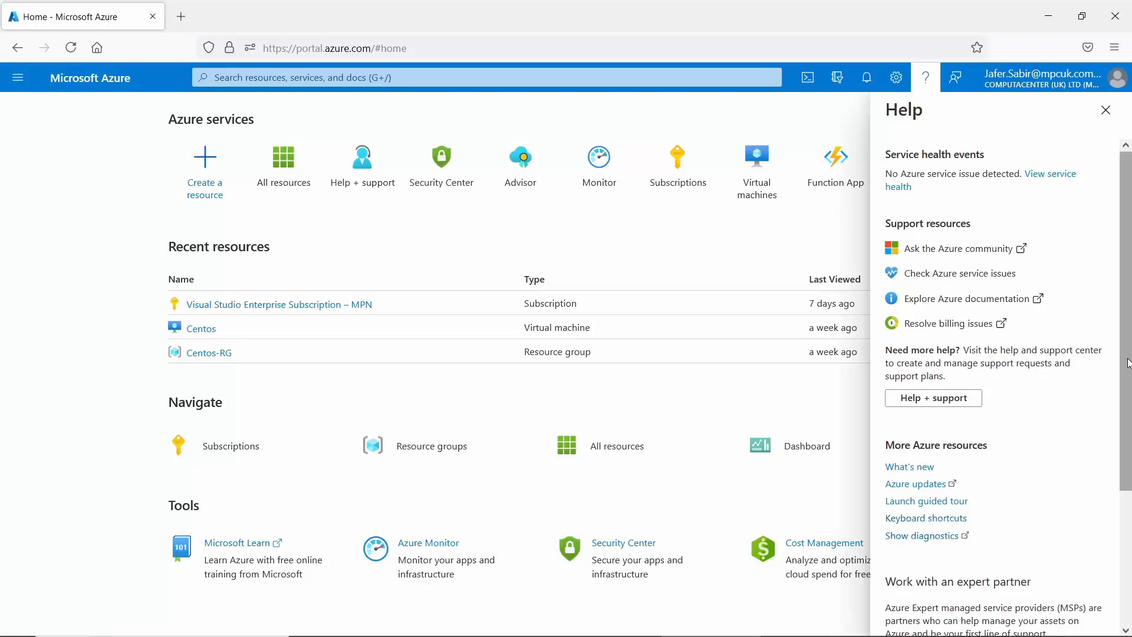
{"action": "mouse_move", "coordinate": [1129, 361]}
{"action": "left_mouse_down"}
{"action": "mouse_move", "coordinate": [1131, 533]}
{"action": "mouse_move", "coordinate": [1128, 413]}
{"action": "left_mouse_up"}
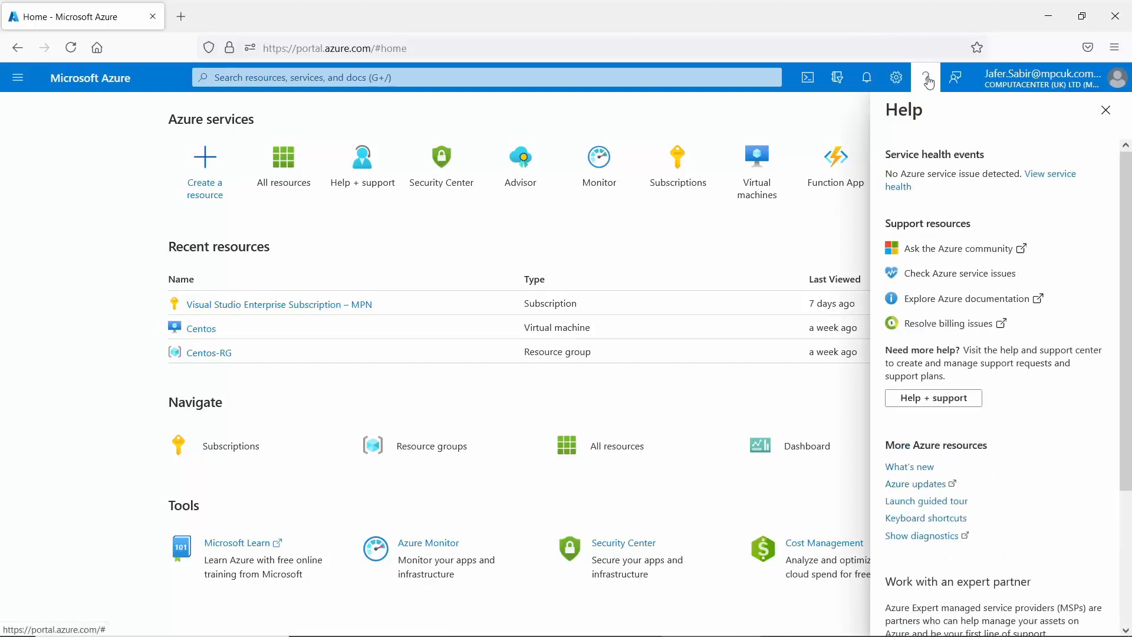
Open the Send feedback to Microsoft form and briefly check the account menu.
{"action": "left_click", "coordinate": [957, 79]}
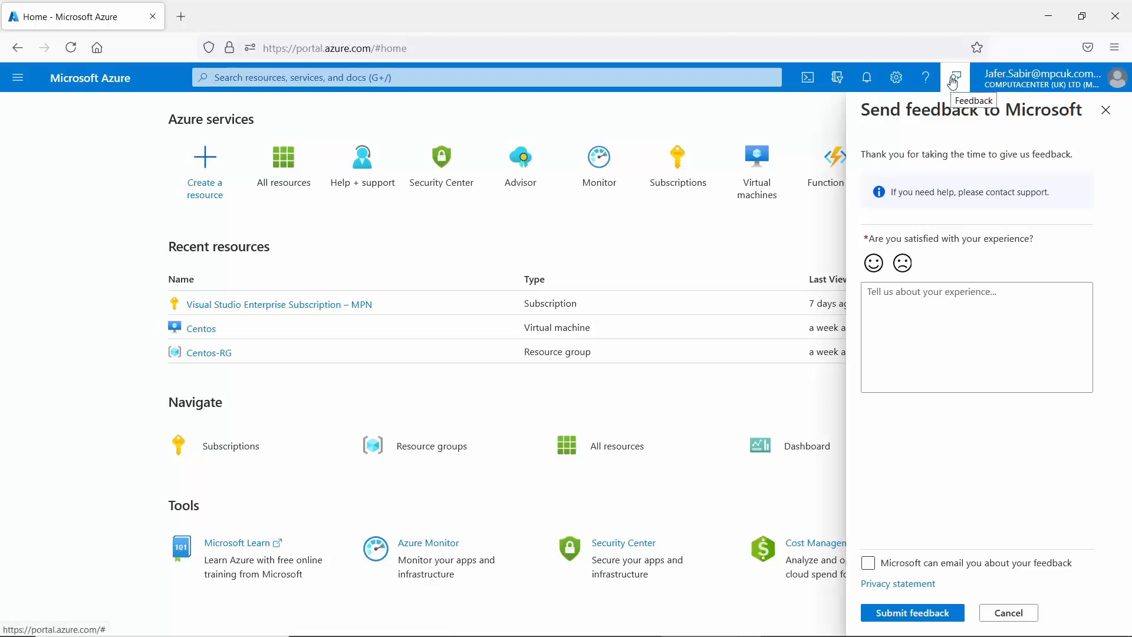
{"action": "left_click", "coordinate": [1063, 87]}
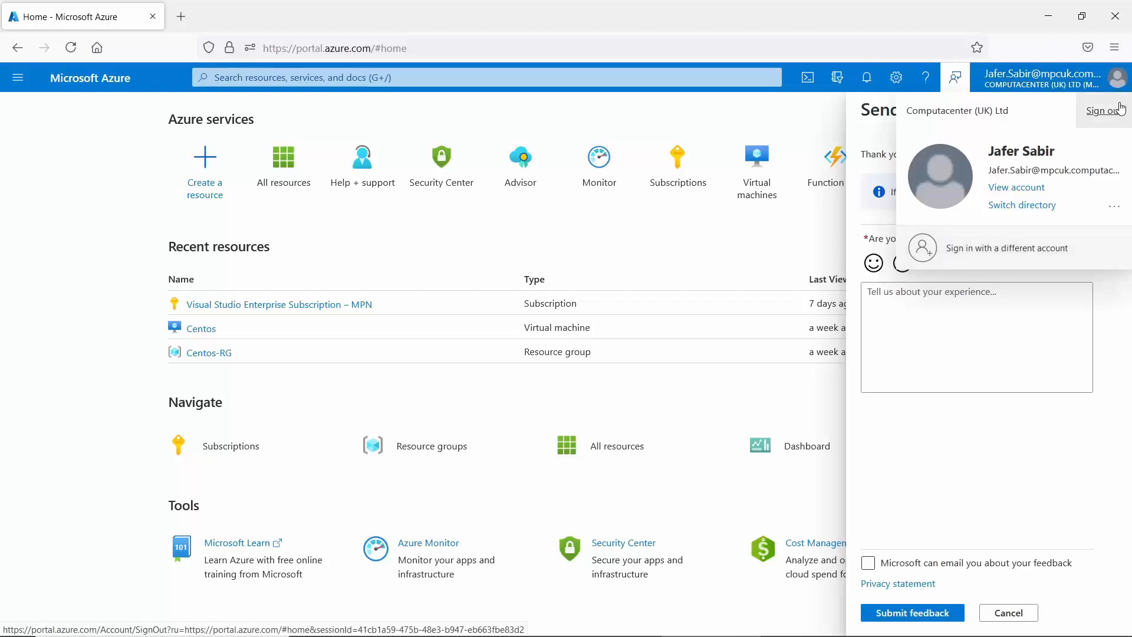
{"action": "left_click", "coordinate": [1041, 83]}
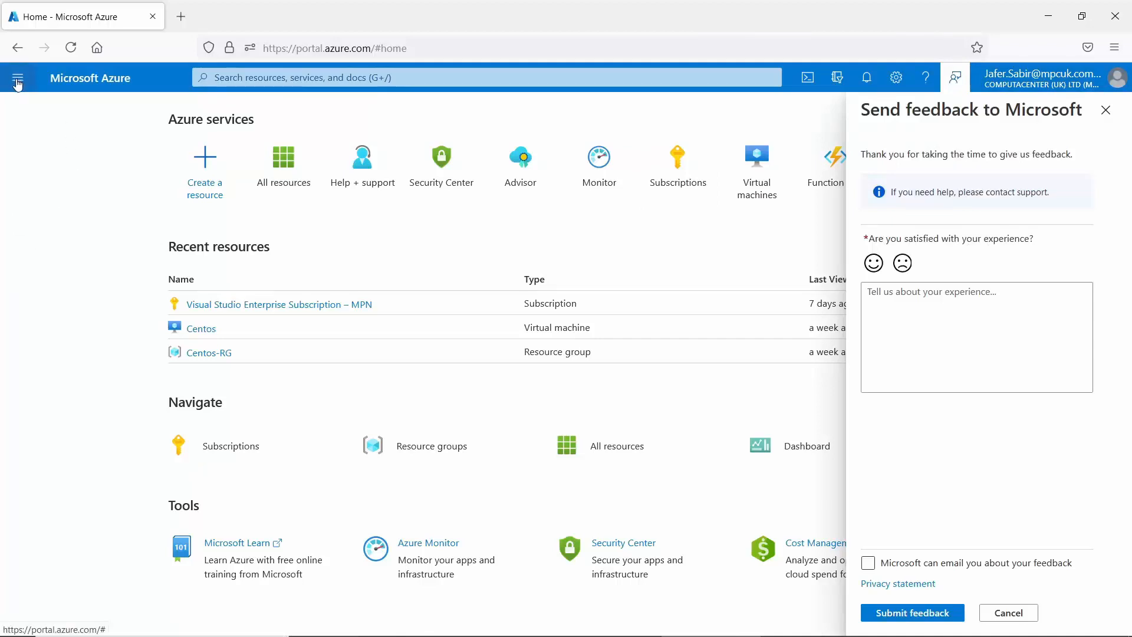
{"action": "left_click", "coordinate": [19, 84]}
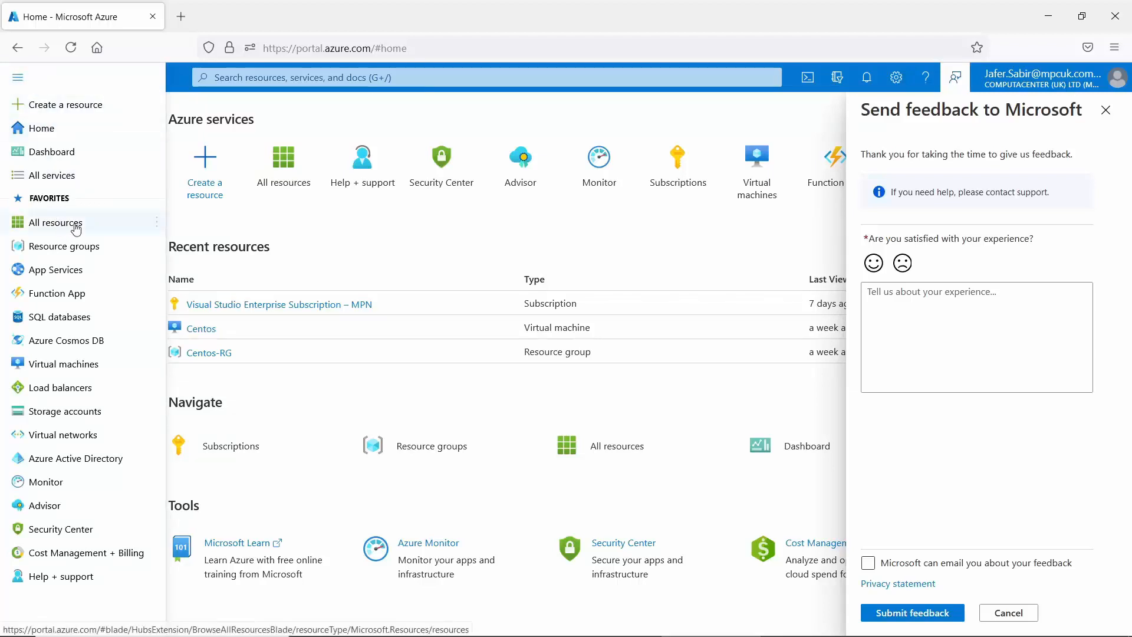
{"action": "mouse_move", "coordinate": [66, 260]}
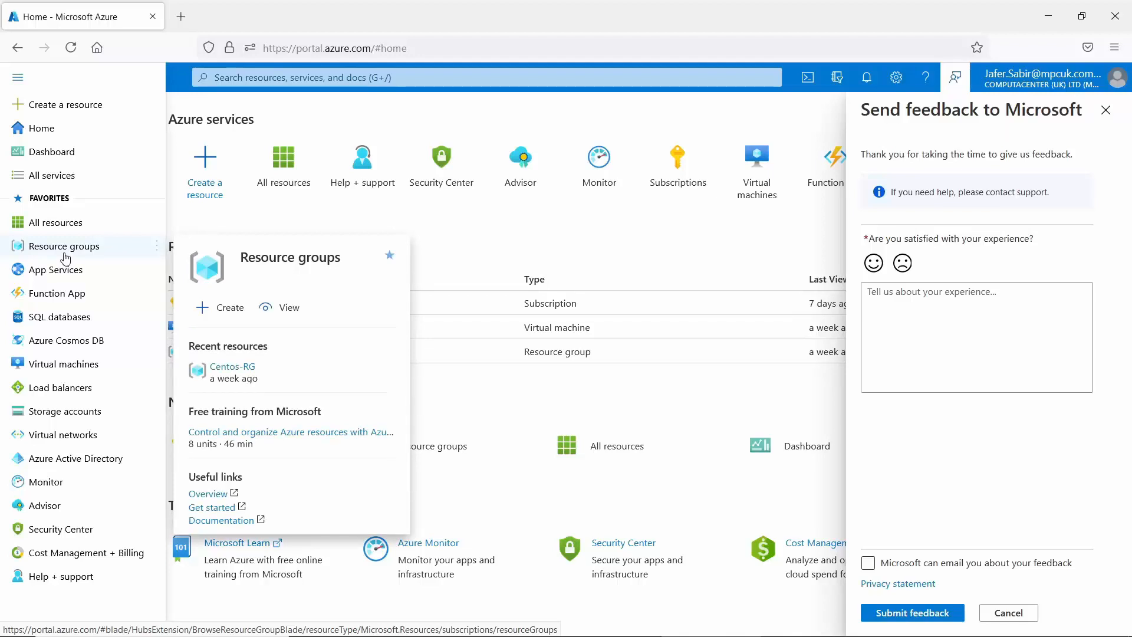
{"action": "left_click", "coordinate": [498, 258]}
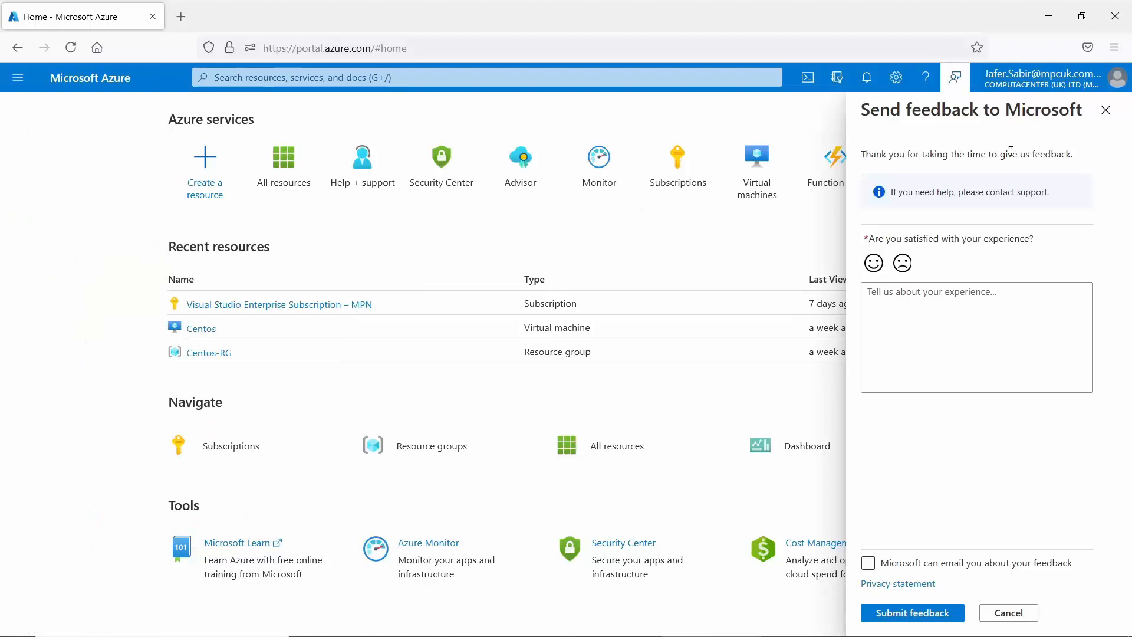
Close the feedback form, scroll the home page, and open the portal navigation menu.
{"action": "left_click", "coordinate": [1107, 112]}
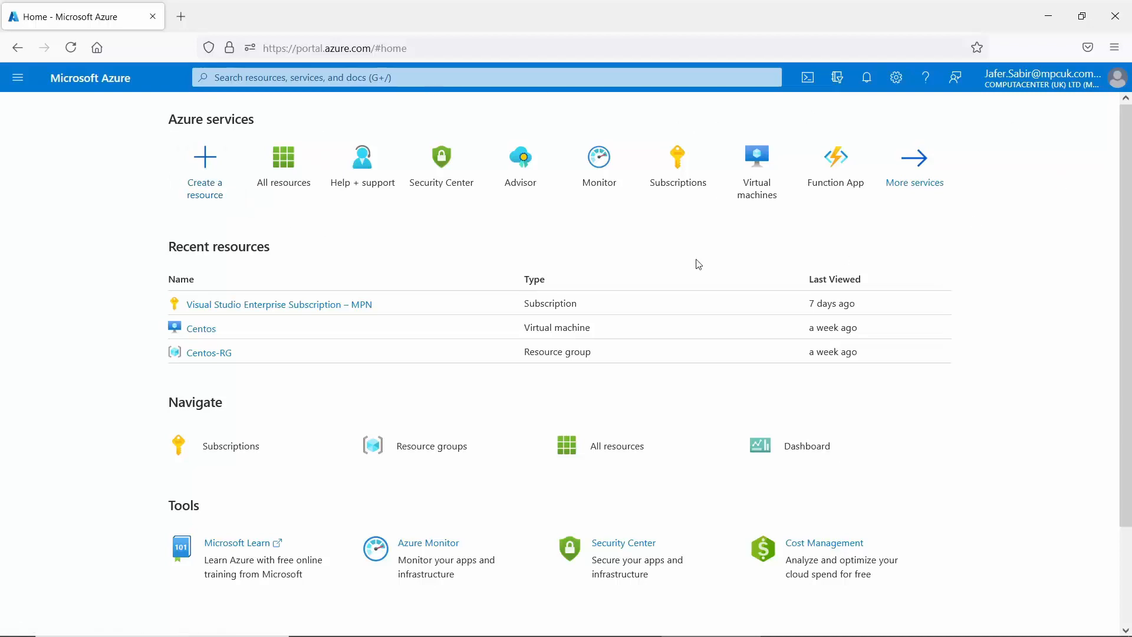
{"action": "left_click", "coordinate": [16, 89]}
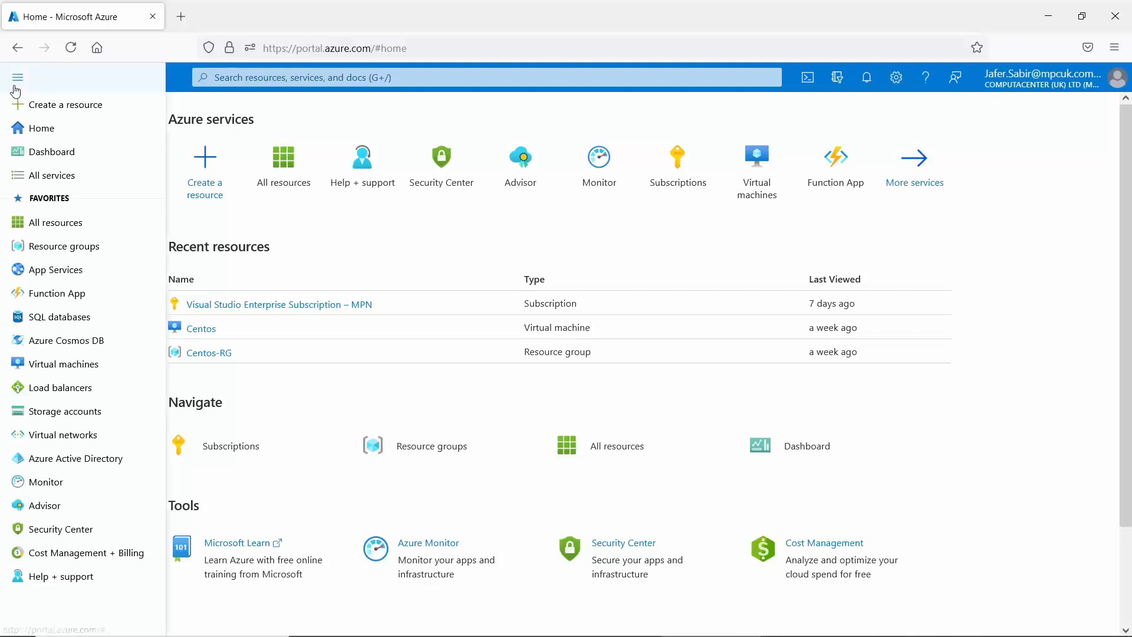
{"action": "left_click", "coordinate": [16, 90]}
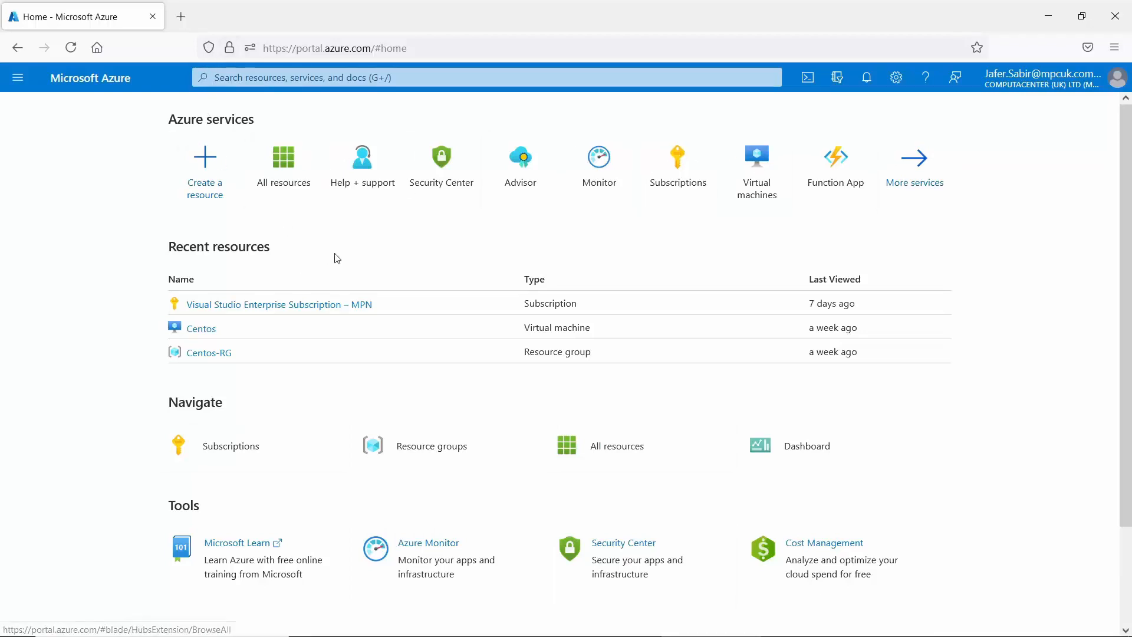
{"action": "scroll", "coordinate": [1130, 284], "scroll_direction": "down", "scroll_amount": 1}
{"action": "left_click_drag", "start_coordinate": [1130, 284], "coordinate": [1130, 428]}
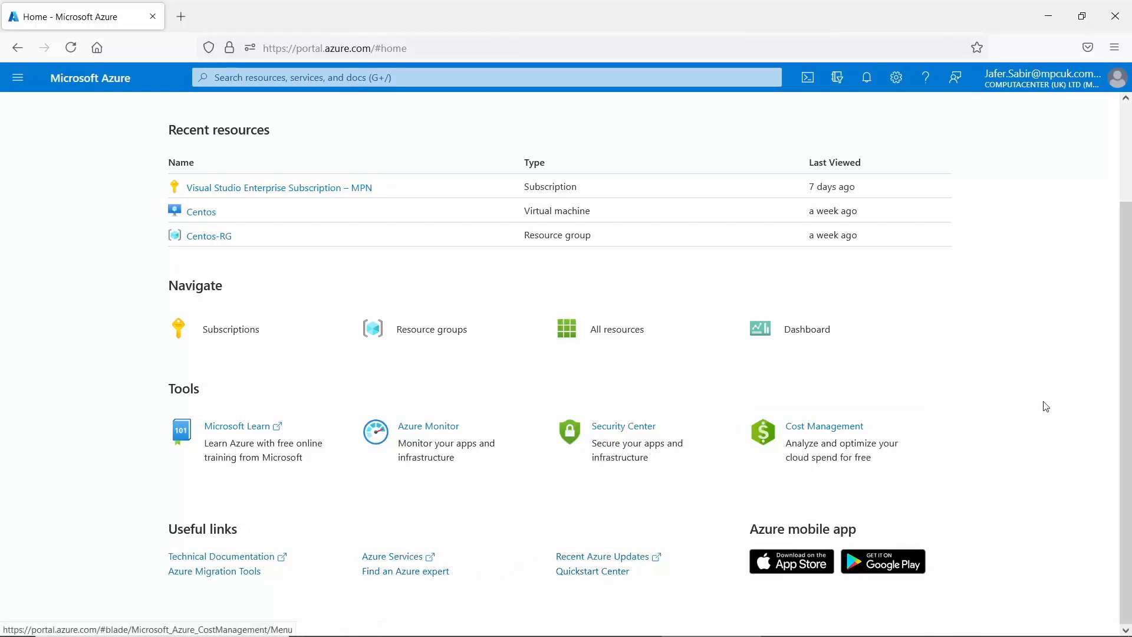
{"action": "scroll", "coordinate": [1128, 186], "scroll_direction": "up", "scroll_amount": 3}
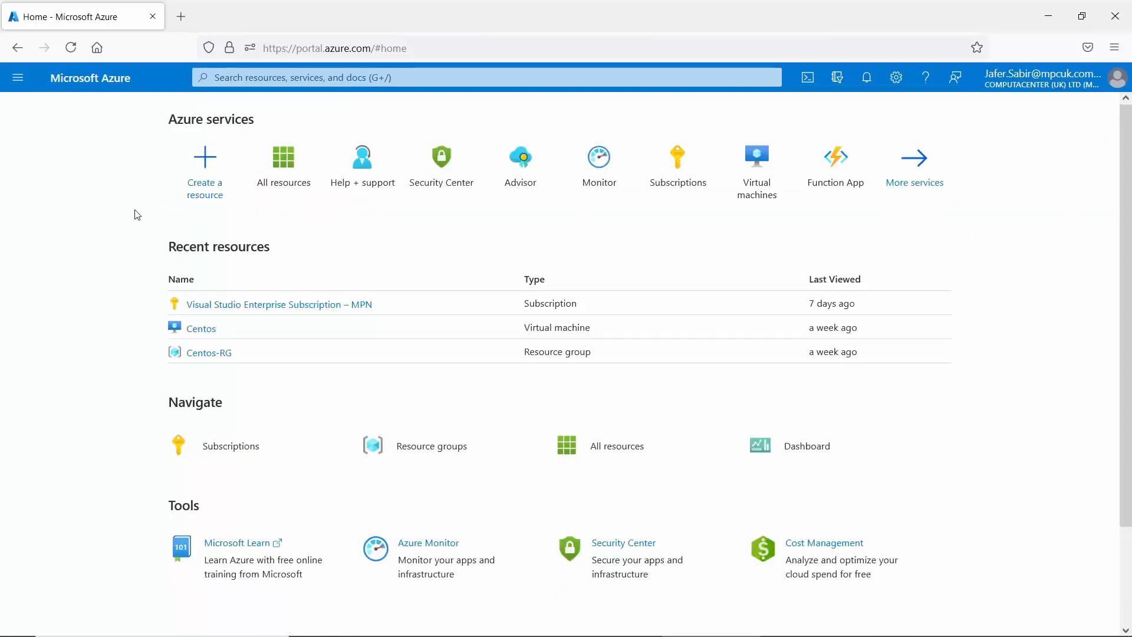
{"action": "left_click", "coordinate": [11, 83]}
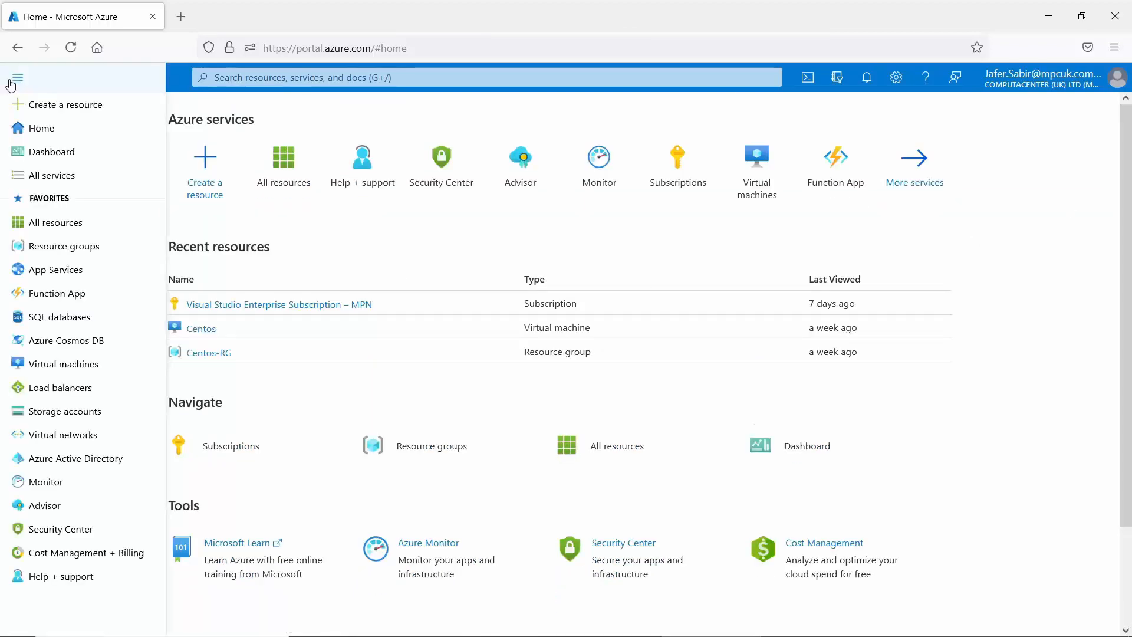
In Create a resource, browse Developer Tools, DevOps, then Networking popular offers.
{"action": "left_click", "coordinate": [61, 115]}
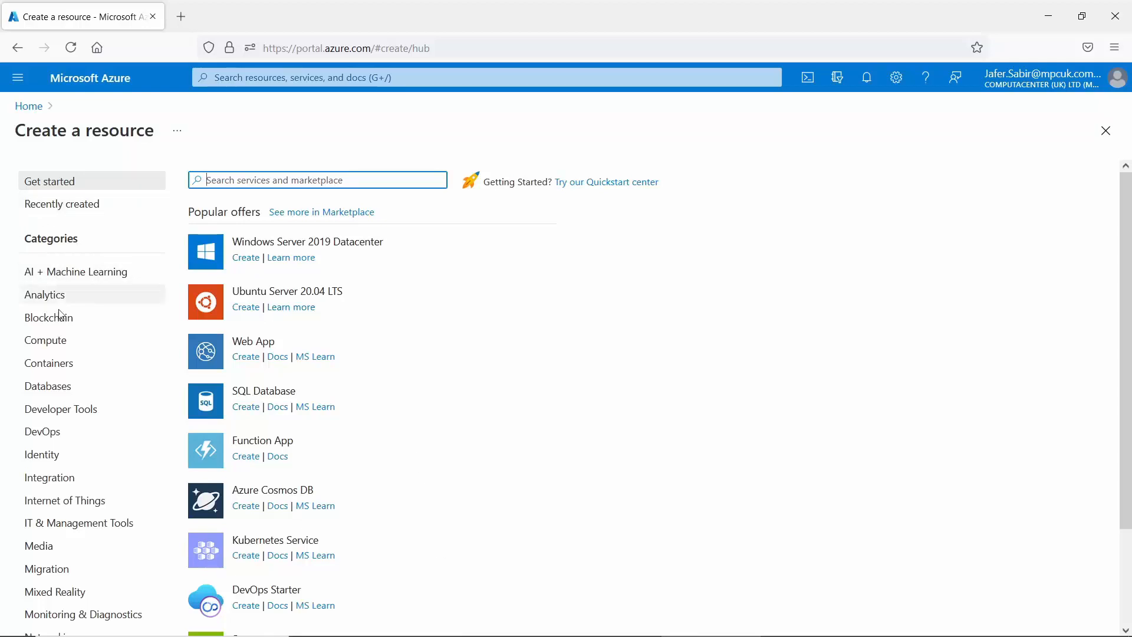
{"action": "left_click", "coordinate": [61, 409]}
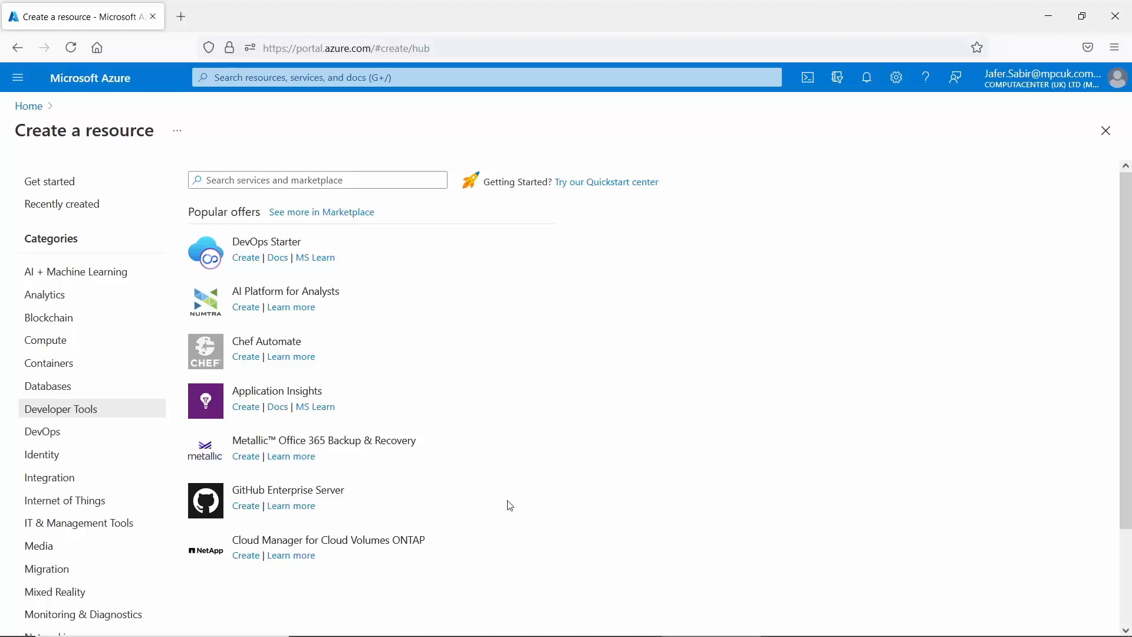
{"action": "left_click", "coordinate": [54, 441]}
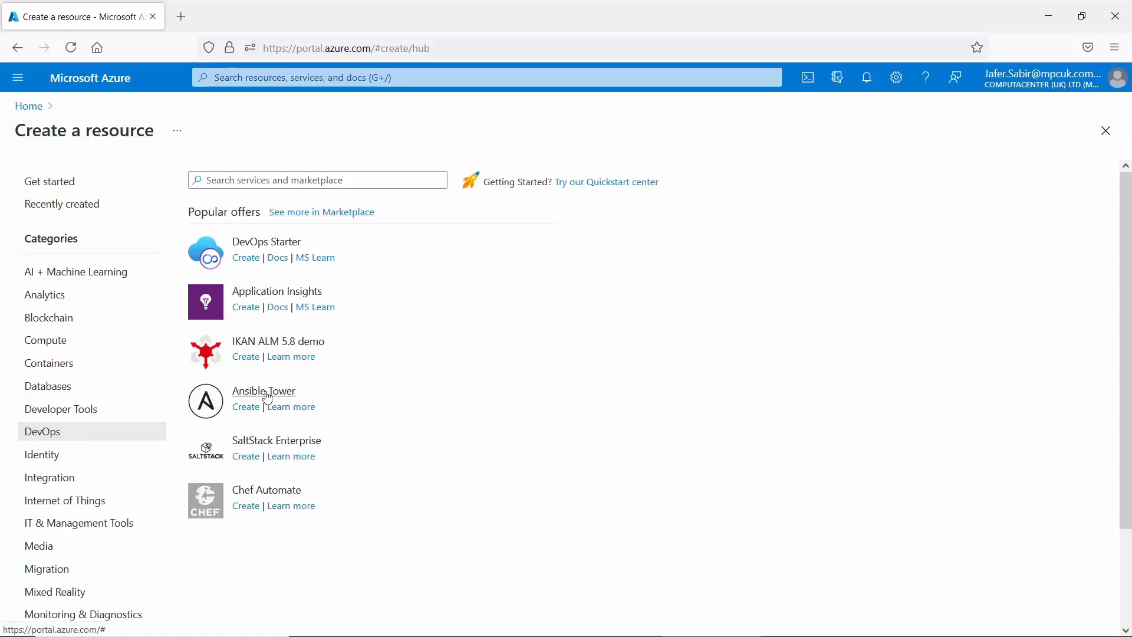
{"action": "left_click_drag", "start_coordinate": [1124, 309], "coordinate": [1126, 442]}
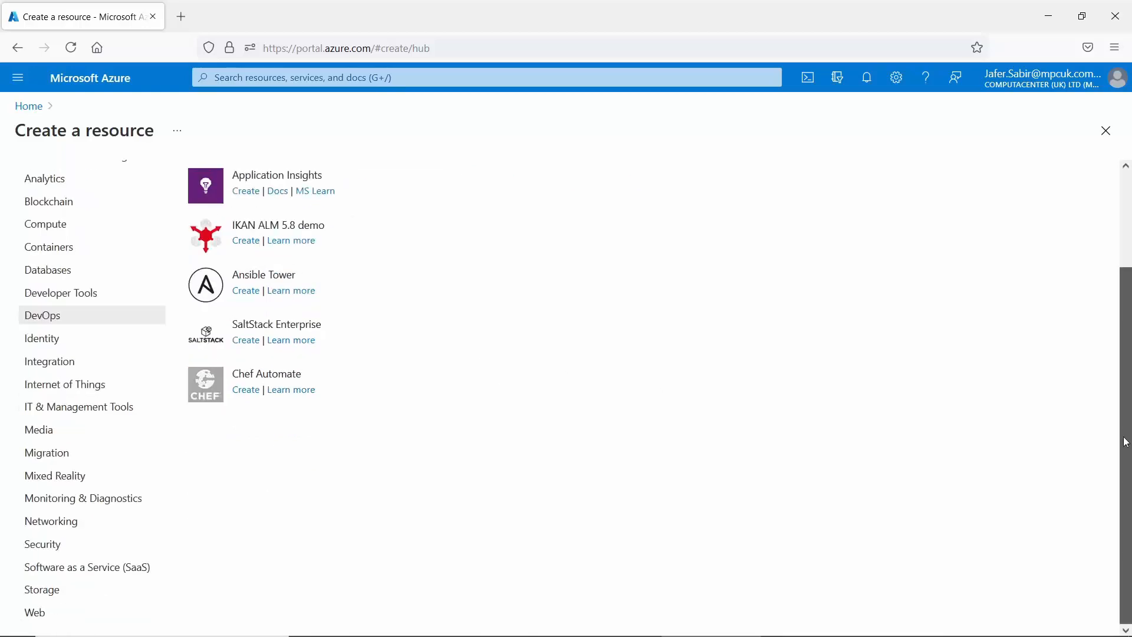
{"action": "left_click", "coordinate": [55, 530]}
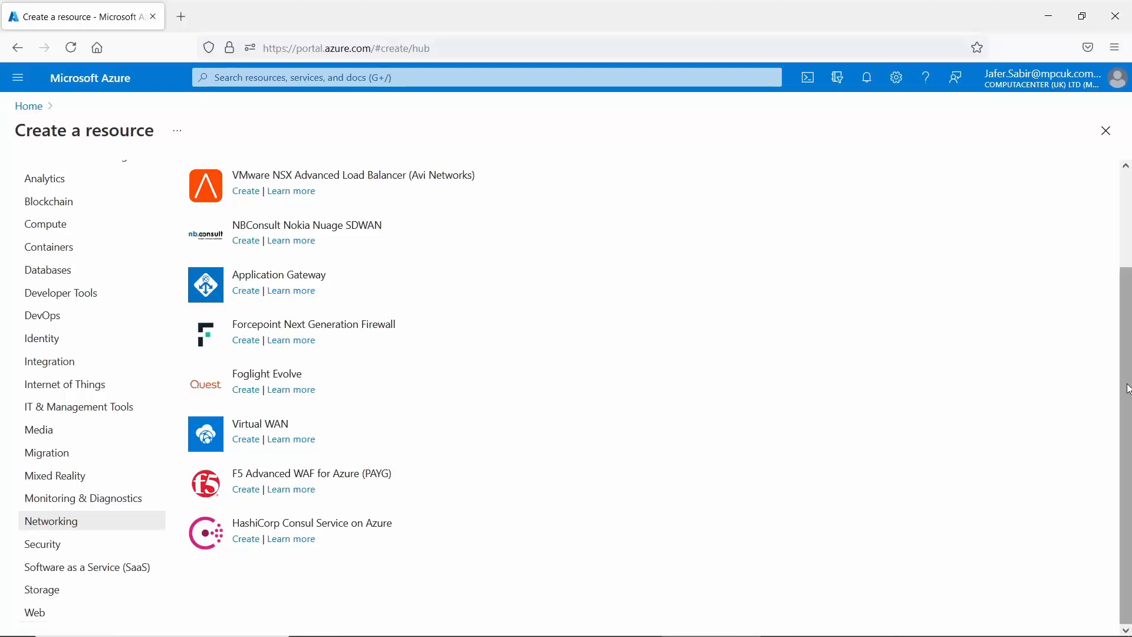
{"action": "scroll", "coordinate": [1126, 386], "scroll_direction": "up", "scroll_amount": 2}
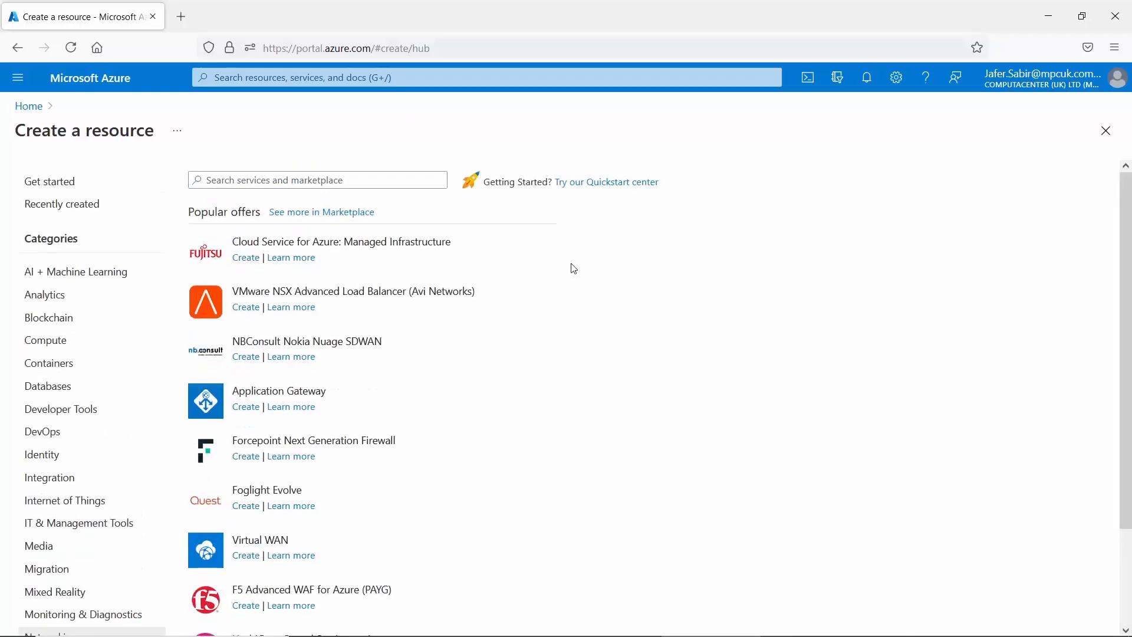
Search offers for cisco, fortinet and vmware, then open the full Networking Marketplace.
{"action": "left_click", "coordinate": [282, 180]}
{"action": "type", "text": "cisco"}
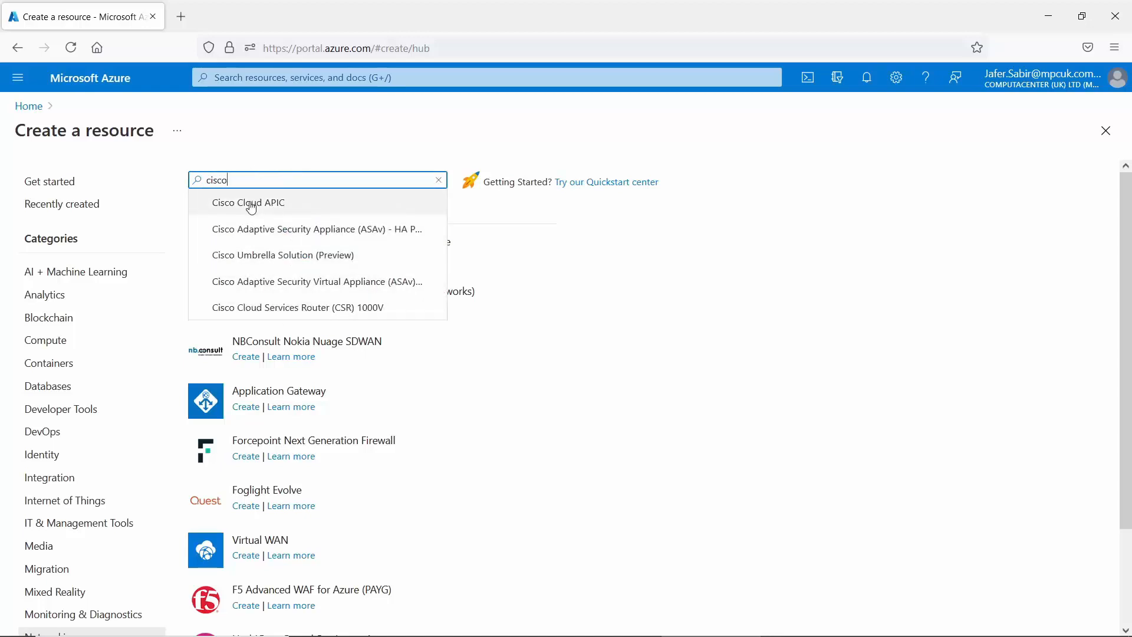
{"action": "key", "text": "BackSpace"}
{"action": "key", "text": "BackSpace"}
{"action": "key", "text": "BackSpace"}
{"action": "key", "text": "BackSpace"}
{"action": "key", "text": "BackSpace"}
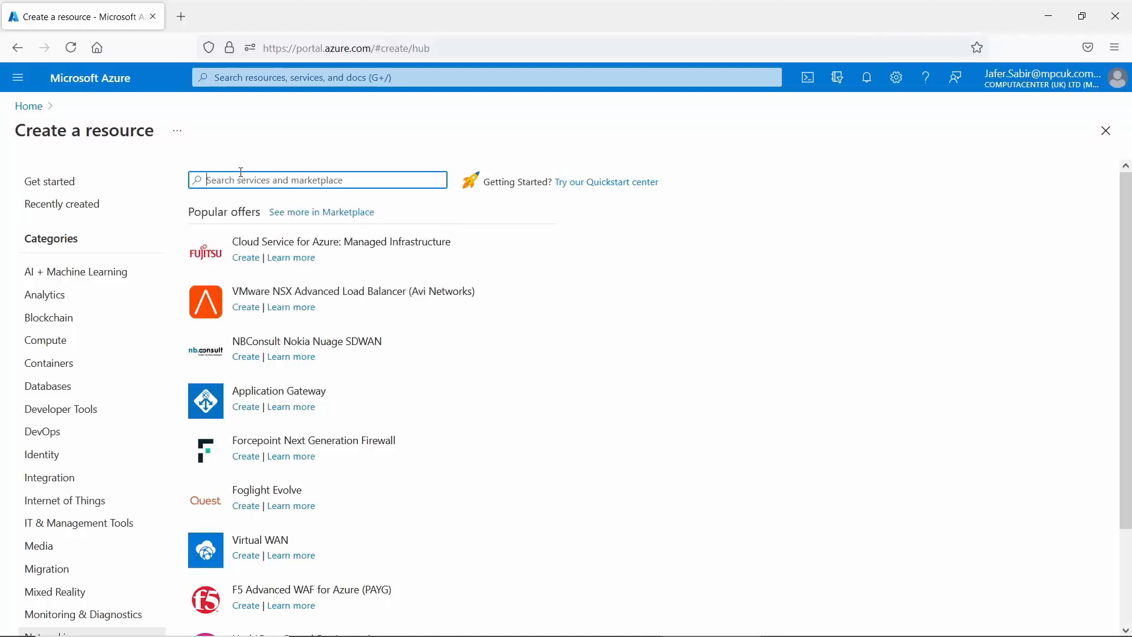
{"action": "type", "text": "fortinet"}
{"action": "key", "text": "BackSpace"}
{"action": "key", "text": "BackSpace"}
{"action": "key", "text": "BackSpace"}
{"action": "key", "text": "BackSpace"}
{"action": "key", "text": "BackSpace"}
{"action": "key", "text": "BackSpace"}
{"action": "key", "text": "BackSpace"}
{"action": "key", "text": "BackSpace"}
{"action": "type", "text": "vmware"}
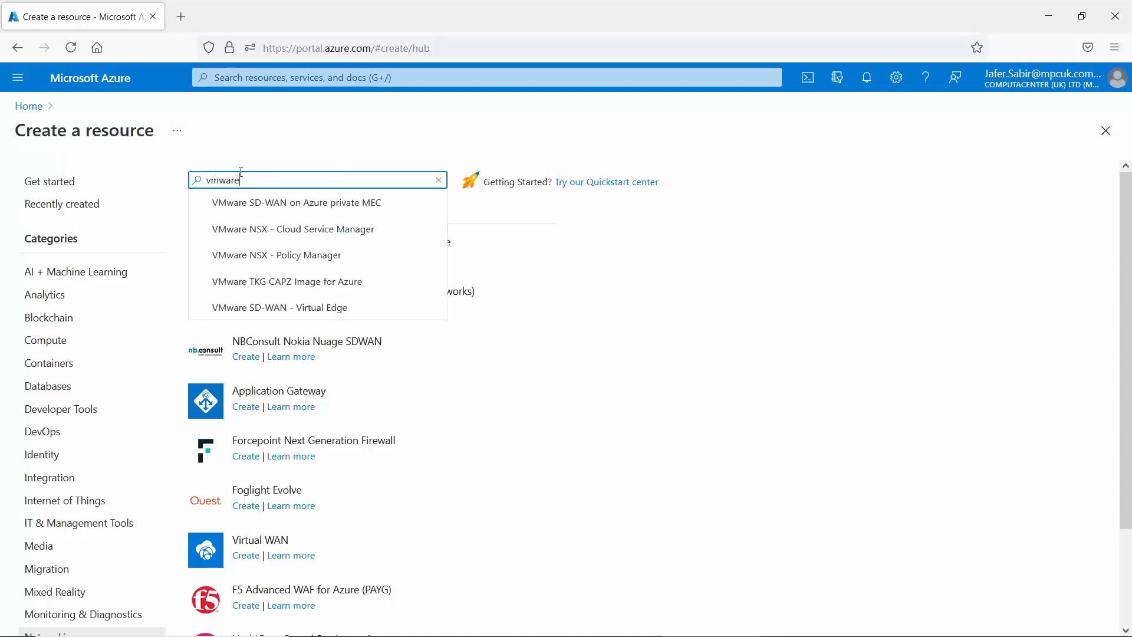
{"action": "left_click", "coordinate": [326, 142]}
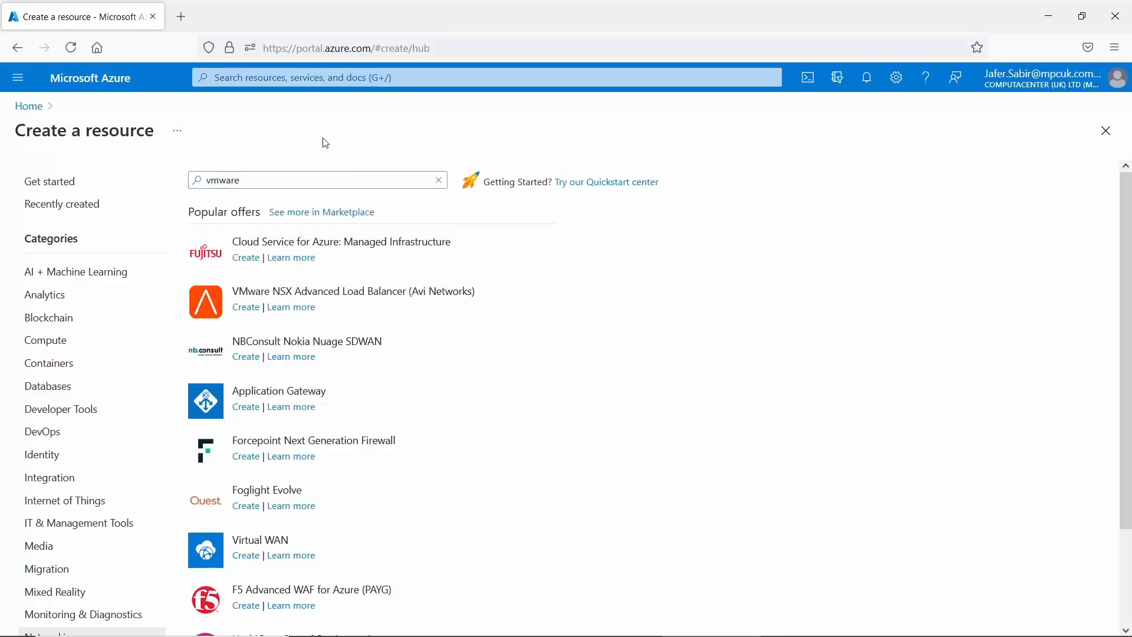
{"action": "left_click", "coordinate": [317, 214]}
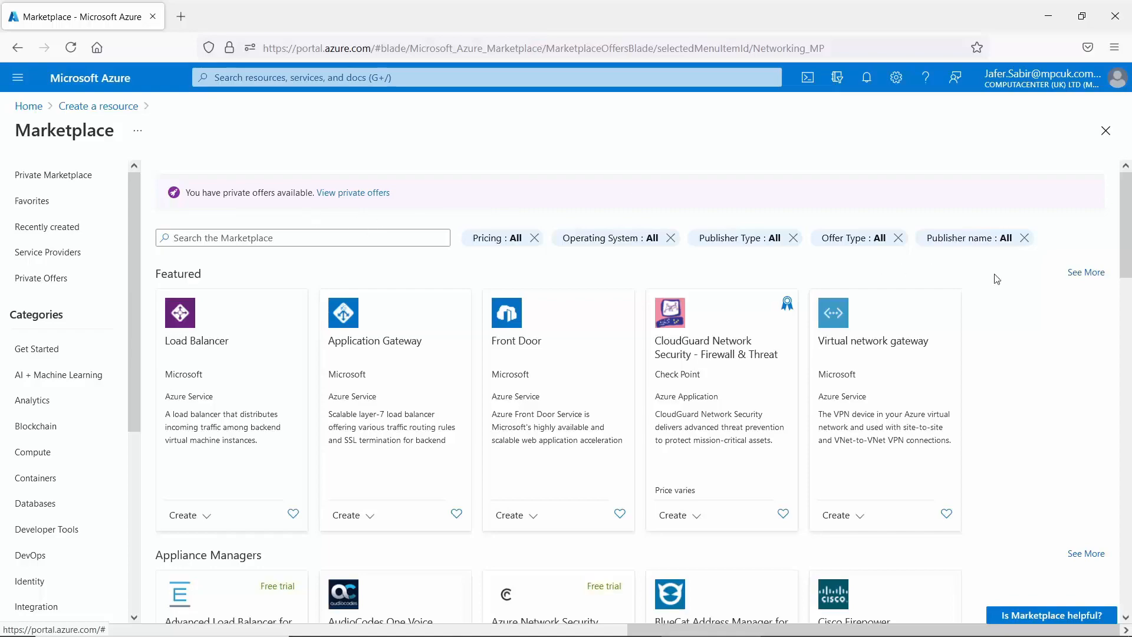
Leave the Networking Marketplace through the Home breadcrumb and return to the Azure home page.
{"action": "left_click_drag", "start_coordinate": [1128, 206], "coordinate": [1128, 492]}
{"action": "left_click", "coordinate": [263, 238]}
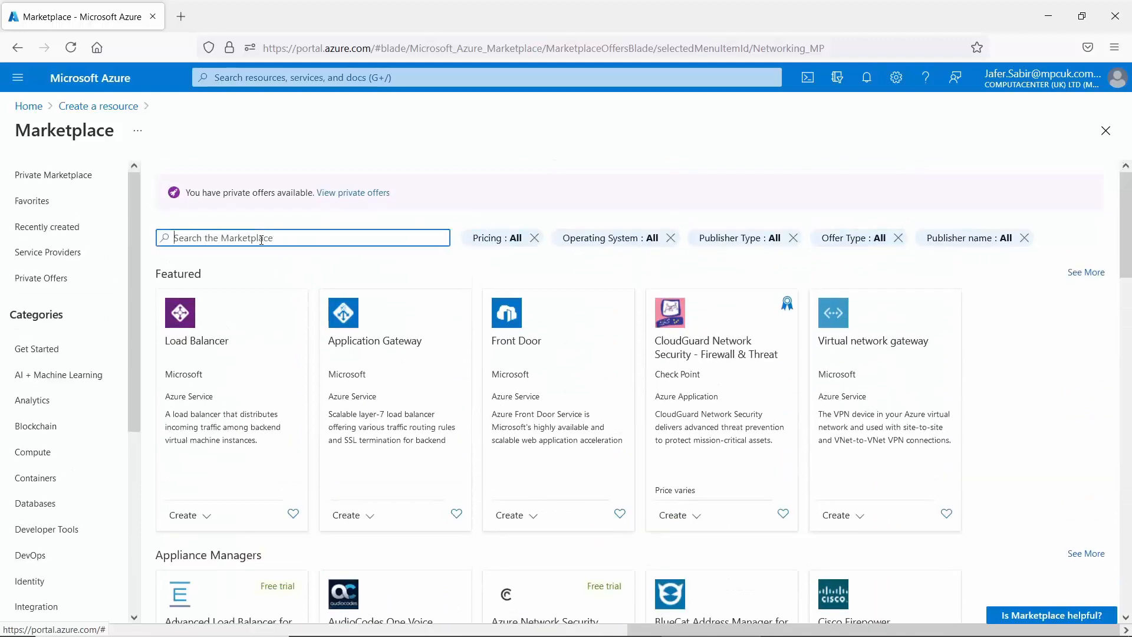
{"action": "left_click", "coordinate": [25, 110]}
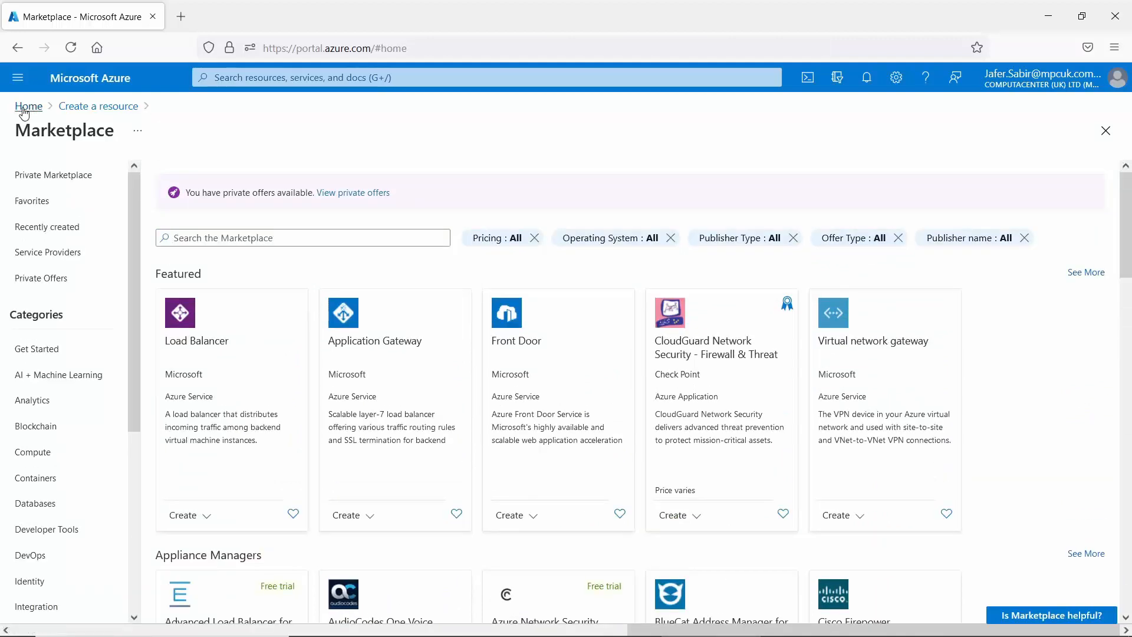
{"action": "left_click", "coordinate": [17, 80]}
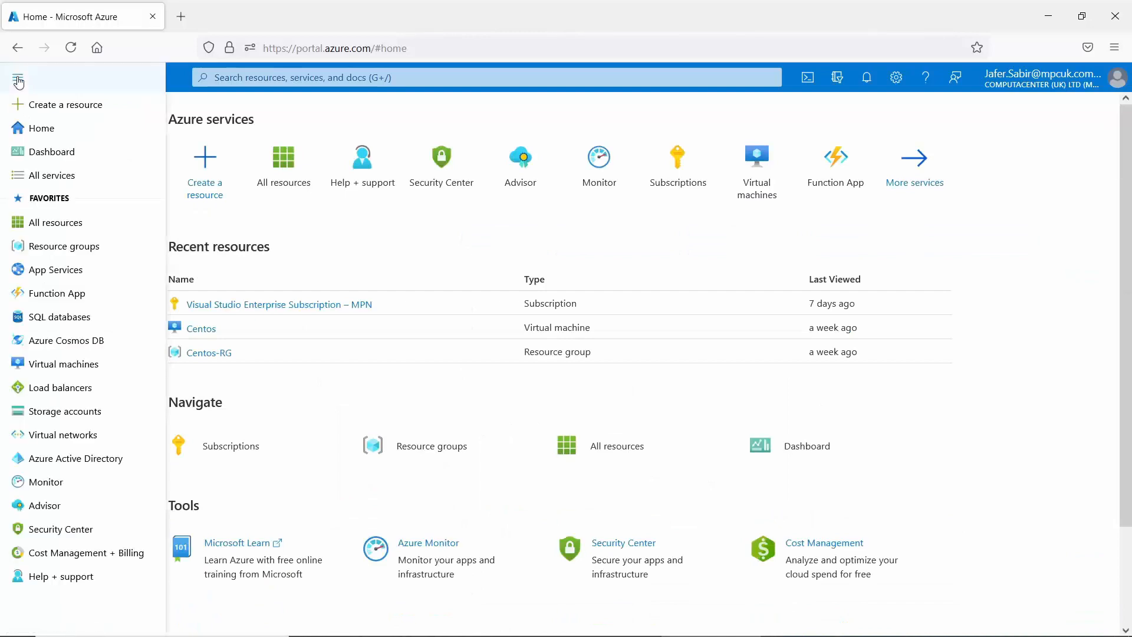
Open My Dashboard and switch it to edit mode so the Tile Gallery appears.
{"action": "left_click", "coordinate": [59, 154]}
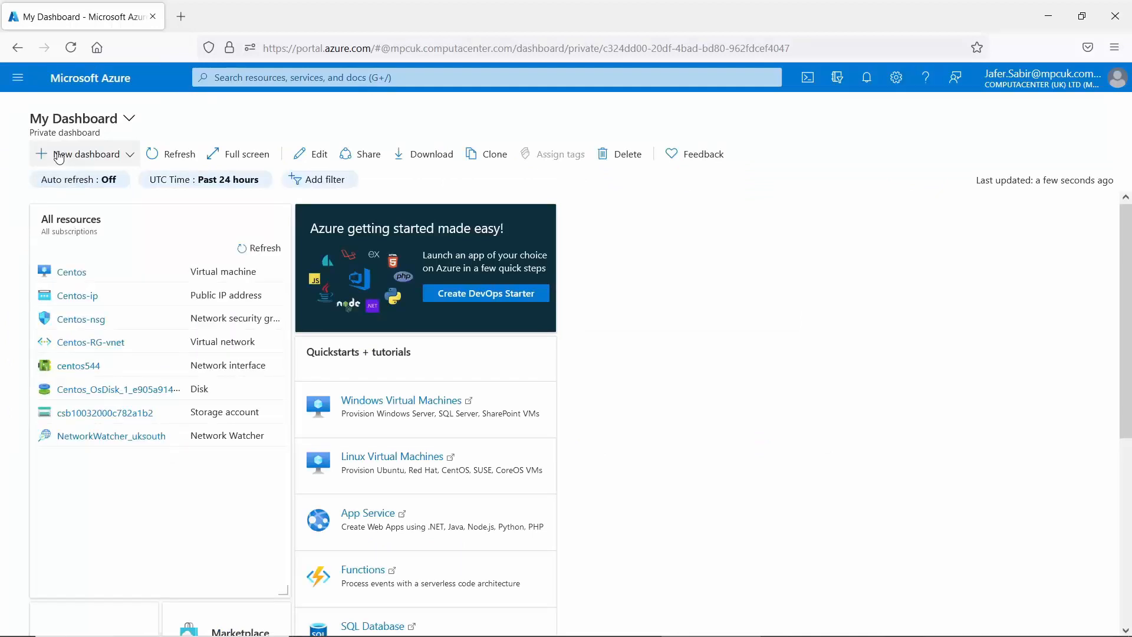
{"action": "right_click", "coordinate": [777, 326]}
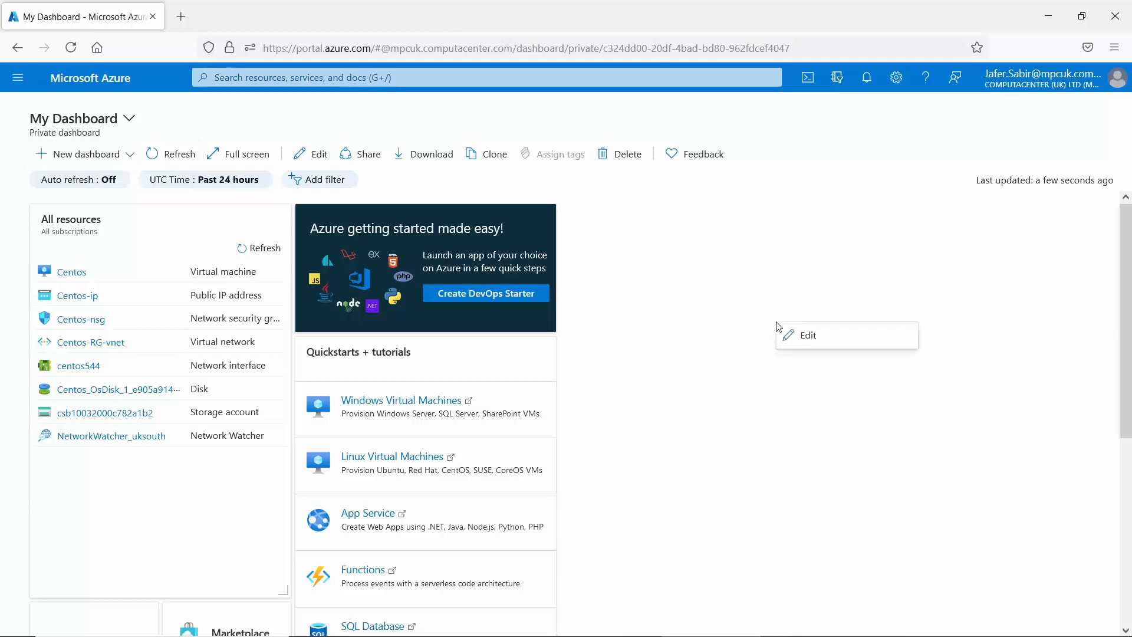
{"action": "left_click", "coordinate": [814, 336]}
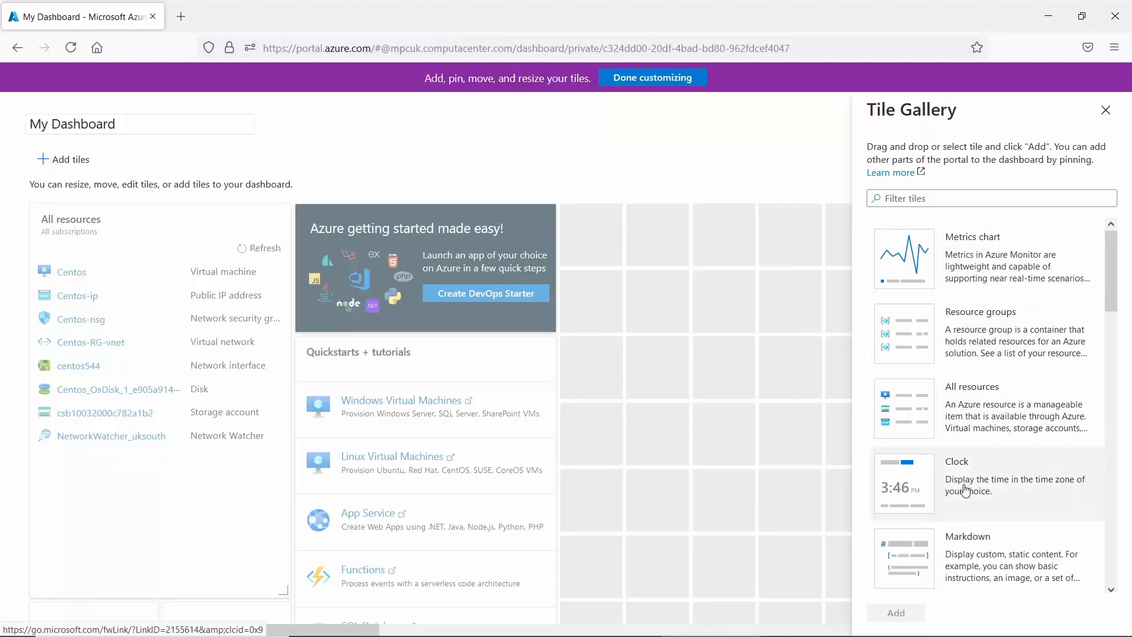
Dismiss the Tile Gallery without adding tiles and finish customizing My Dashboard.
{"action": "left_click_drag", "start_coordinate": [1108, 277], "coordinate": [1115, 236]}
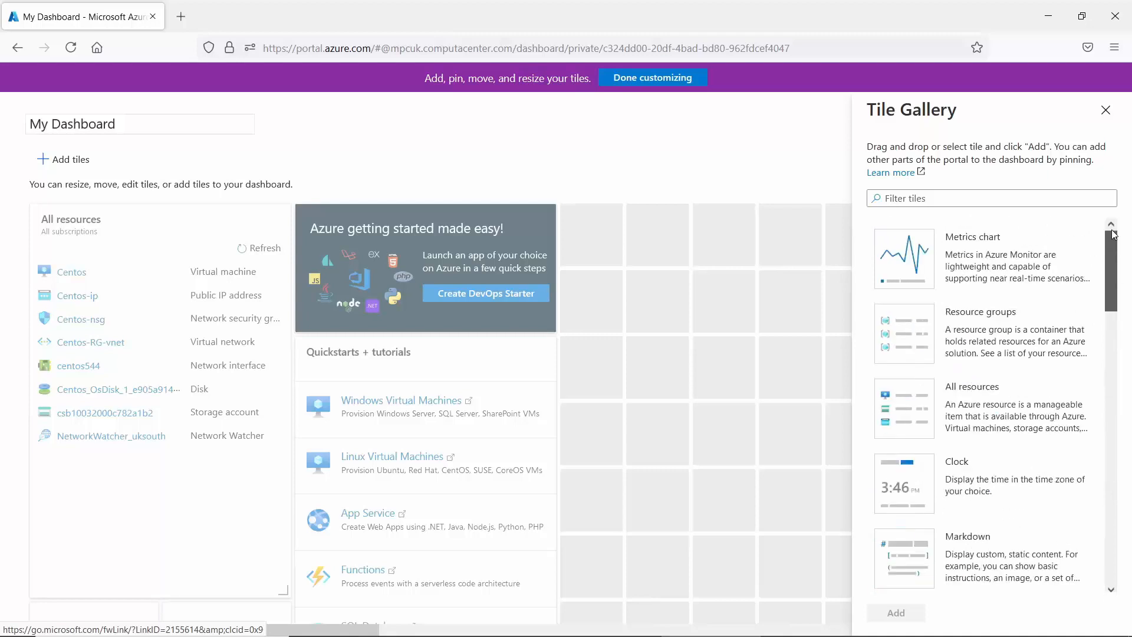
{"action": "key", "text": "Escape"}
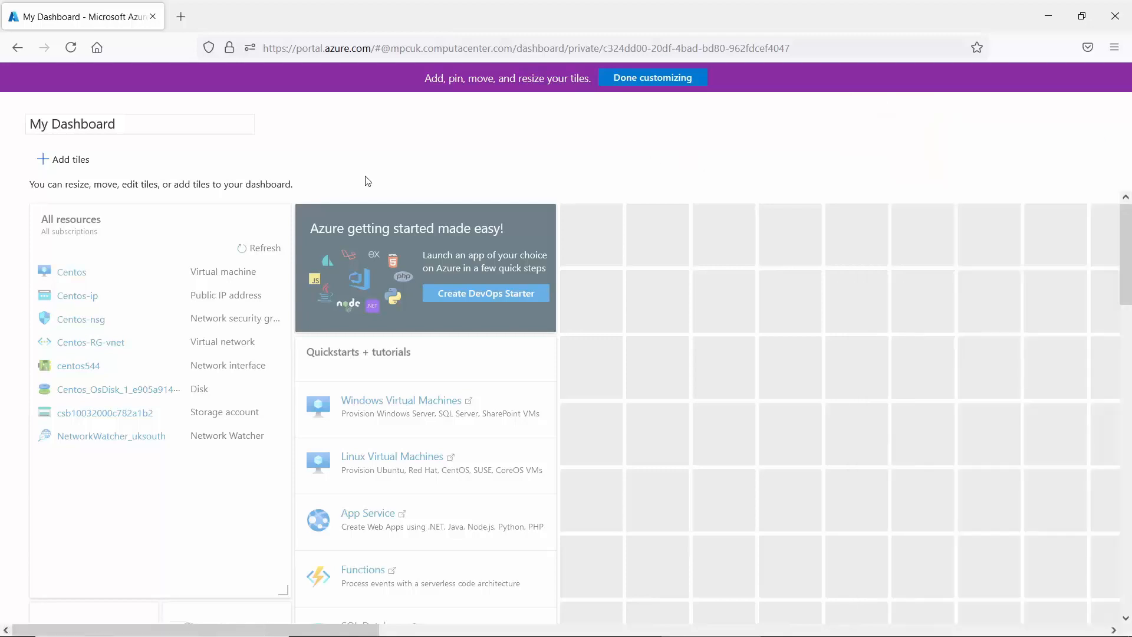
{"action": "left_click", "coordinate": [651, 79]}
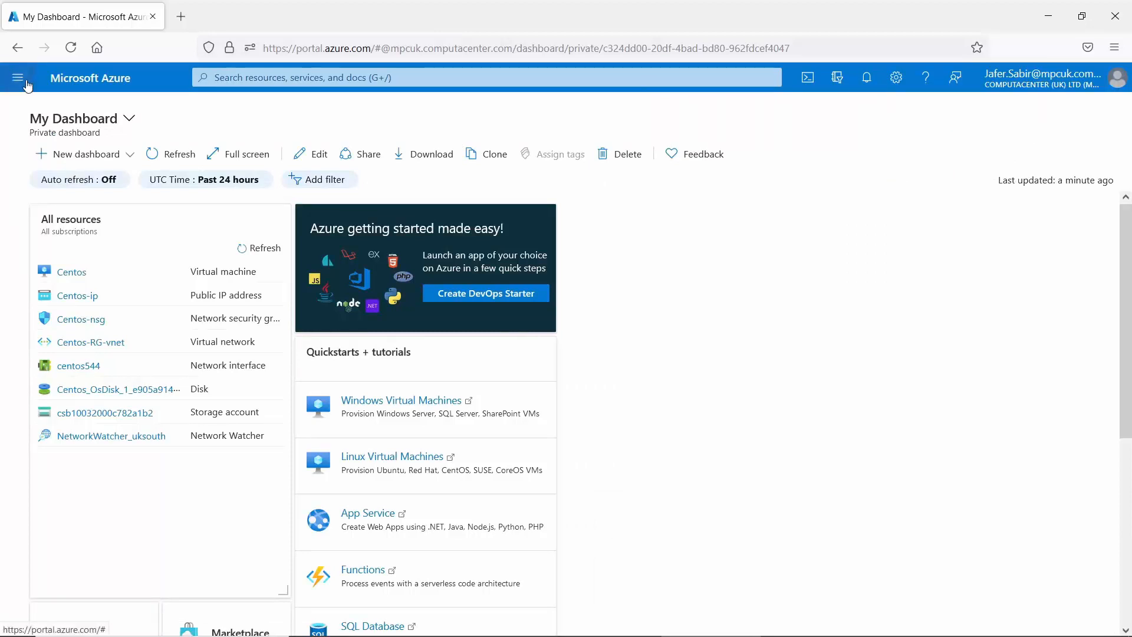
Go to the All services page from the portal menu.
{"action": "left_click", "coordinate": [18, 79]}
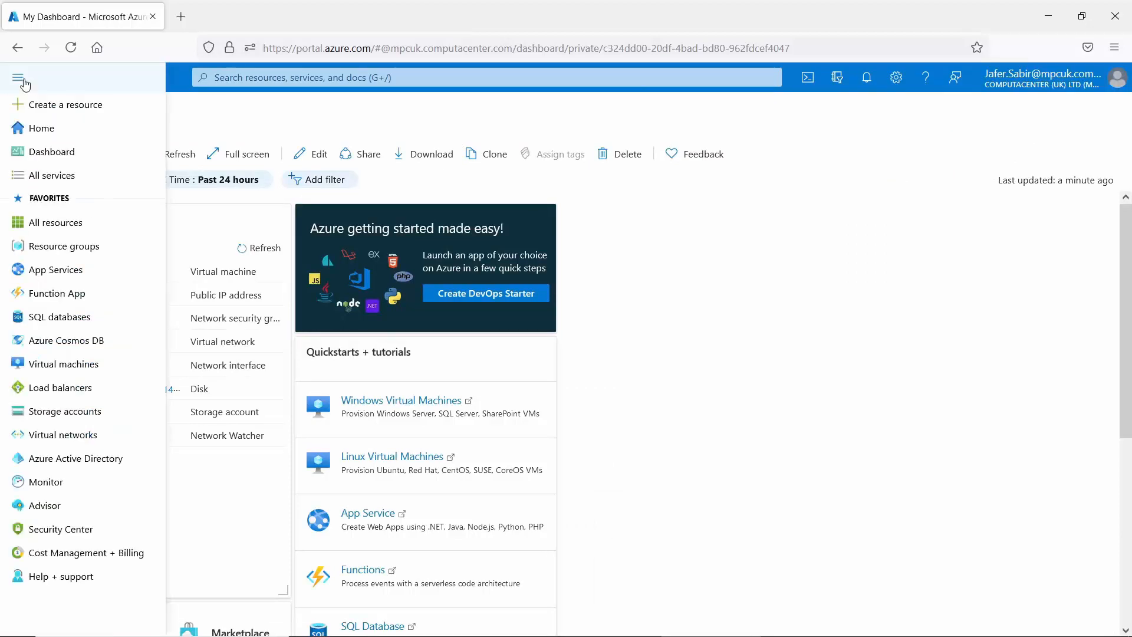
{"action": "left_click", "coordinate": [63, 177]}
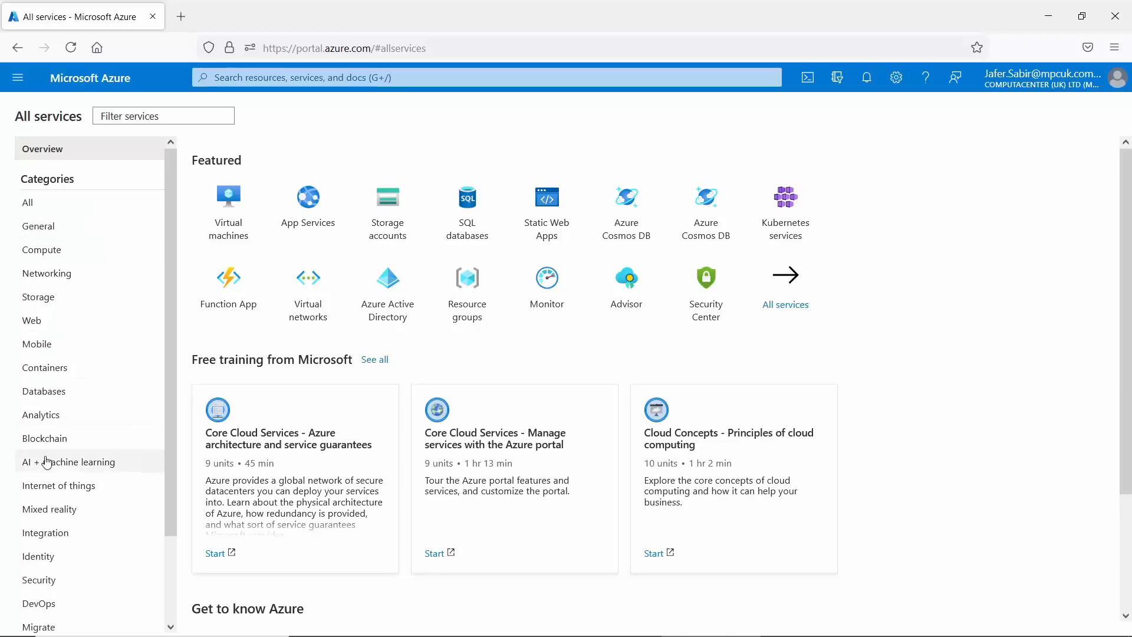
Browse the General, Compute, Networking, Storage, Web, Mobile, Containers, Databases and Integration categories.
{"action": "left_click", "coordinate": [34, 226]}
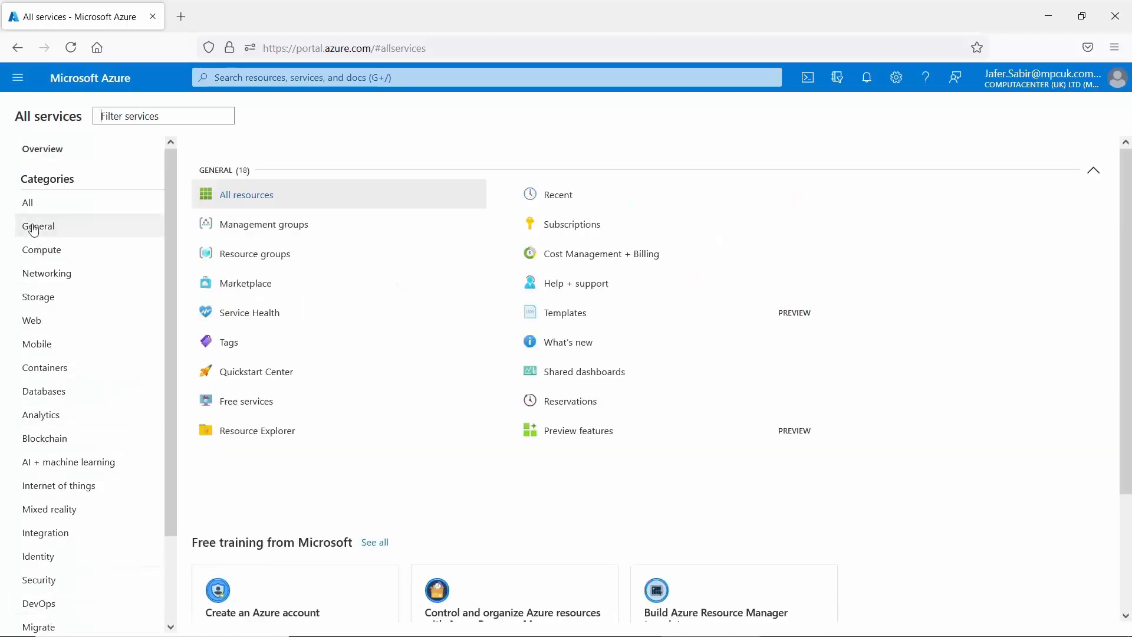
{"action": "left_click", "coordinate": [37, 254]}
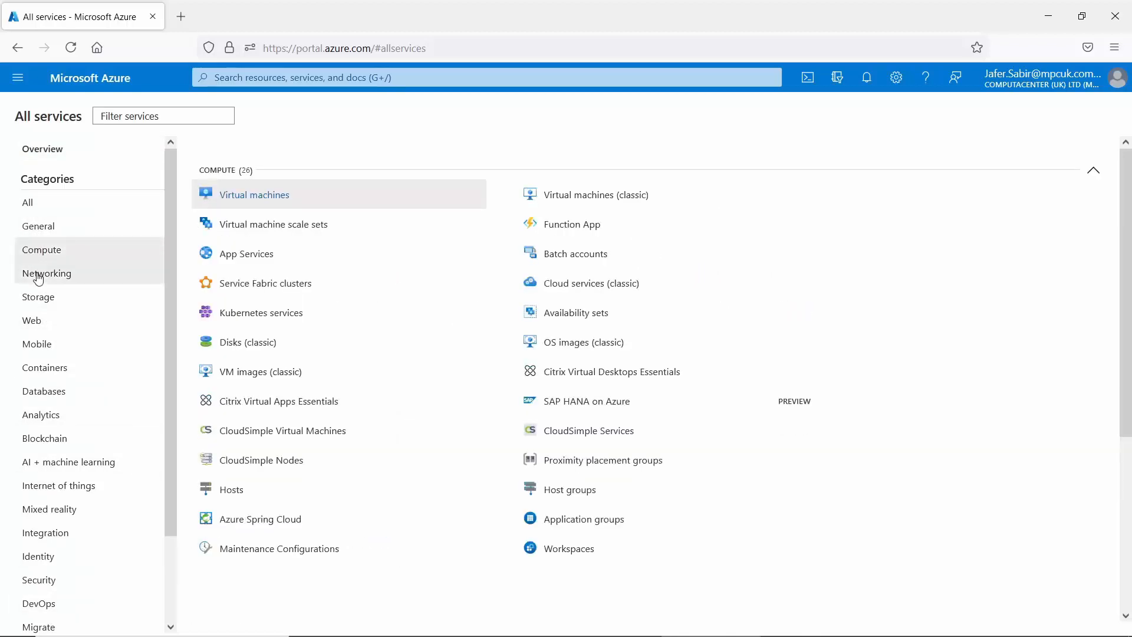
{"action": "left_click", "coordinate": [53, 271]}
{"action": "left_click", "coordinate": [37, 298]}
{"action": "left_click", "coordinate": [36, 319]}
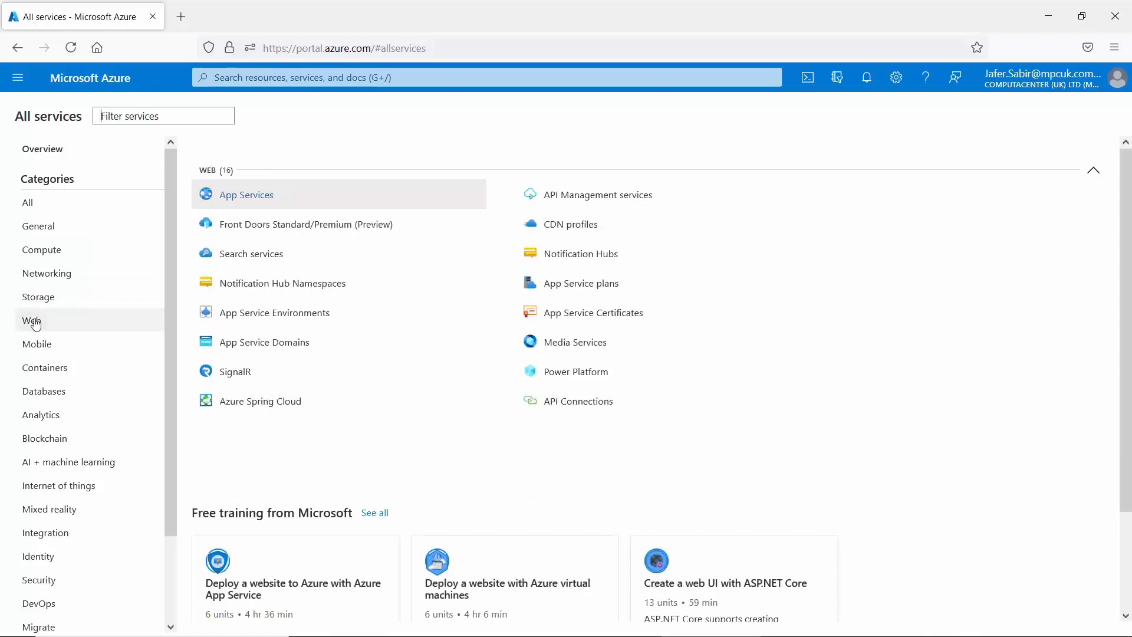
{"action": "left_click", "coordinate": [37, 348]}
{"action": "left_click", "coordinate": [43, 373]}
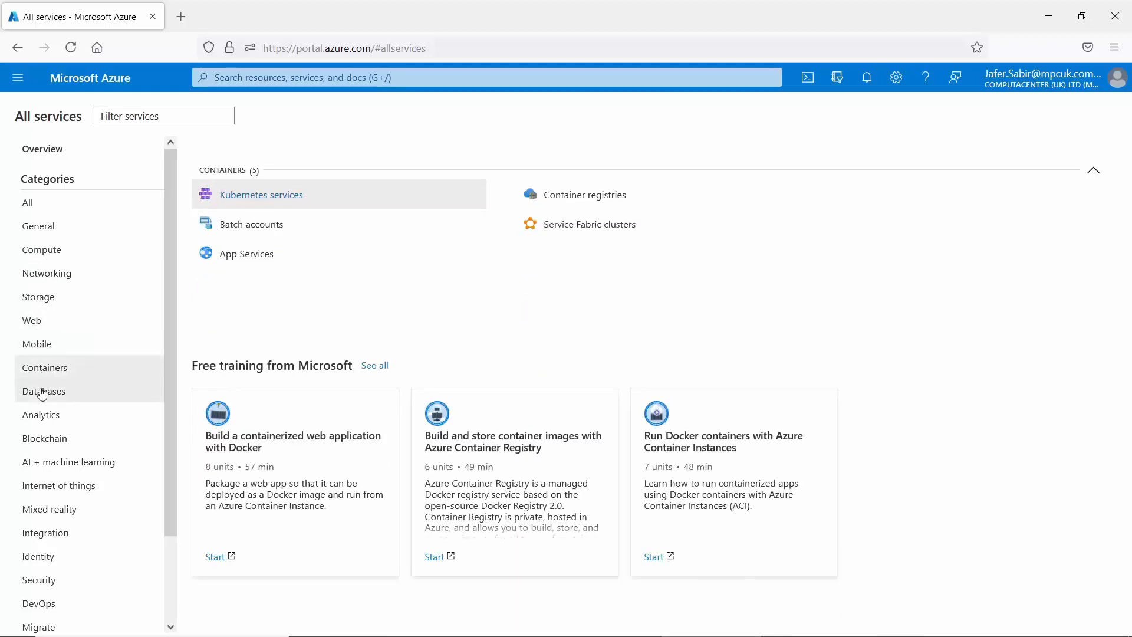
{"action": "left_click", "coordinate": [43, 391]}
{"action": "left_click_drag", "start_coordinate": [171, 348], "coordinate": [172, 490]}
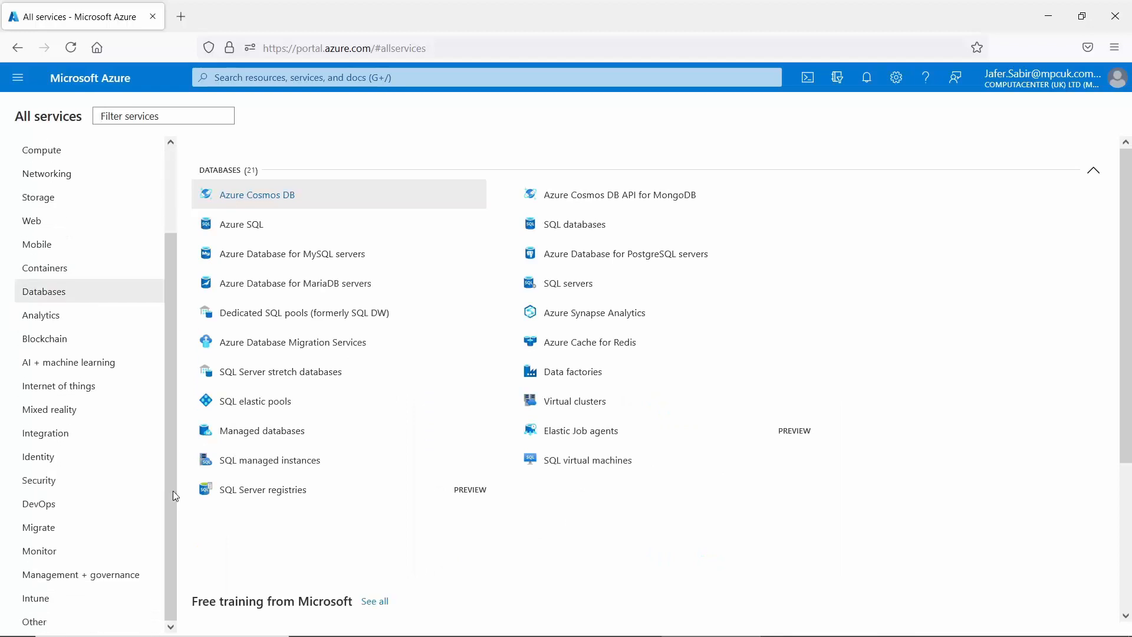
{"action": "left_click", "coordinate": [50, 435]}
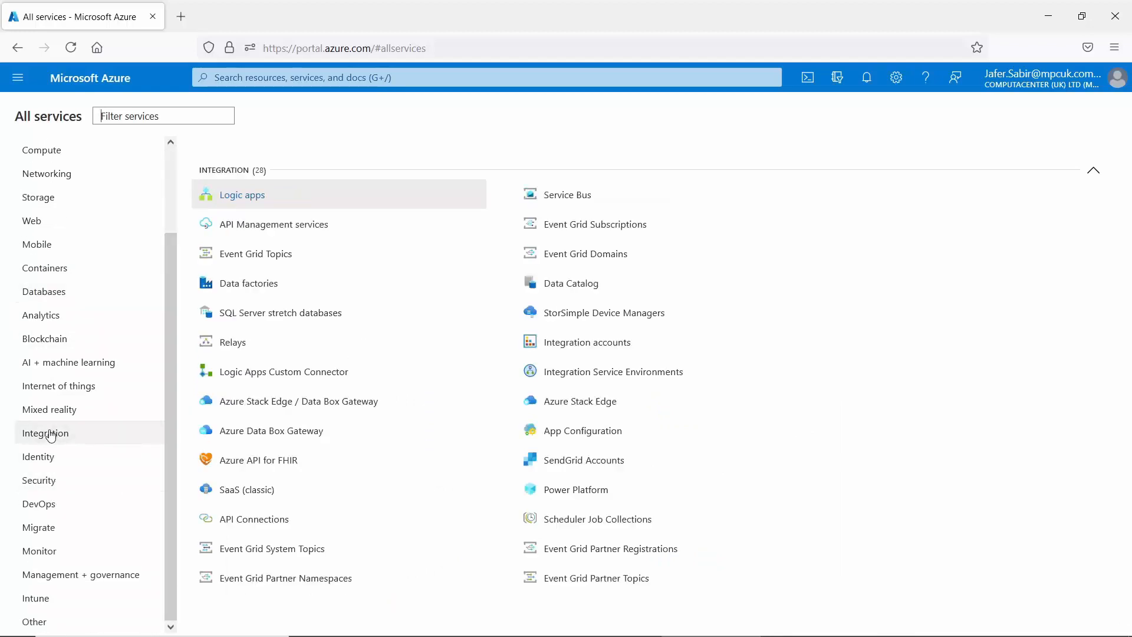
{"action": "left_click_drag", "start_coordinate": [172, 391], "coordinate": [176, 255]}
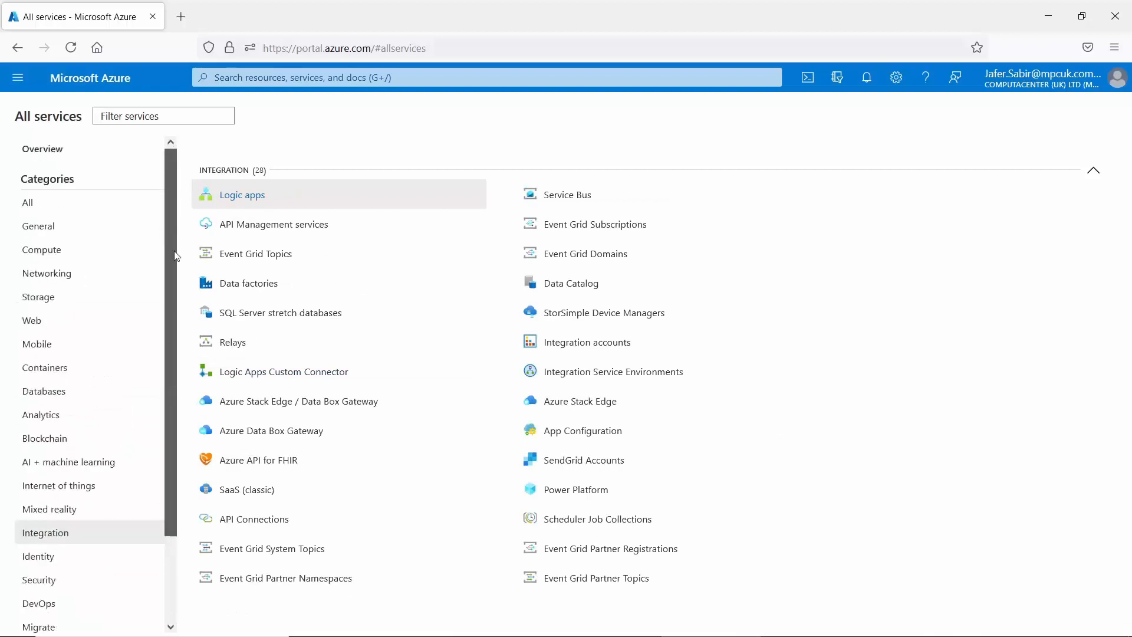
{"action": "left_click", "coordinate": [13, 79]}
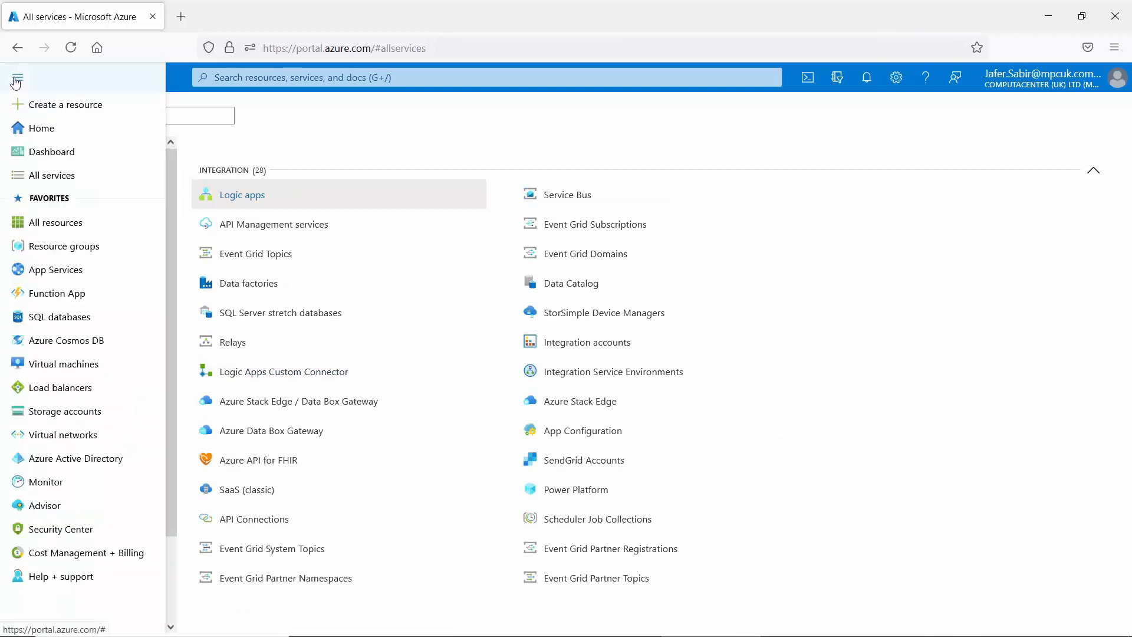
Show All resources, listing the 8 existing resources including the Centos virtual machine.
{"action": "left_click", "coordinate": [56, 224]}
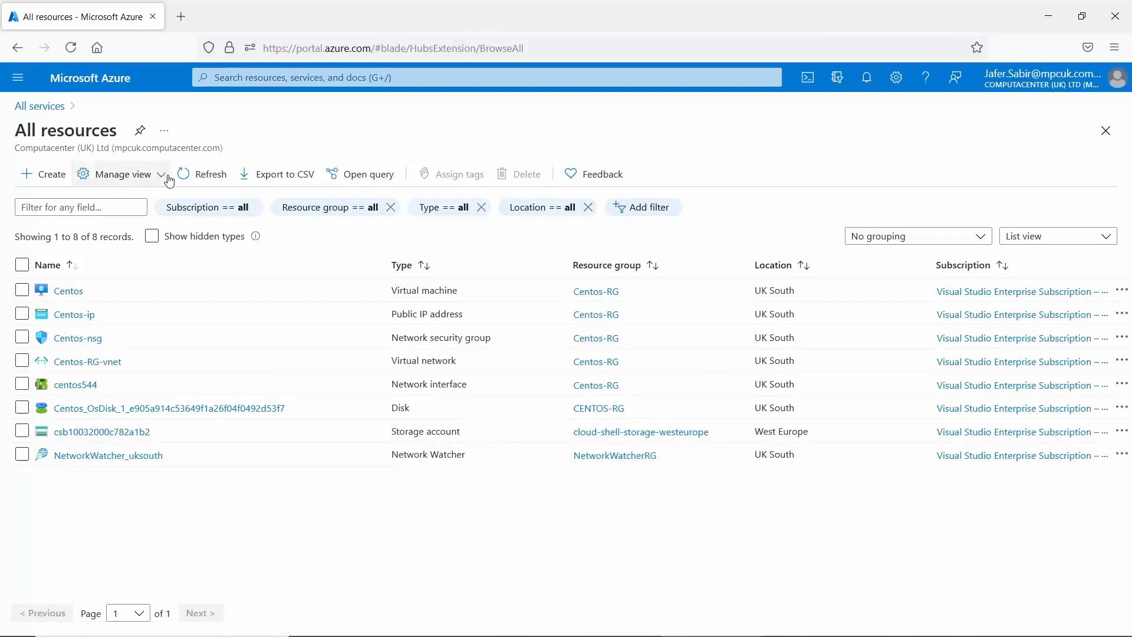
{"action": "left_click", "coordinate": [19, 85]}
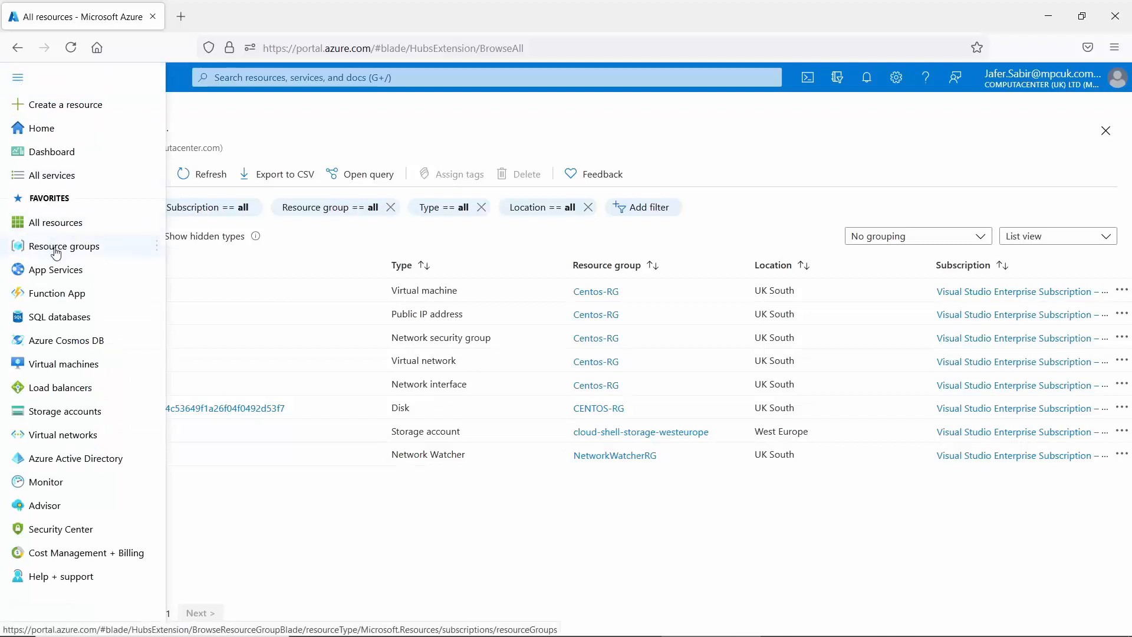
Open Resource groups to see Centos-RG, the cloud-shell storage group and NetworkWatcherRG.
{"action": "mouse_move", "coordinate": [56, 252]}
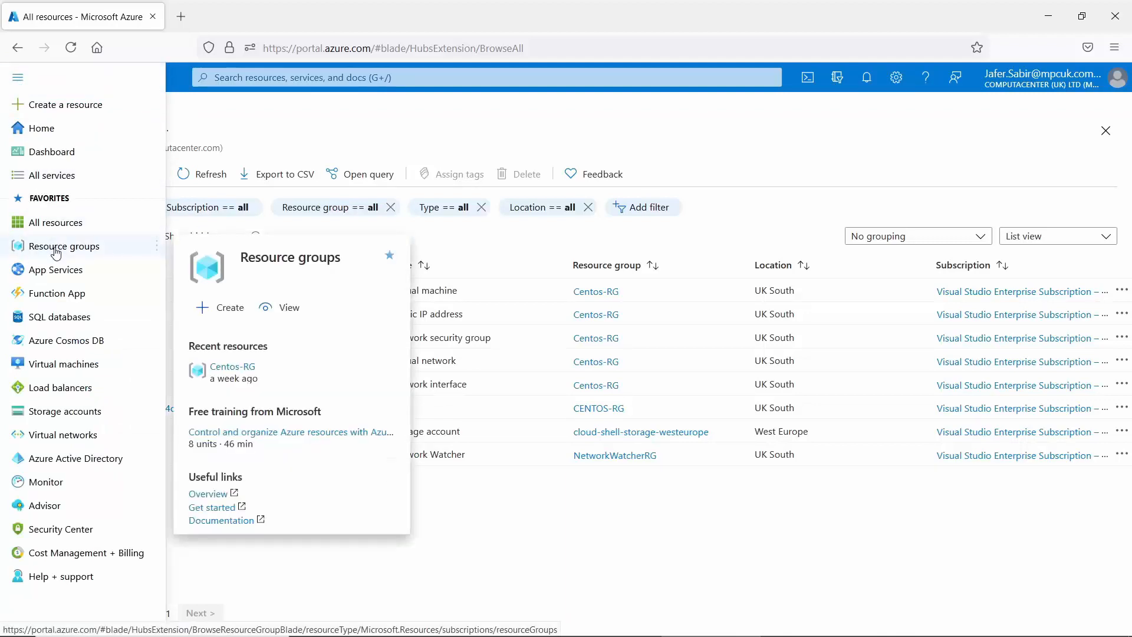
{"action": "left_click", "coordinate": [56, 252]}
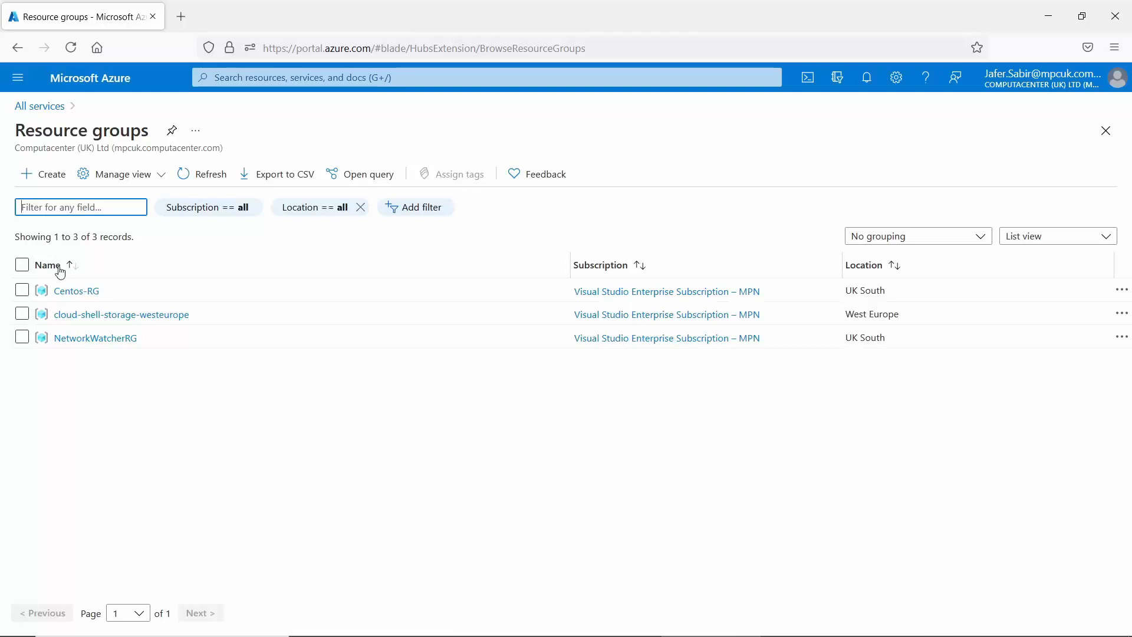
Inspect the Centos-RG resource group, then view App Services, which has 0 records.
{"action": "left_click", "coordinate": [82, 297]}
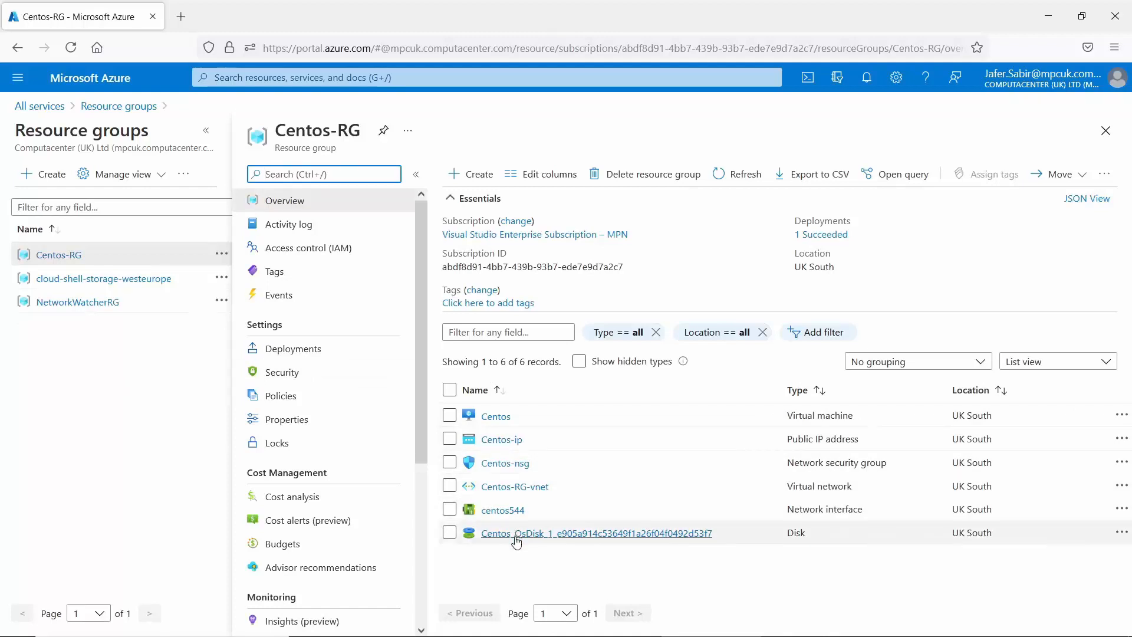
{"action": "left_click", "coordinate": [19, 79]}
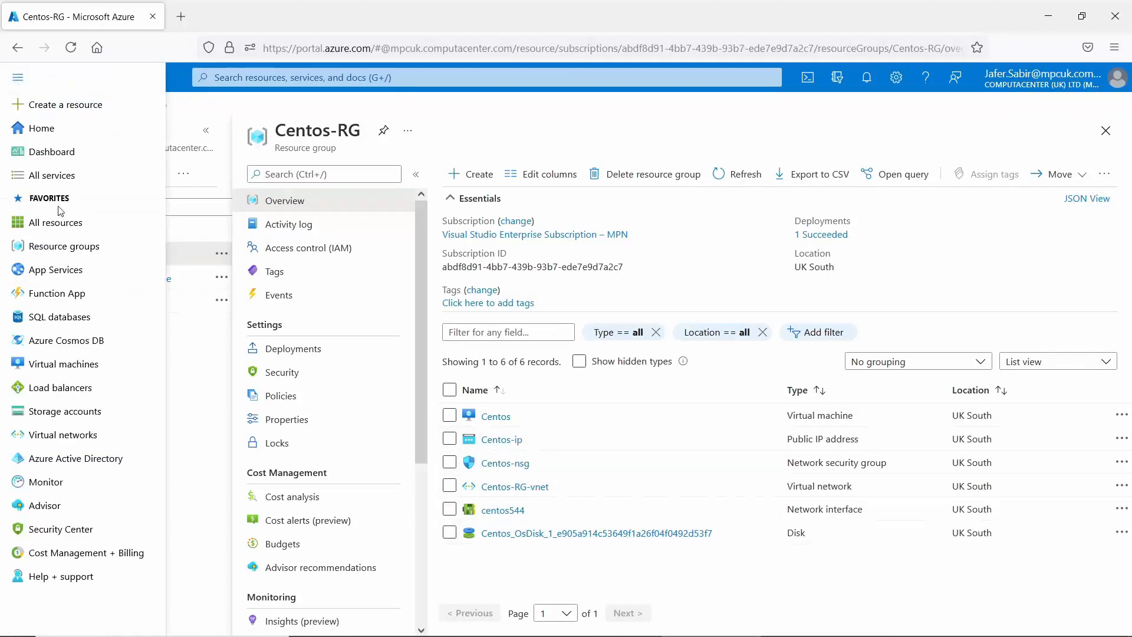
{"action": "left_click", "coordinate": [57, 273]}
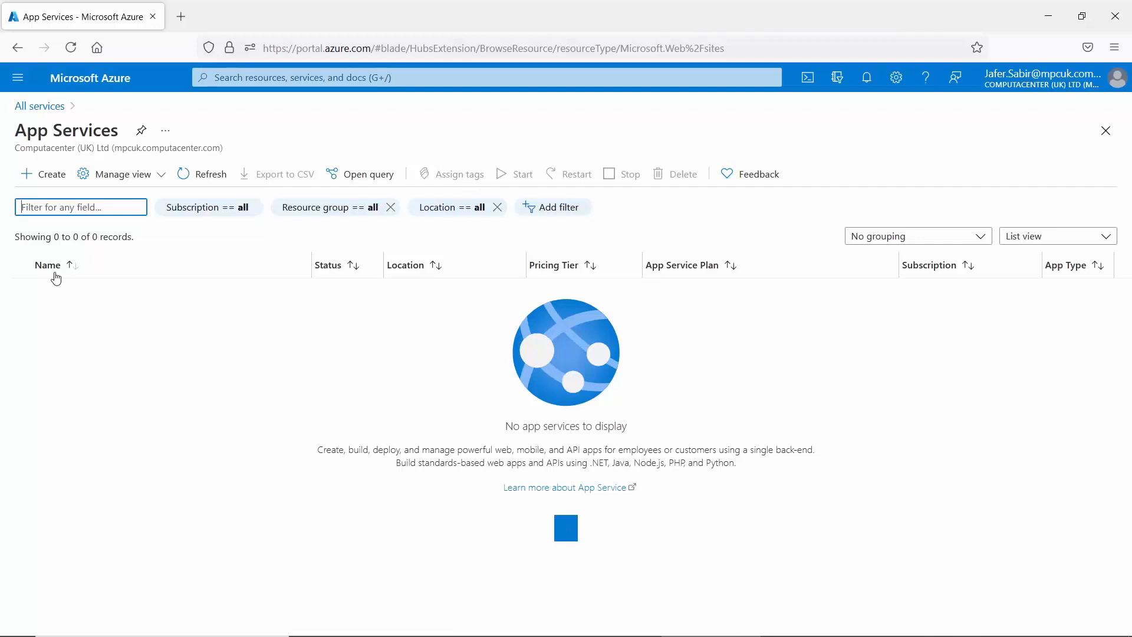
Open the Function App list from Favorites, which shows 0 function apps.
{"action": "left_click", "coordinate": [17, 77]}
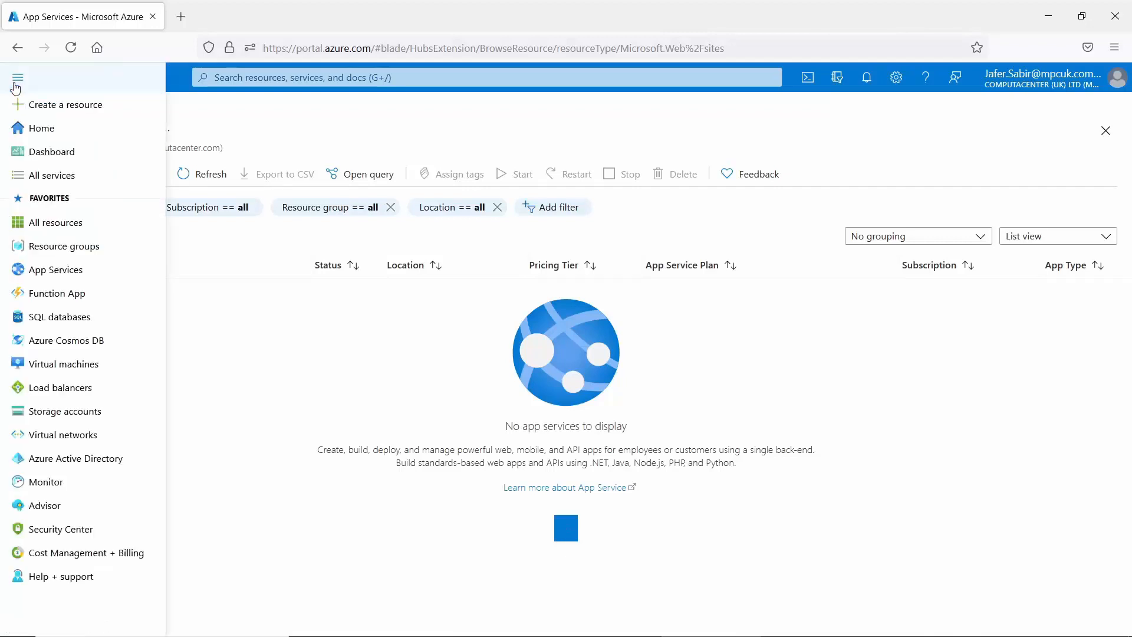
{"action": "left_click", "coordinate": [56, 292]}
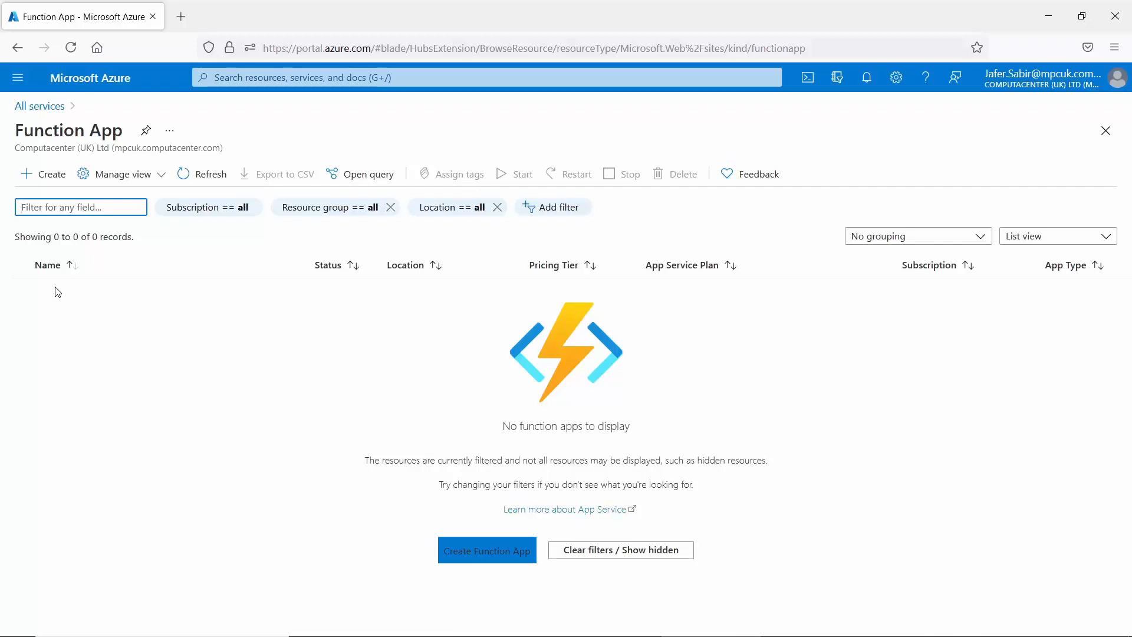
Start a new function app to bring up the Create Function App form.
{"action": "left_click", "coordinate": [46, 177]}
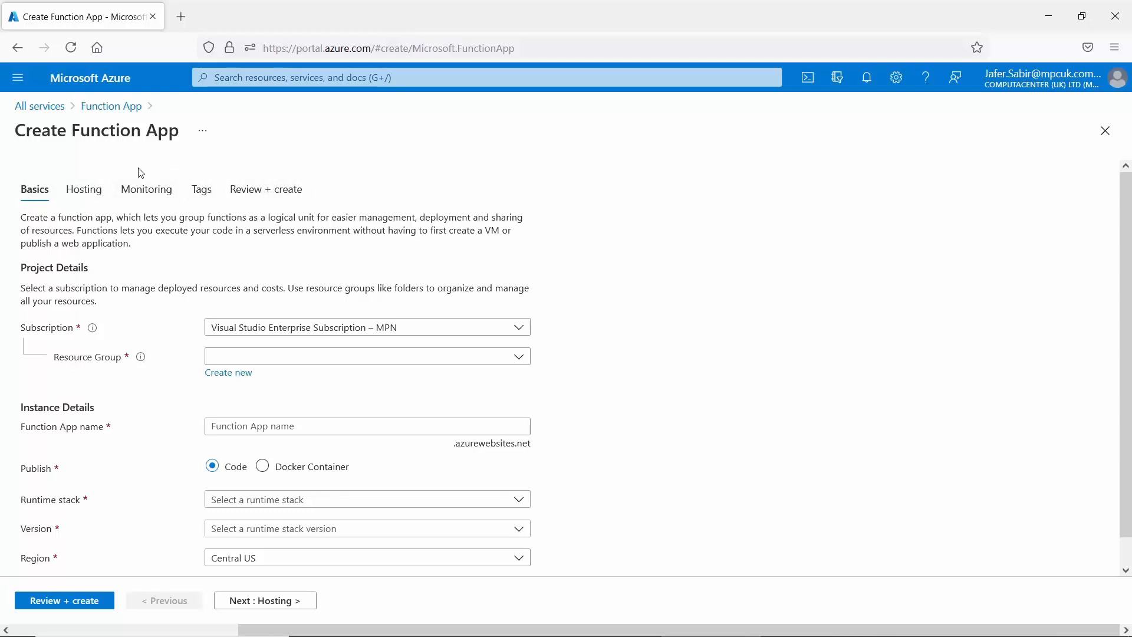
{"action": "left_click", "coordinate": [16, 81]}
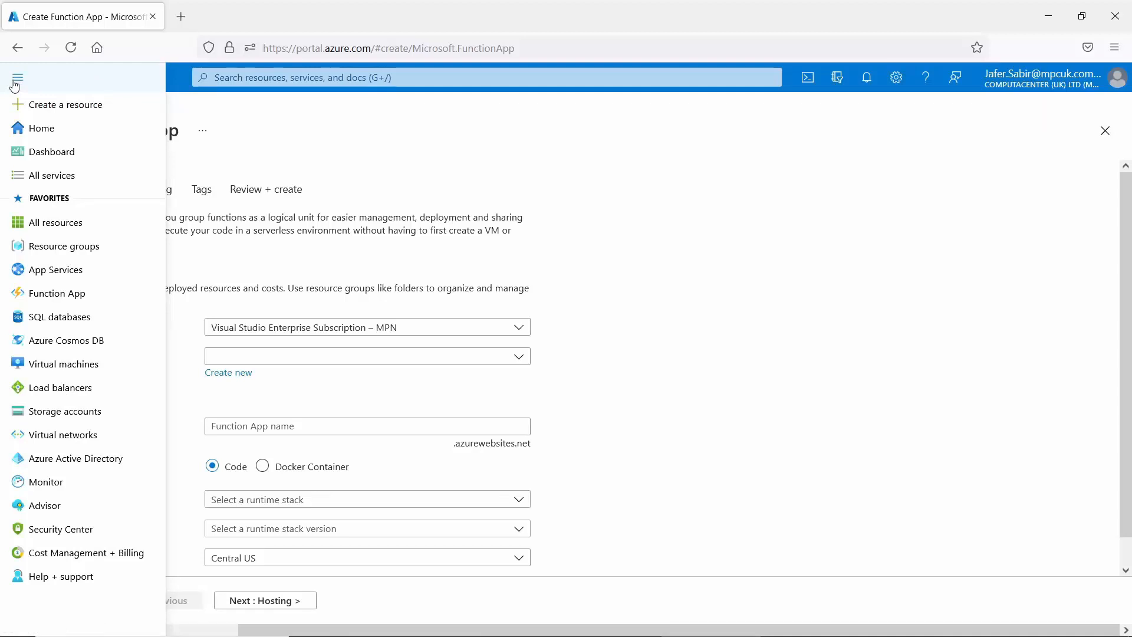
Browse the empty SQL databases list, then the empty Azure Cosmos DB accounts list.
{"action": "left_click", "coordinate": [82, 317]}
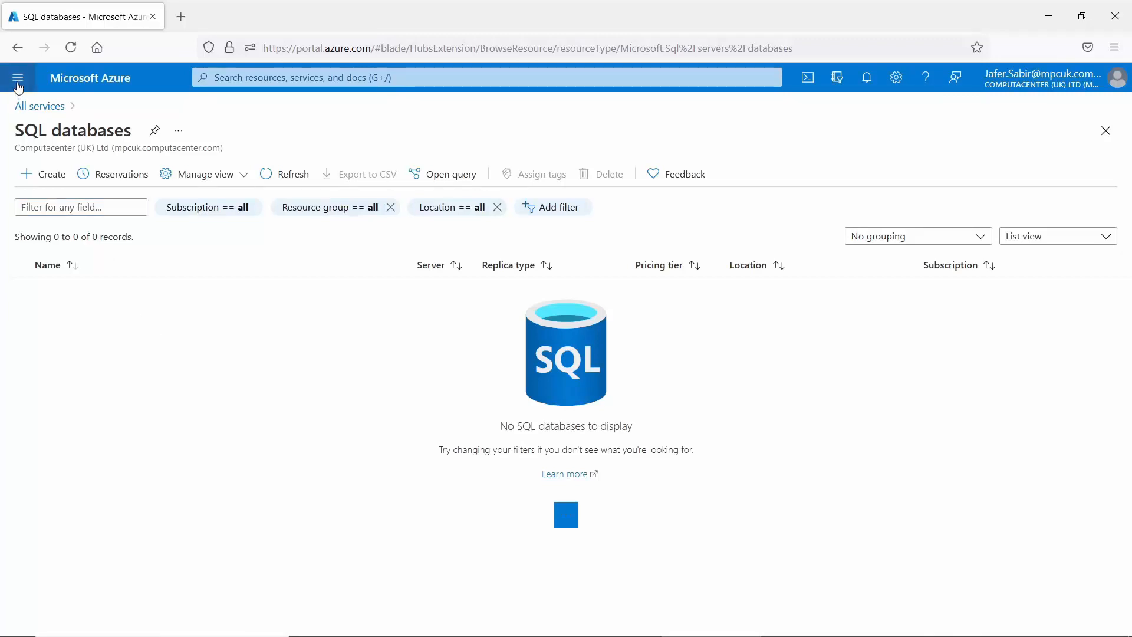
{"action": "left_click", "coordinate": [18, 77]}
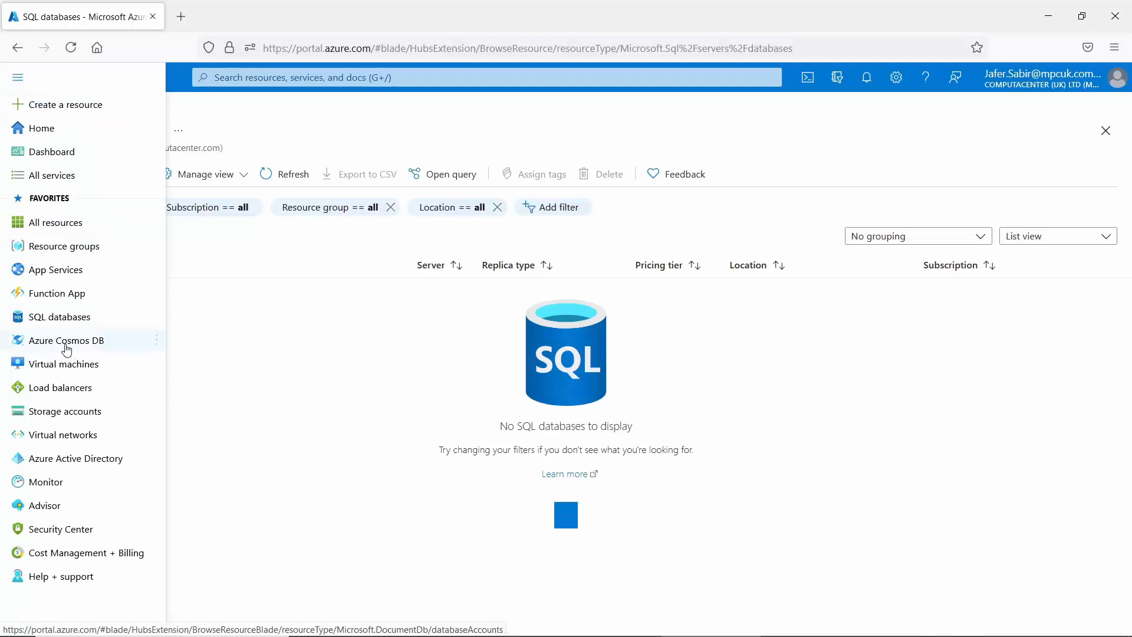
{"action": "left_click", "coordinate": [61, 348]}
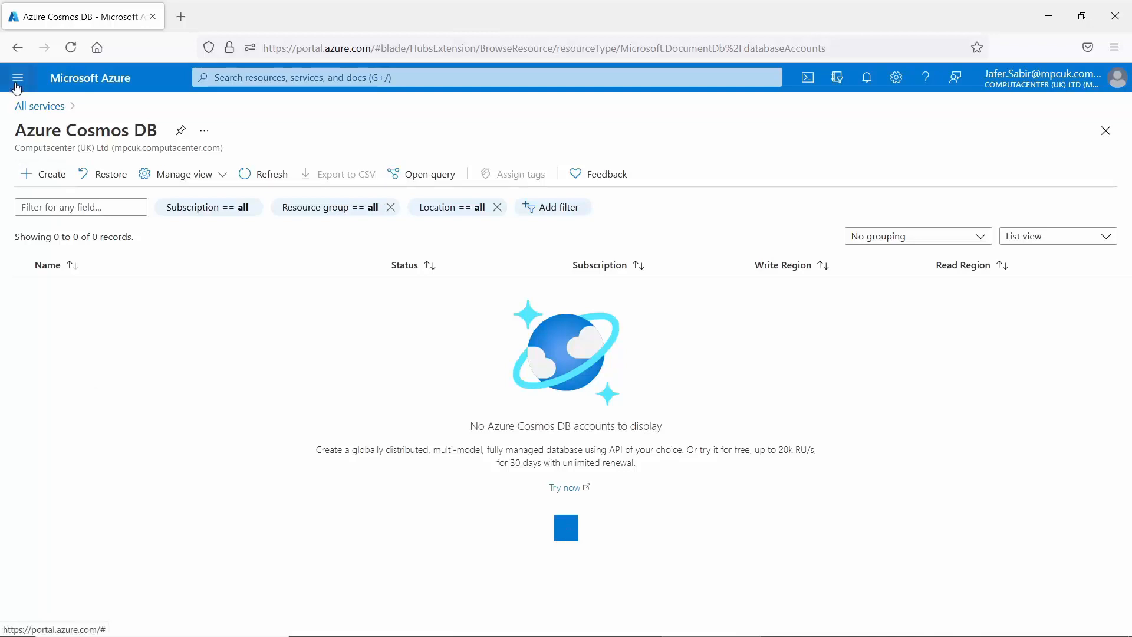
{"action": "left_click", "coordinate": [18, 80]}
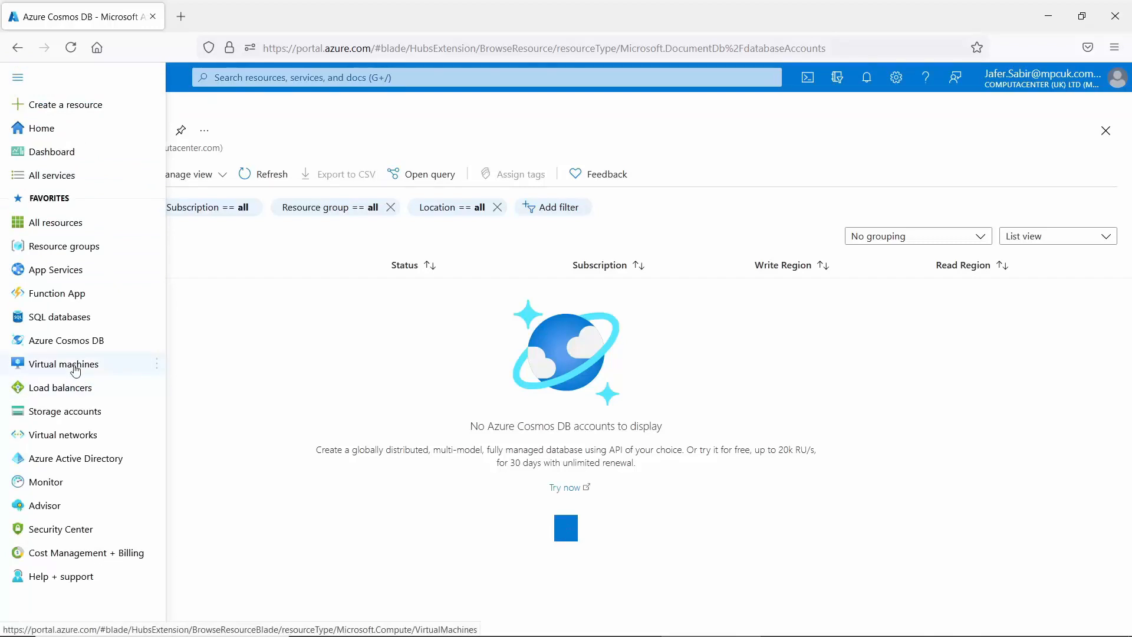
{"action": "mouse_move", "coordinate": [75, 366]}
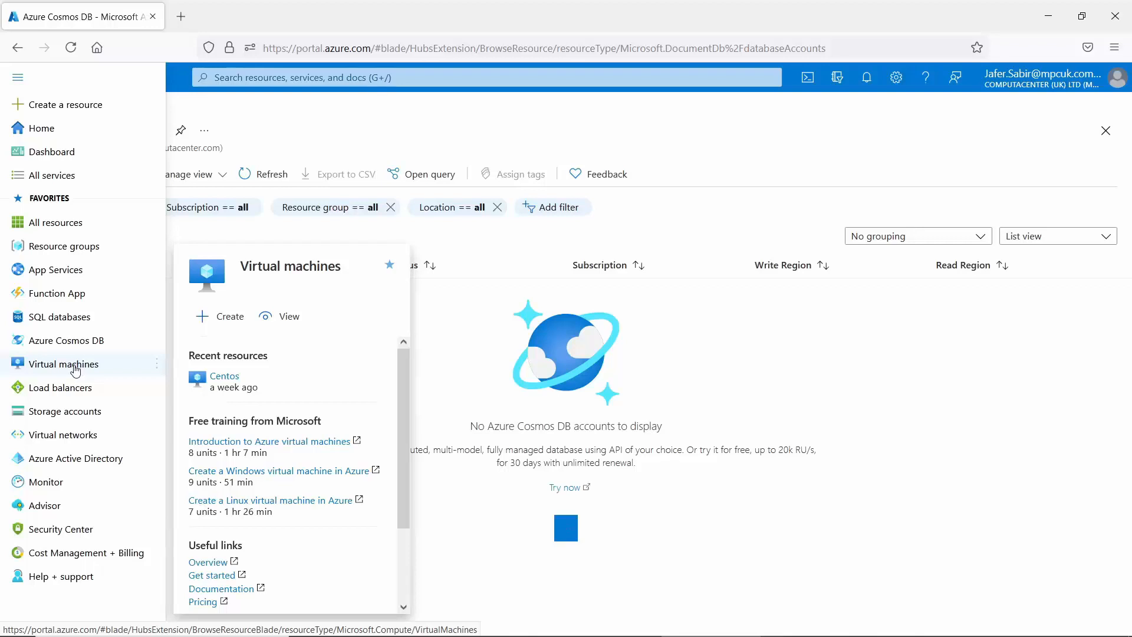
Open the Virtual machines list showing the stopped Centos VM in UK South.
{"action": "left_click", "coordinate": [75, 366]}
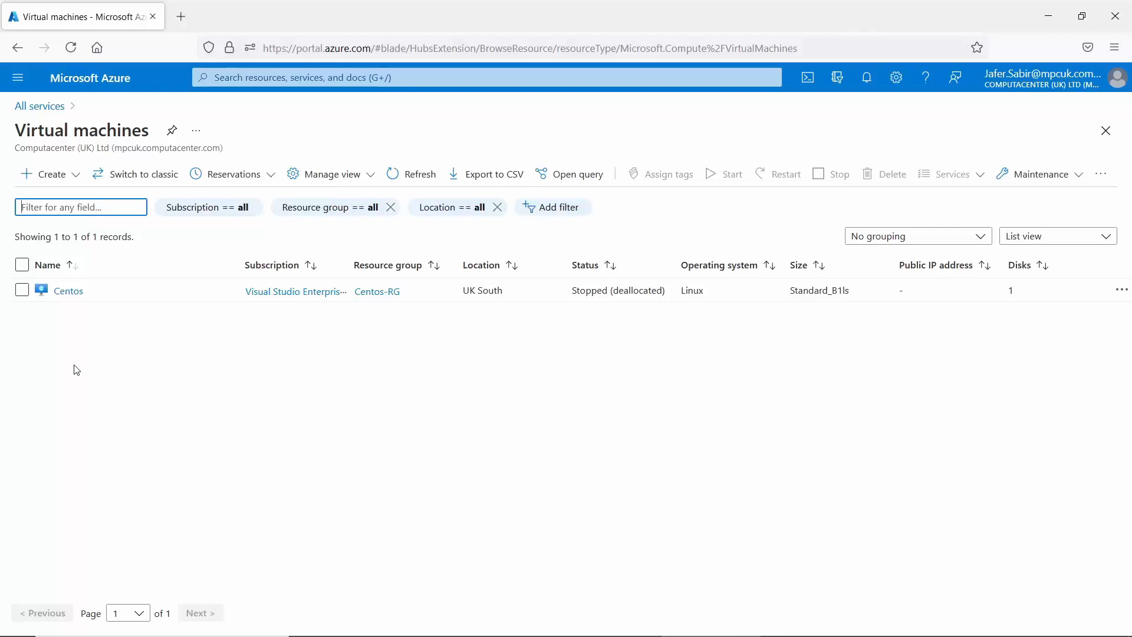
Choose Create > Virtual machine to start a new VM from scratch.
{"action": "left_click", "coordinate": [48, 184]}
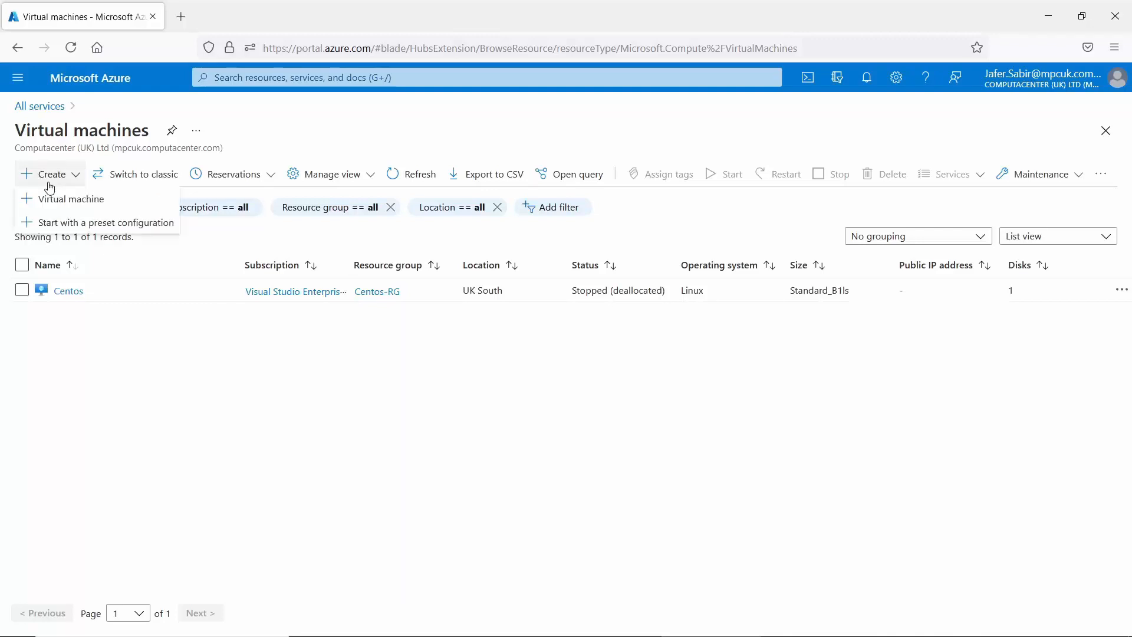
{"action": "left_click", "coordinate": [88, 200]}
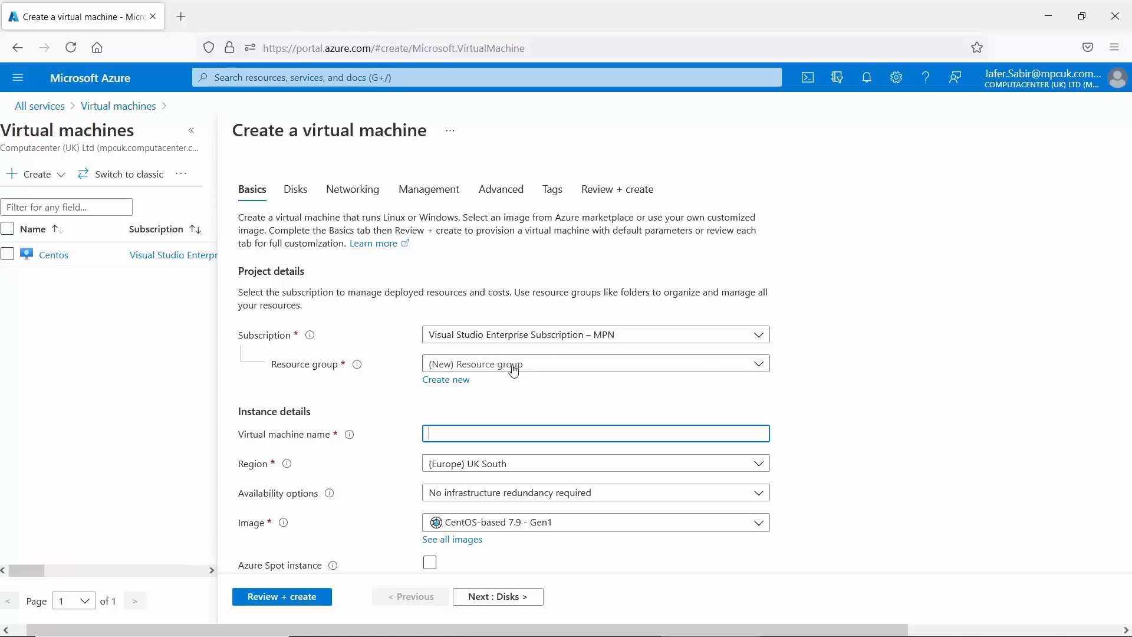
Create a new resource group named New-RG for the VM.
{"action": "left_click", "coordinate": [457, 387]}
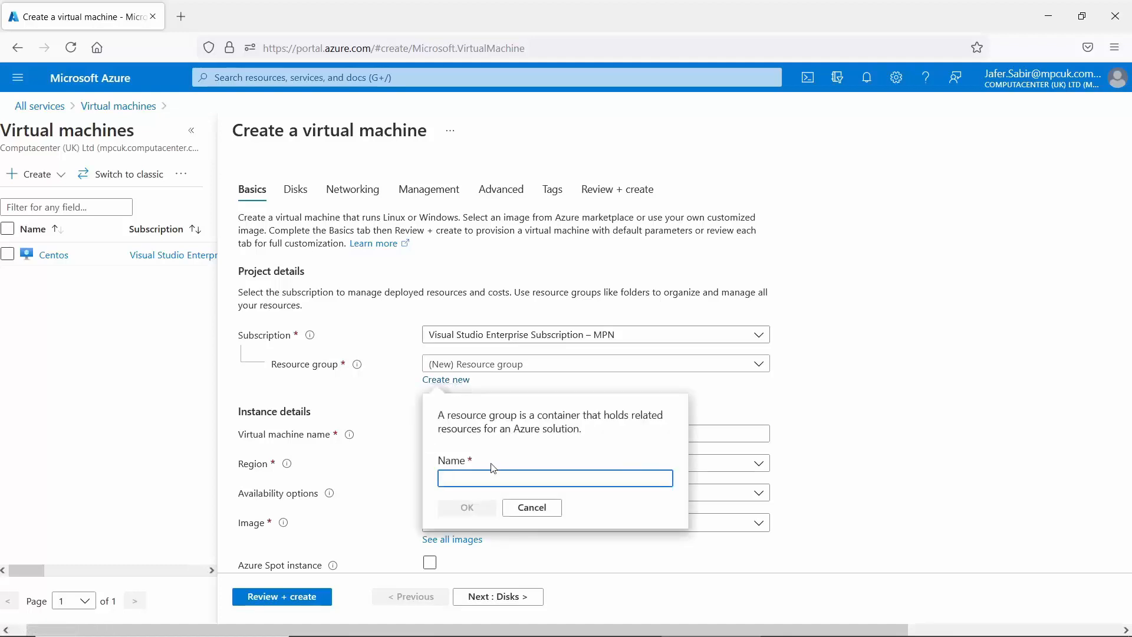
{"action": "type", "text": "New"}
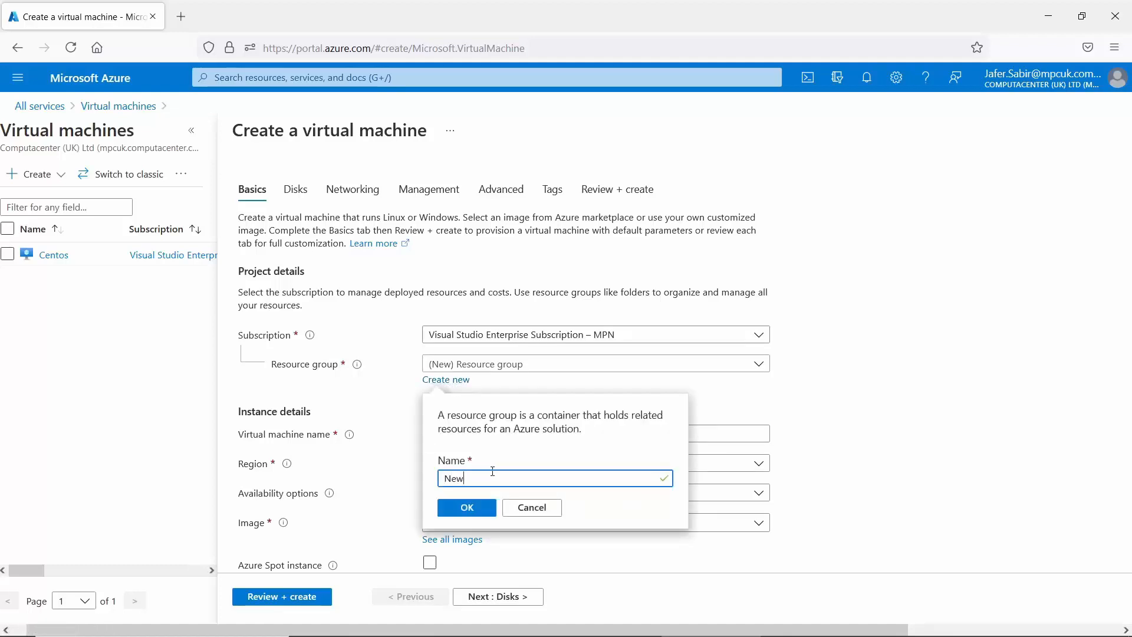
{"action": "type", "text": "-RG"}
{"action": "left_click", "coordinate": [469, 511]}
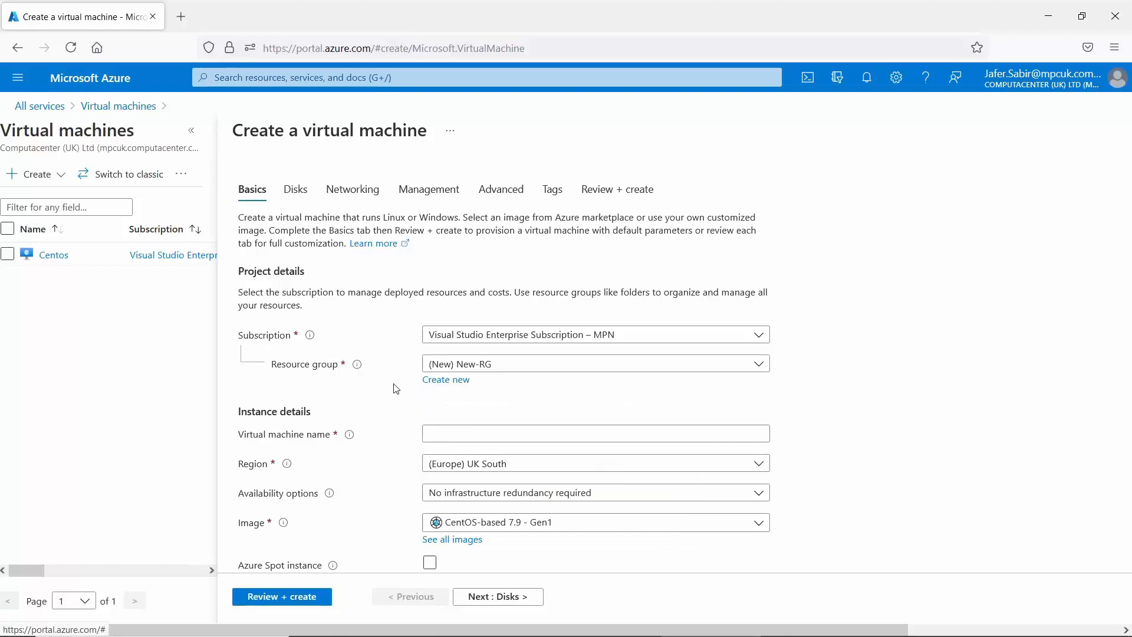
{"action": "mouse_move", "coordinate": [358, 367]}
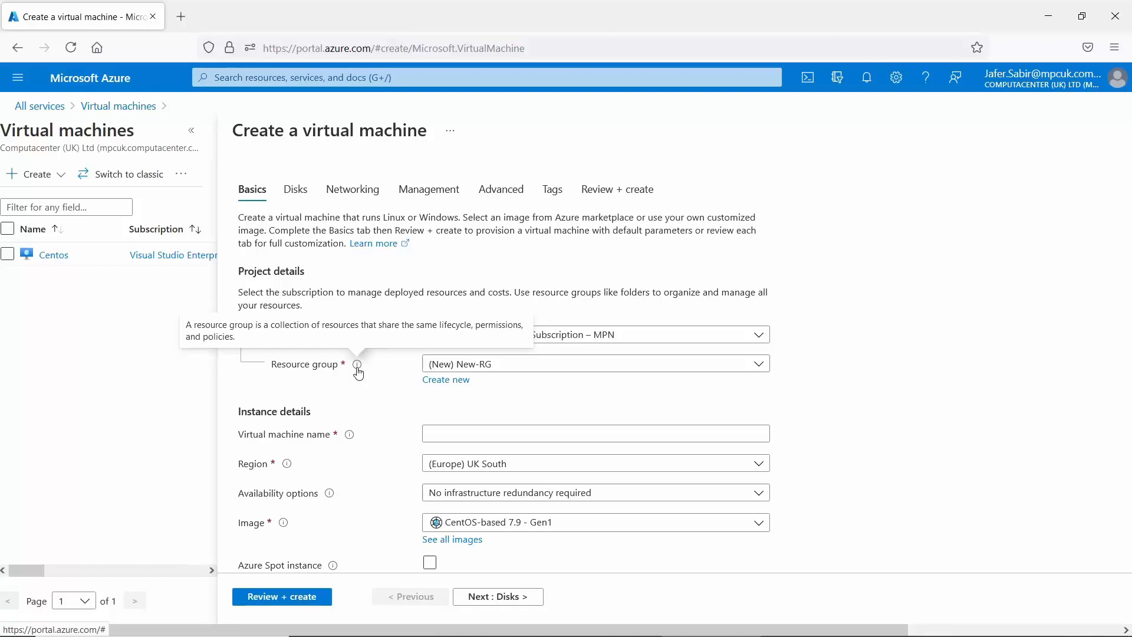
Enter the VM name Ansible-Ubuntu, replacing the space with a hyphen and fixing the typo.
{"action": "left_click", "coordinate": [468, 433]}
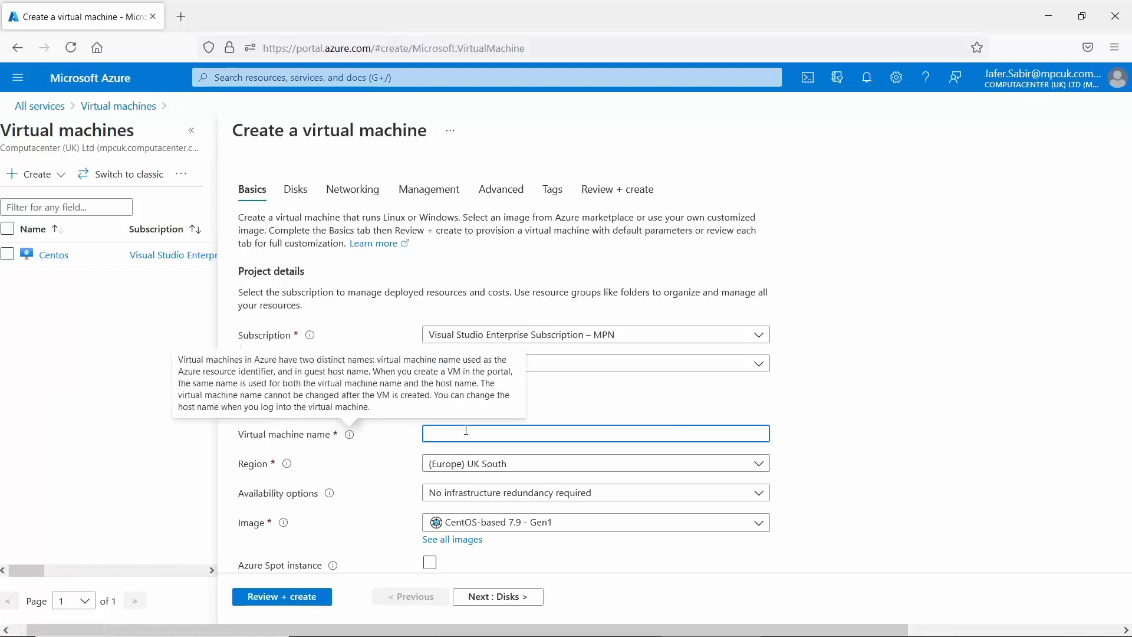
{"action": "type", "text": "Ansib"}
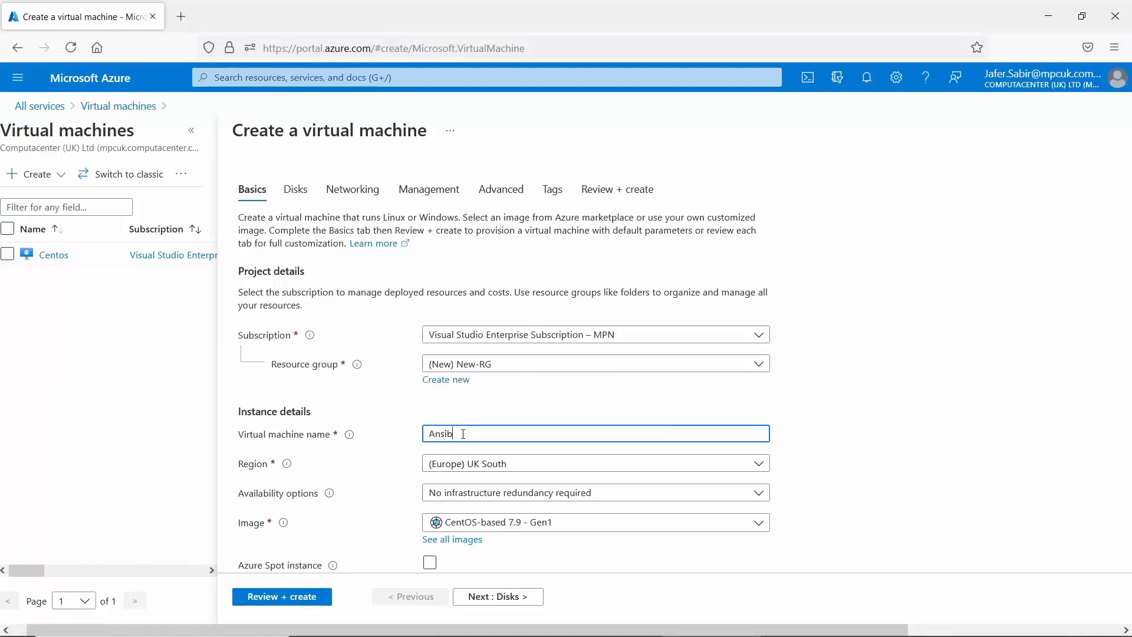
{"action": "type", "text": "le Ubunutu"}
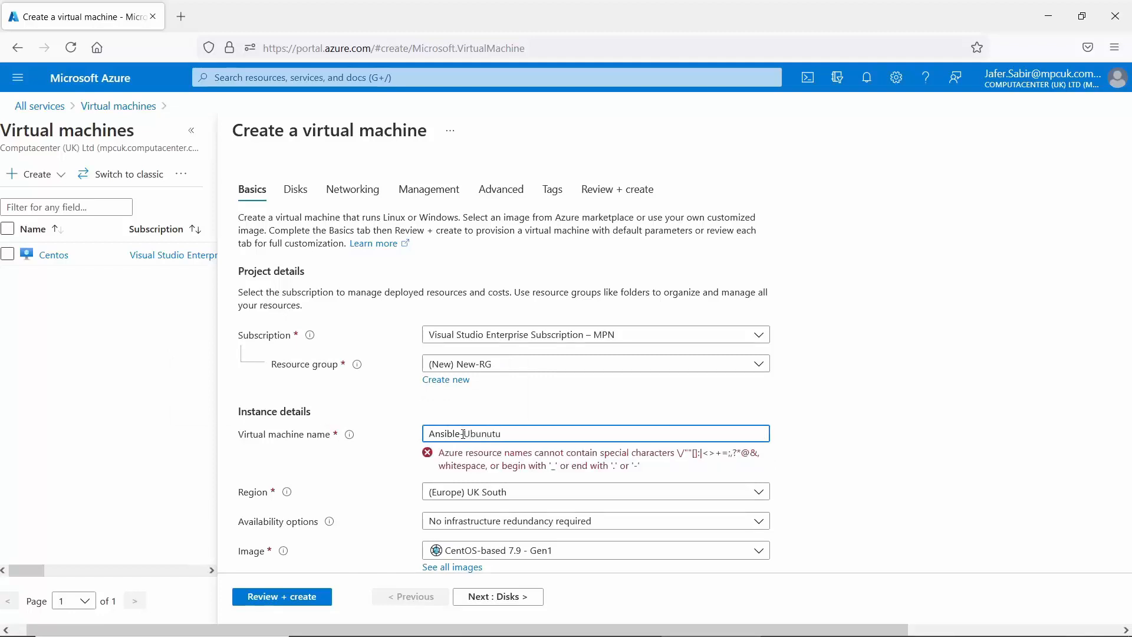
{"action": "left_click", "coordinate": [463, 434]}
{"action": "key", "text": "BackSpace"}
{"action": "type", "text": "-"}
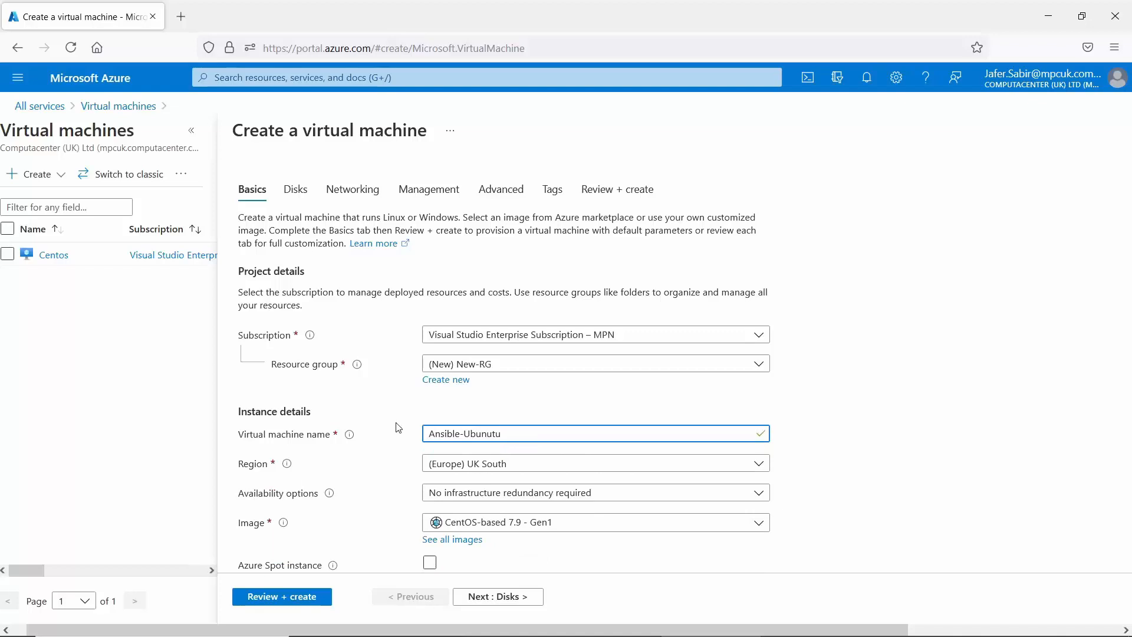
{"action": "key", "text": "BackSpace"}
{"action": "key", "text": "BackSpace"}
{"action": "type", "text": "tu"}
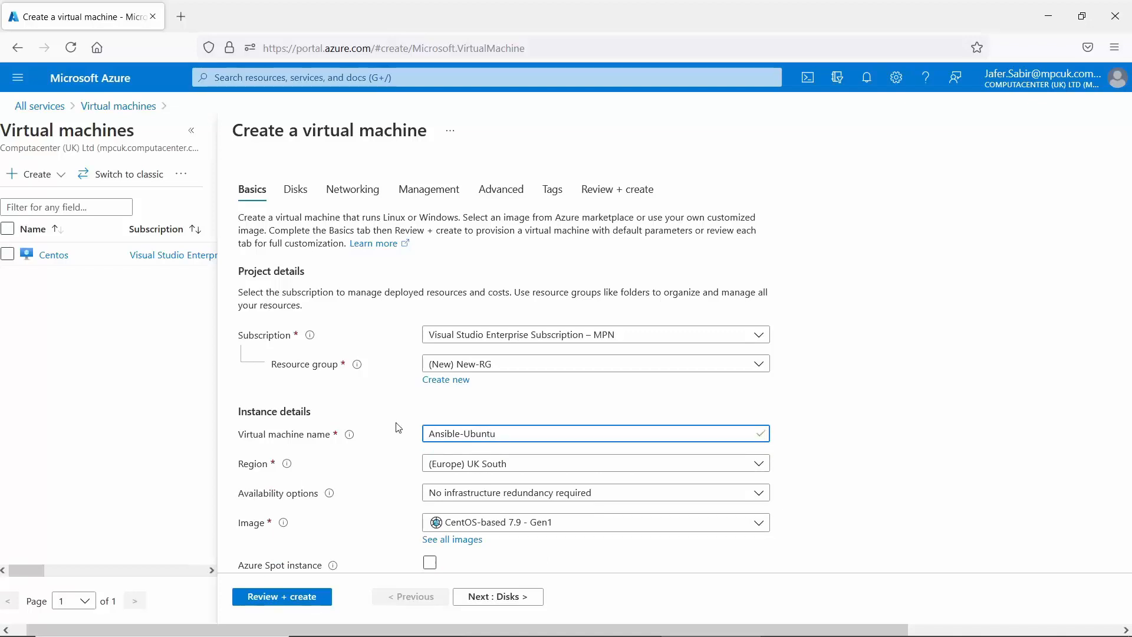
{"action": "mouse_move", "coordinate": [350, 441]}
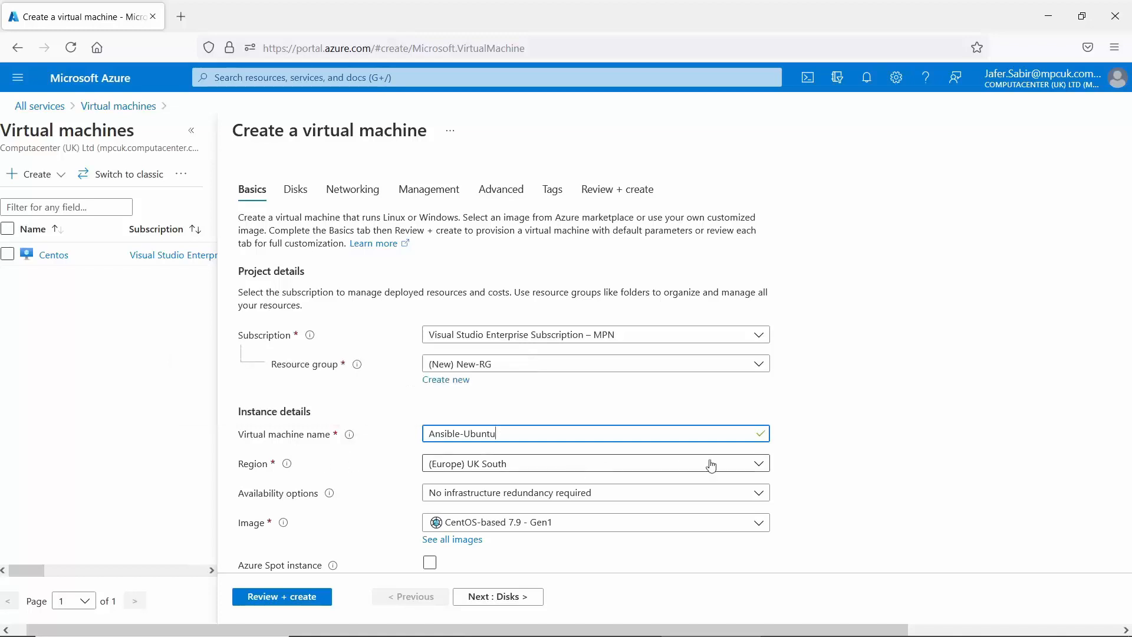
{"action": "left_click", "coordinate": [760, 466]}
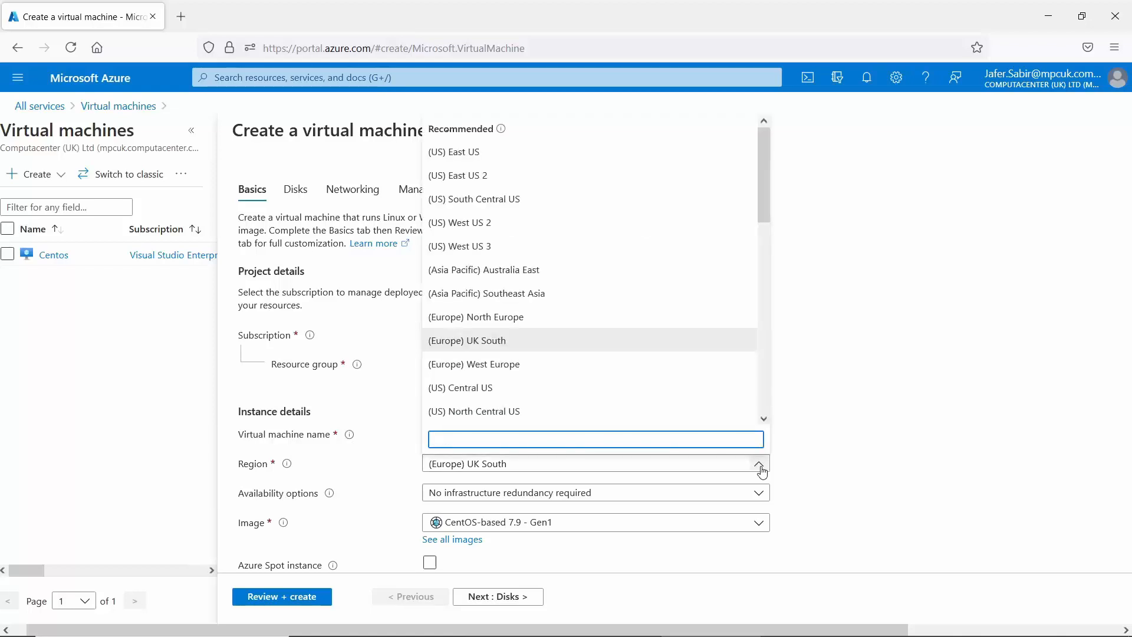
{"action": "left_click", "coordinate": [760, 466]}
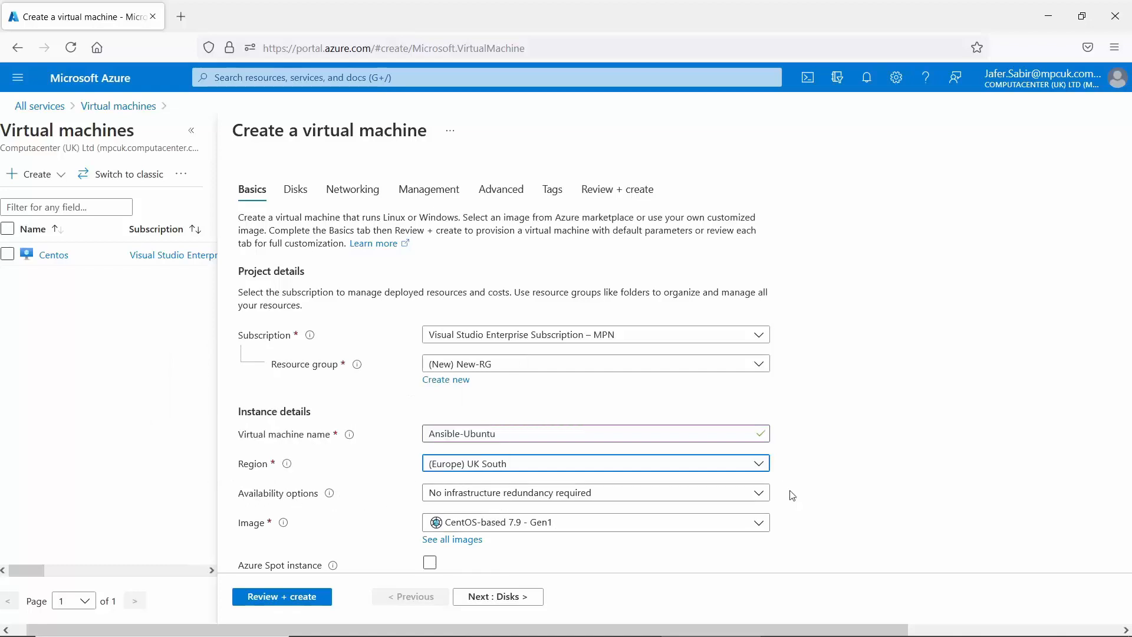
{"action": "left_click", "coordinate": [760, 499]}
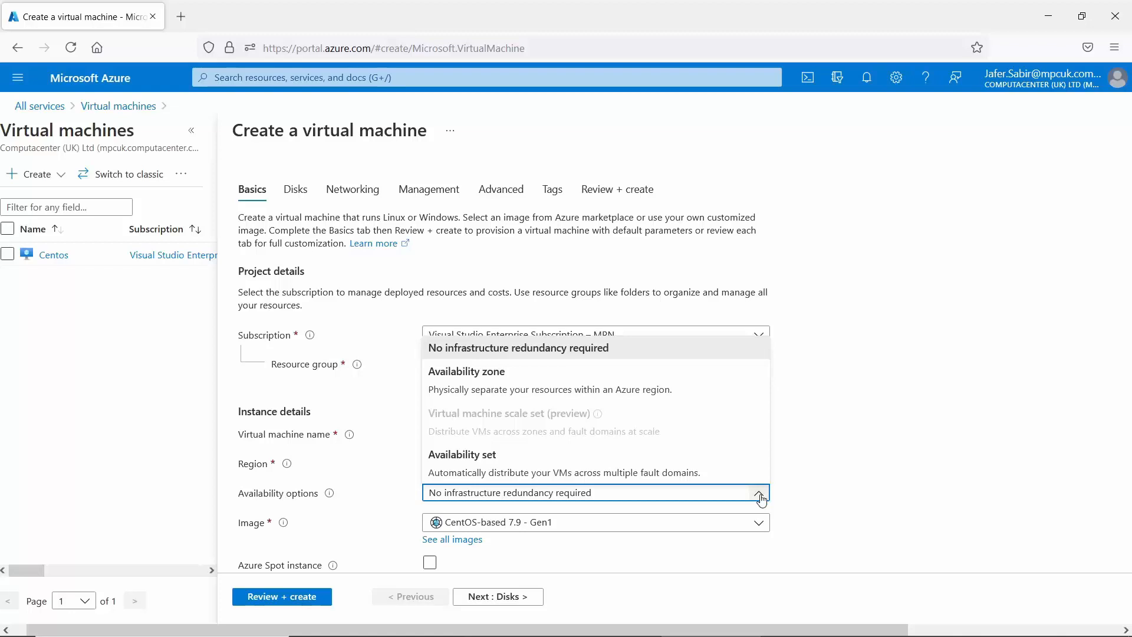
{"action": "left_click", "coordinate": [366, 522]}
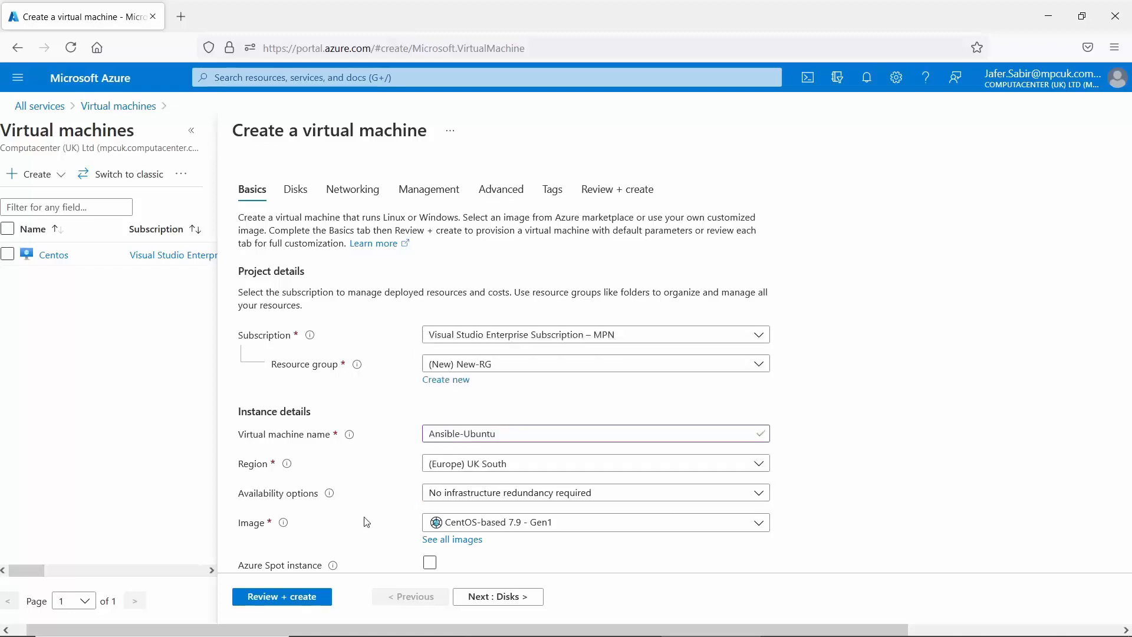
Select Ubuntu Server 20.04 LTS - Gen1 as the VM image instead of CentOS 7.9.
{"action": "left_click", "coordinate": [769, 530]}
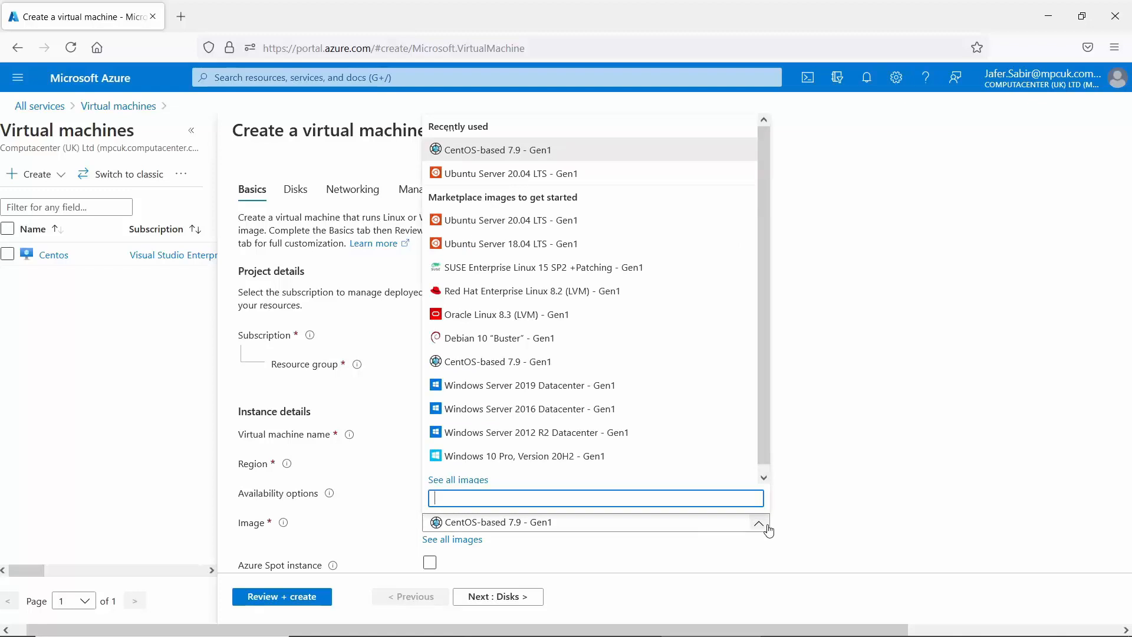
{"action": "scroll", "coordinate": [762, 456], "scroll_direction": "down", "scroll_amount": 1}
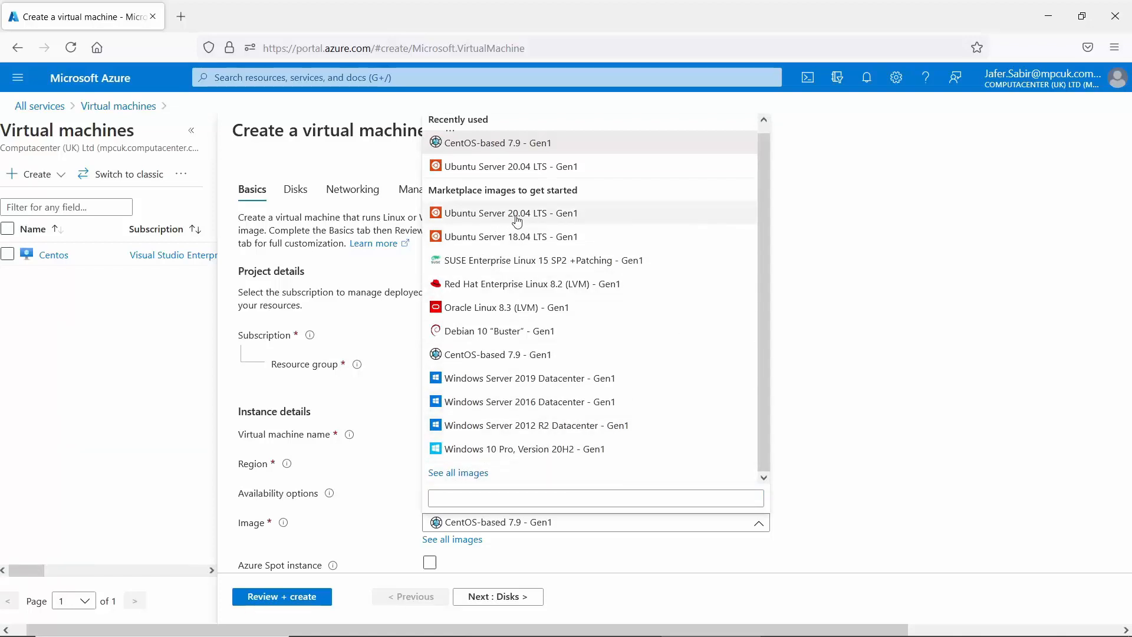
{"action": "left_click", "coordinate": [486, 215]}
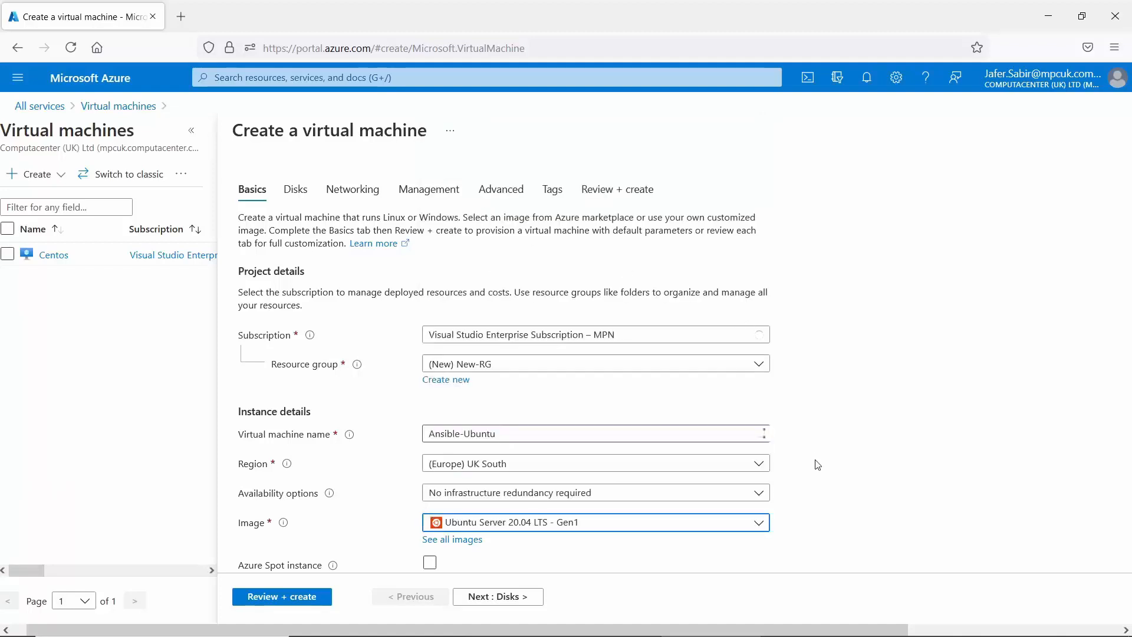
{"action": "scroll", "coordinate": [907, 438], "scroll_direction": "down", "scroll_amount": 5}
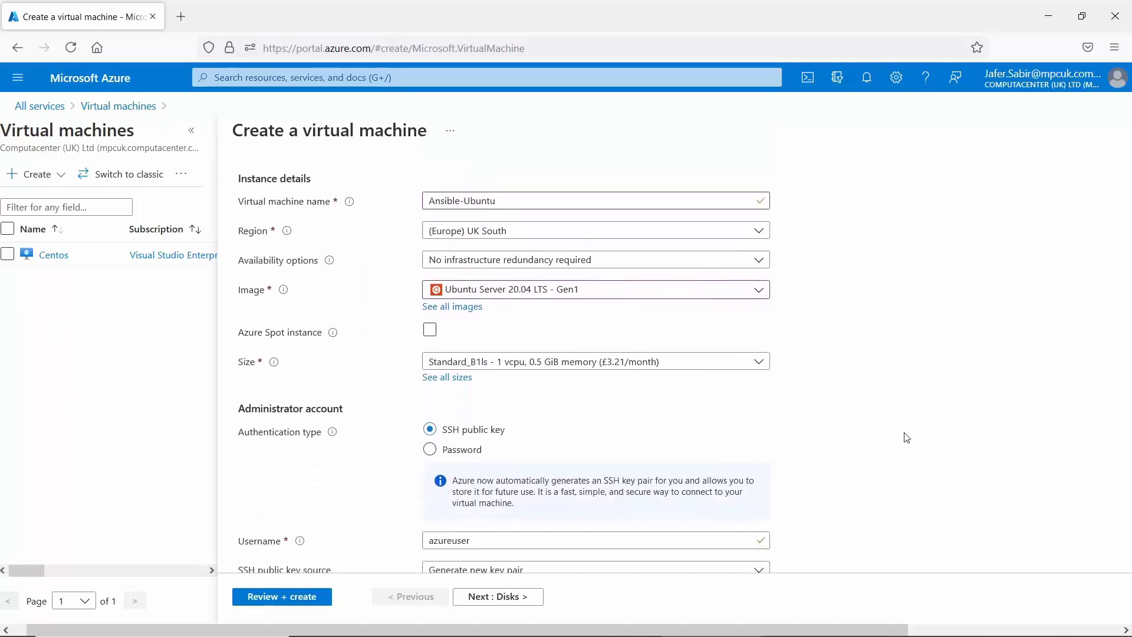
{"action": "scroll", "coordinate": [906, 437], "scroll_direction": "down", "scroll_amount": 1}
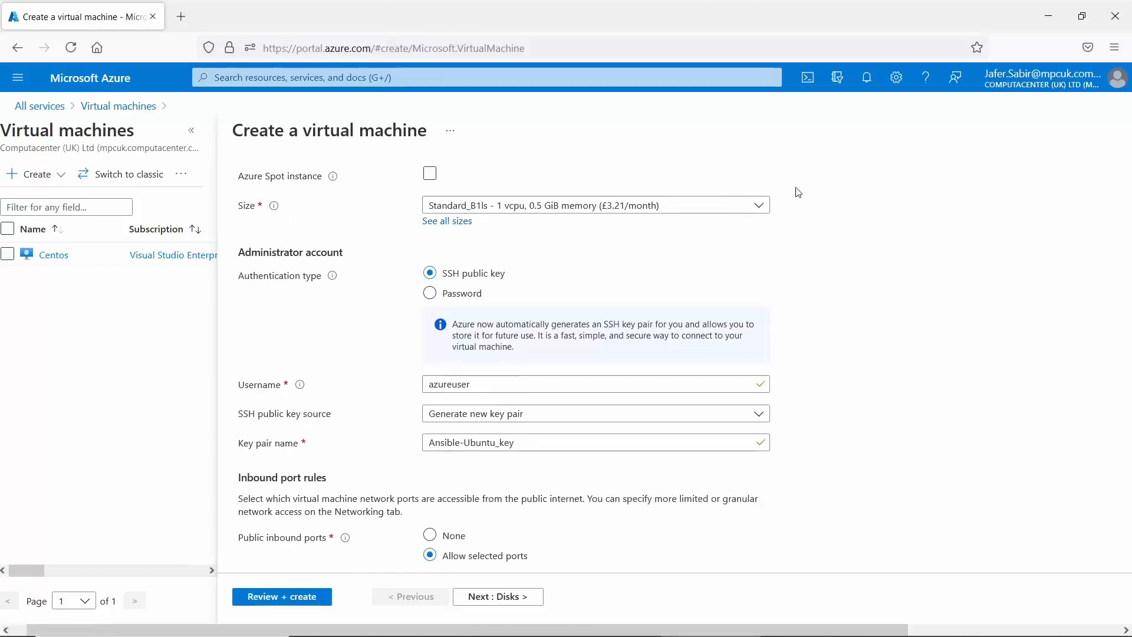
{"action": "left_click", "coordinate": [760, 206]}
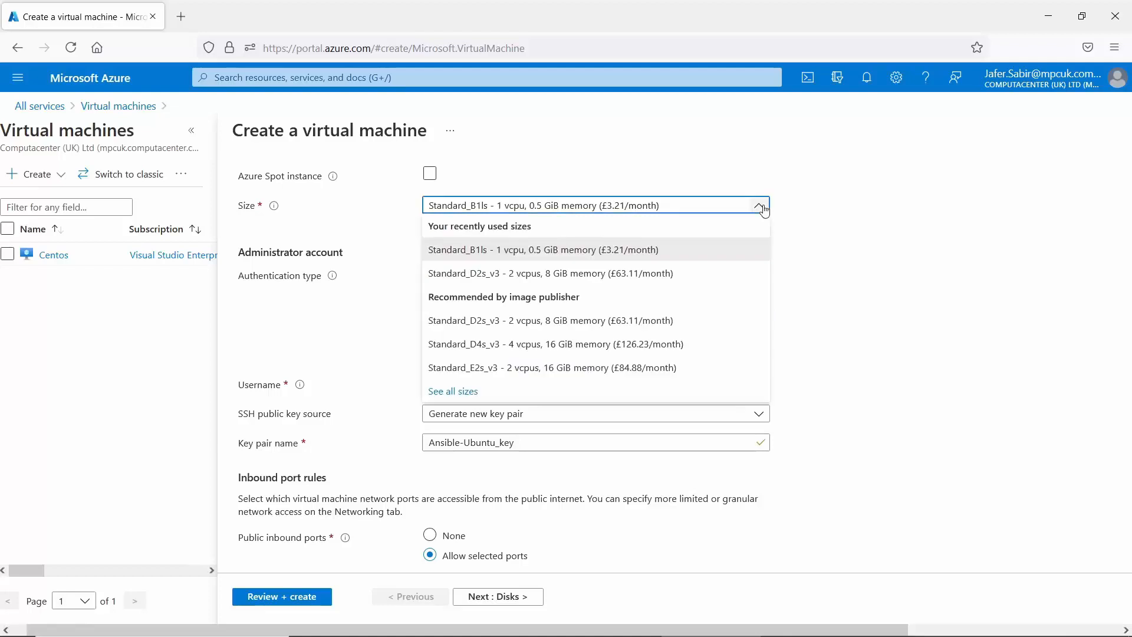
{"action": "left_click", "coordinate": [761, 207]}
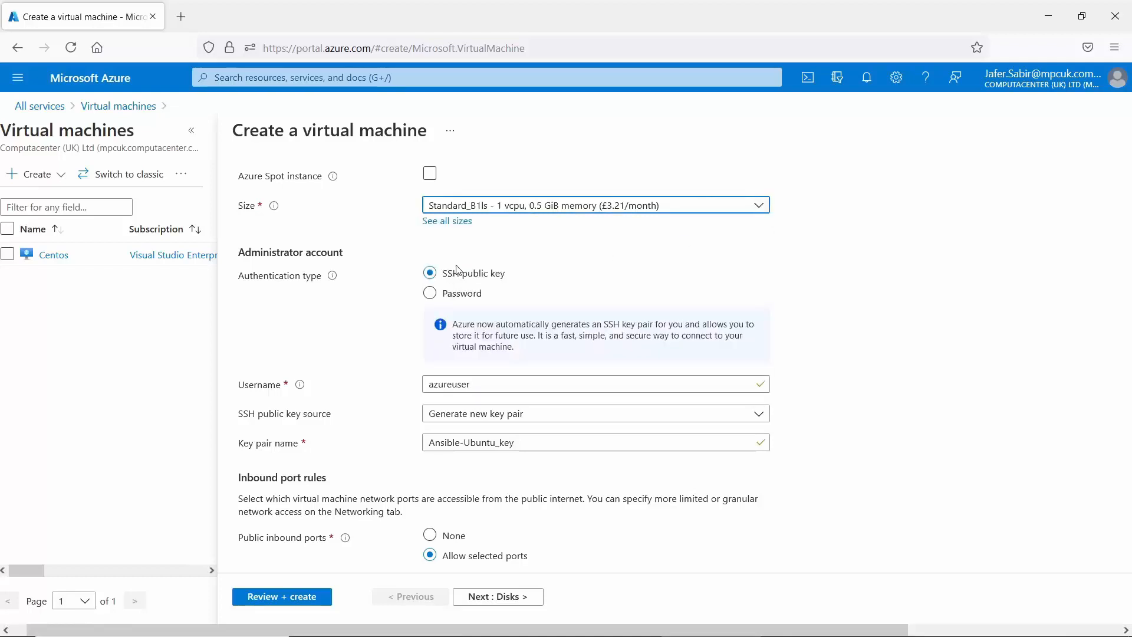
{"action": "left_click", "coordinate": [448, 221]}
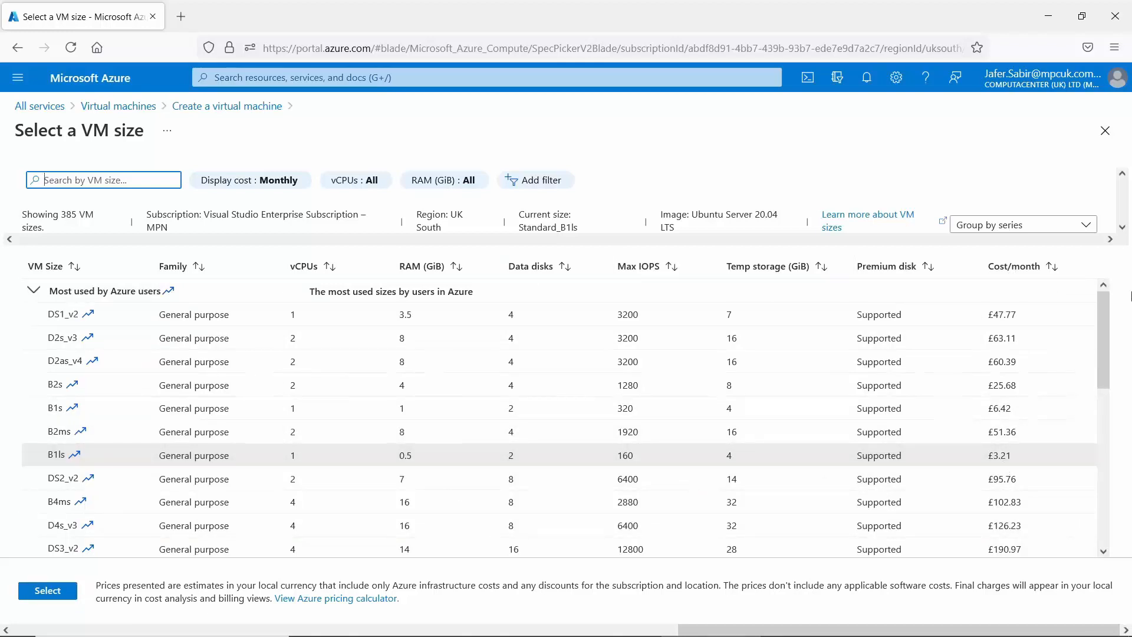
{"action": "left_click_drag", "start_coordinate": [1104, 328], "coordinate": [1115, 485]}
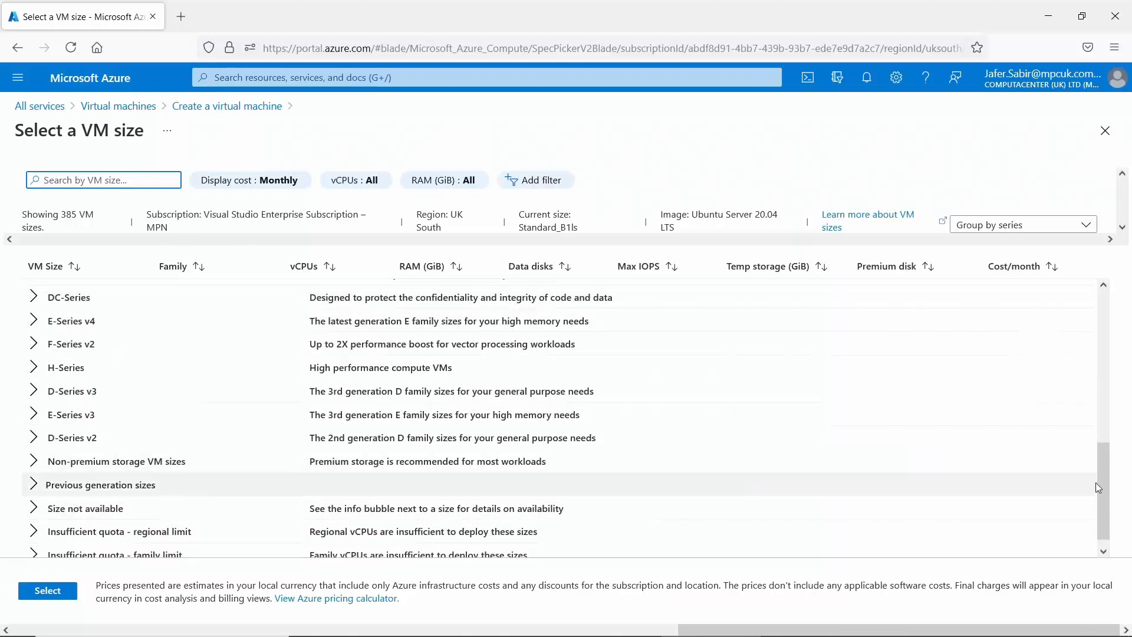
{"action": "left_click_drag", "start_coordinate": [1102, 483], "coordinate": [1099, 314]}
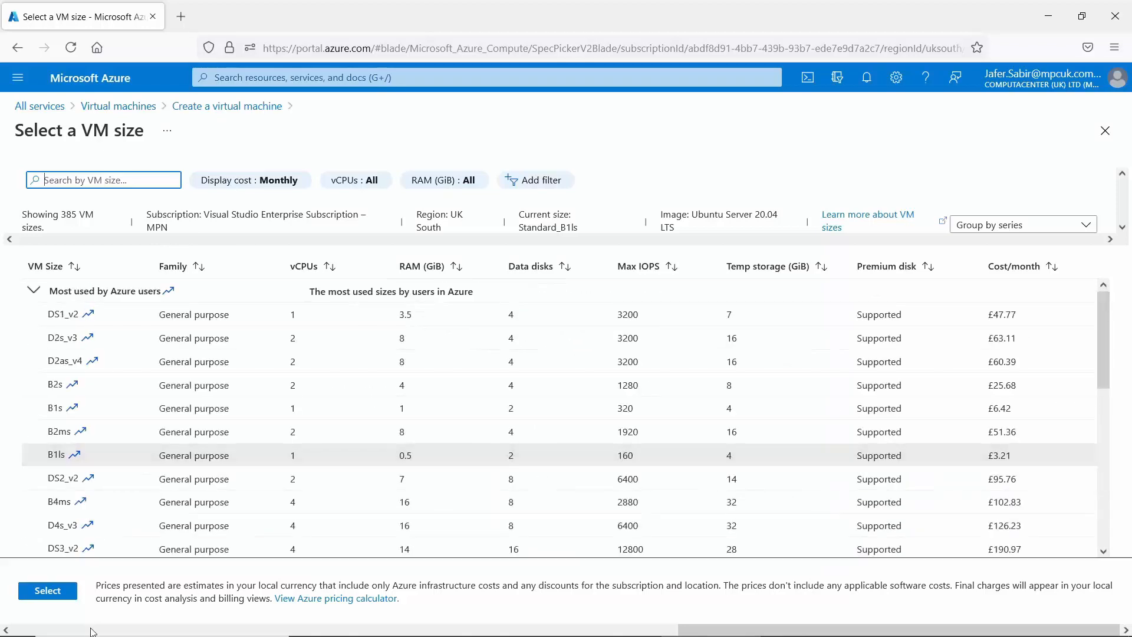
{"action": "left_click", "coordinate": [40, 591]}
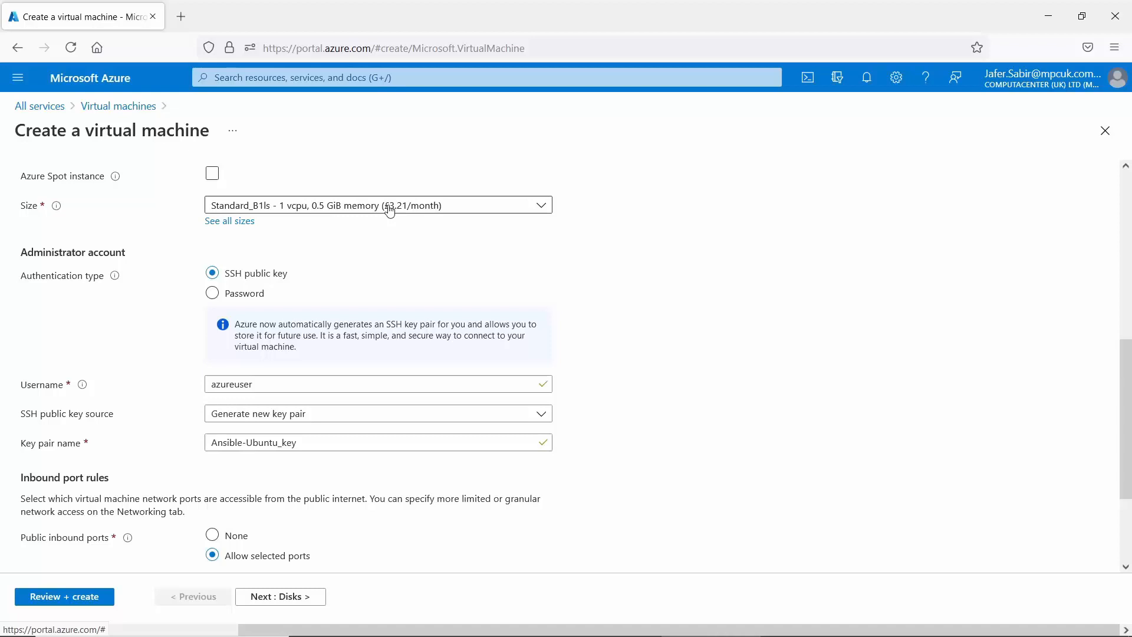
Switch to password authentication and enter the administrator username, password and confirmation.
{"action": "left_click", "coordinate": [212, 293]}
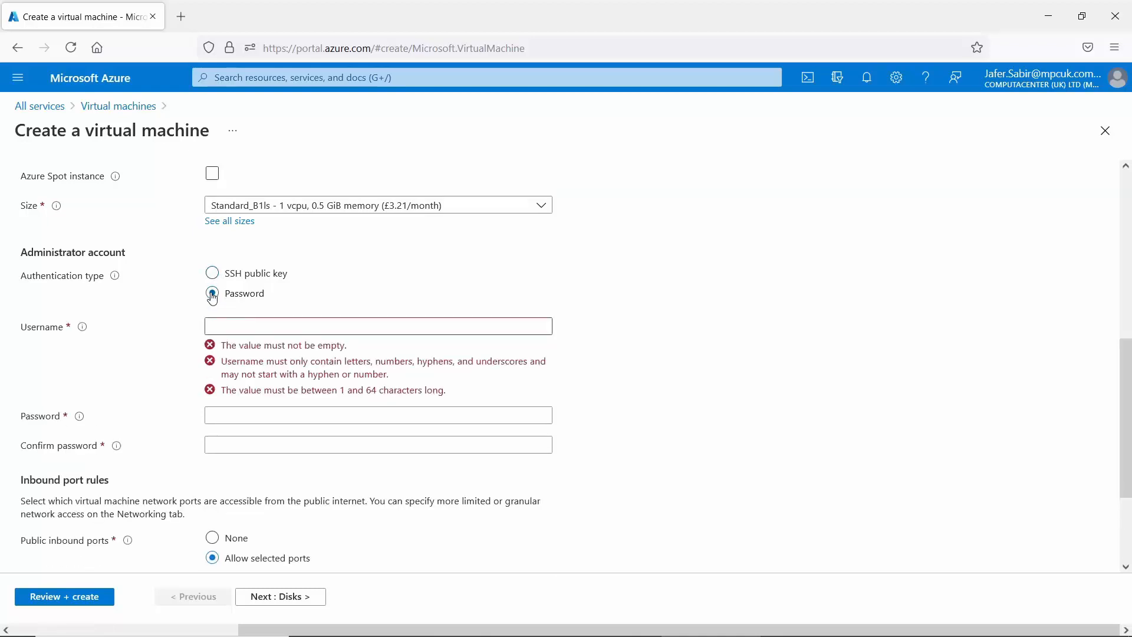
{"action": "left_click", "coordinate": [248, 323]}
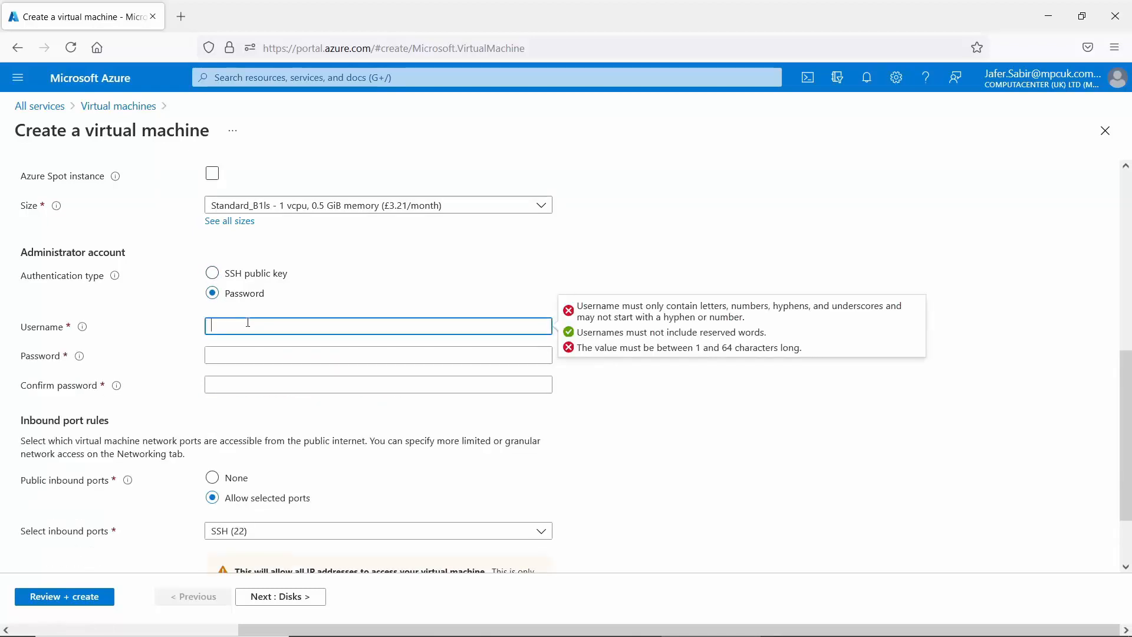
{"action": "type", "text": "jsadmin"}
{"action": "key", "text": "Tab"}
{"action": "type", "text": "••••••••••"}
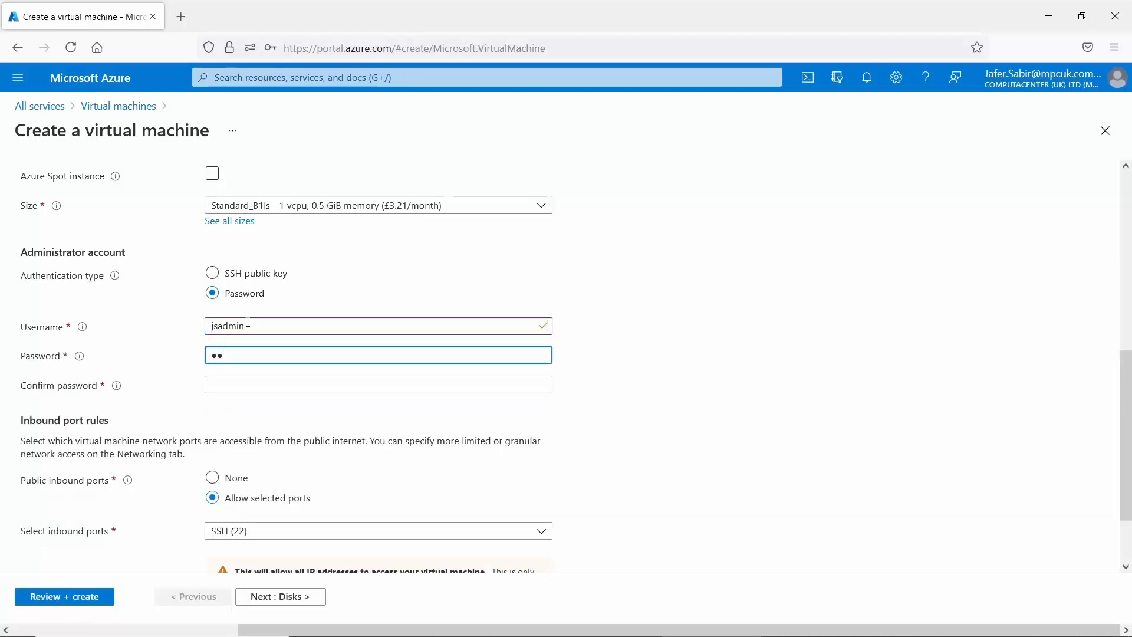
{"action": "type", "text": "•••"}
{"action": "key", "text": "Tab"}
{"action": "type", "text": "••••••••••••"}
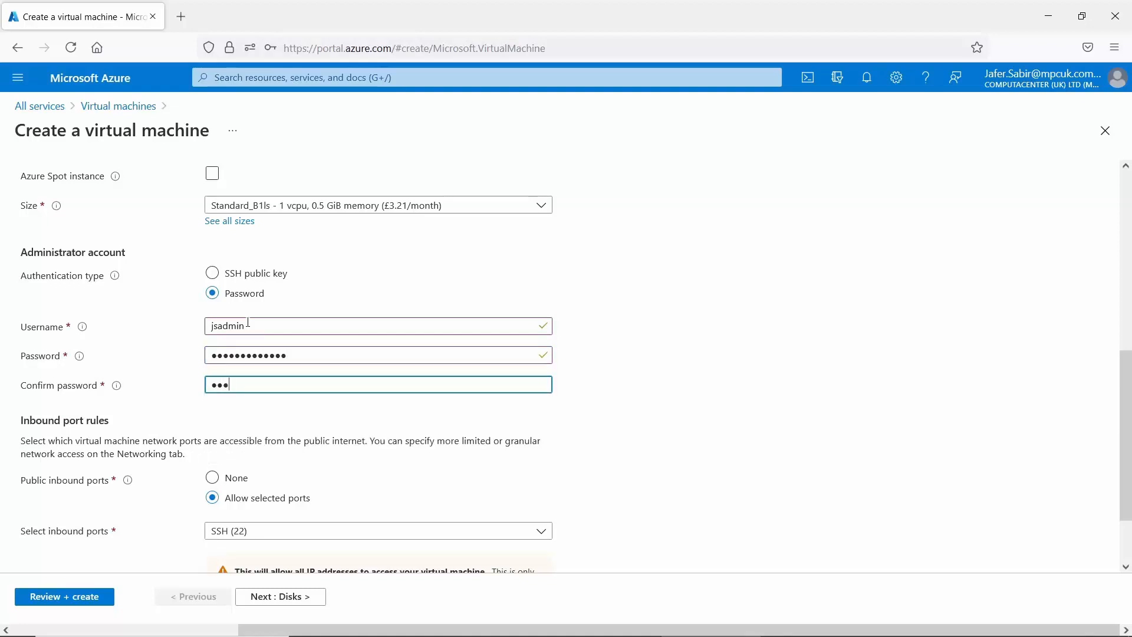
{"action": "type", "text": "••"}
Set Public inbound ports to None so no inbound ports are open.
{"action": "left_click", "coordinate": [542, 534]}
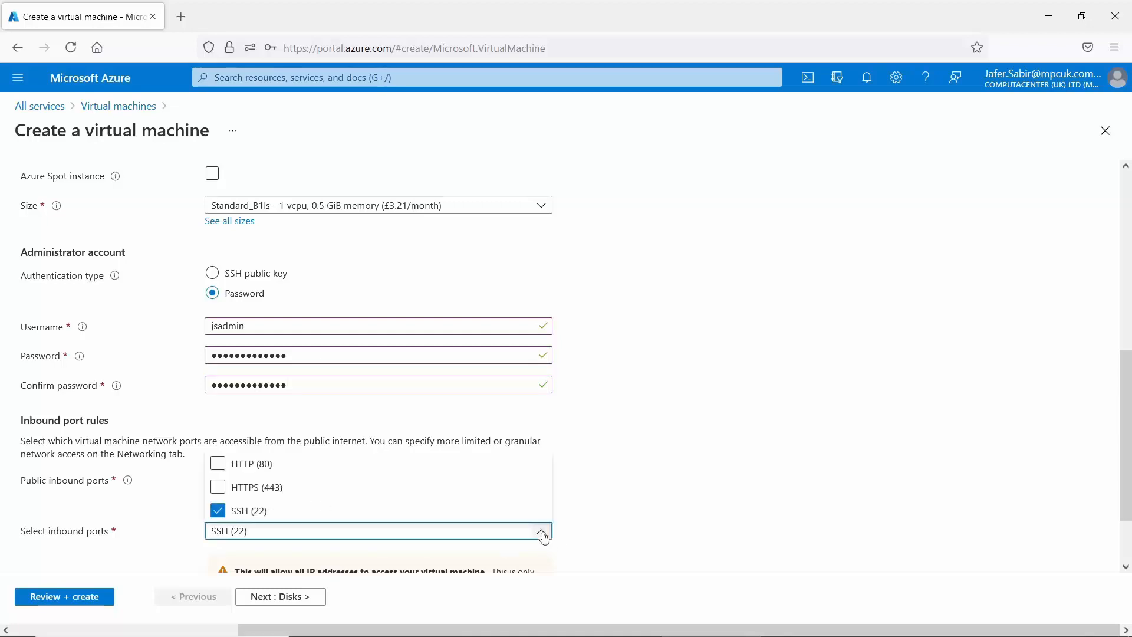
{"action": "left_click", "coordinate": [542, 533]}
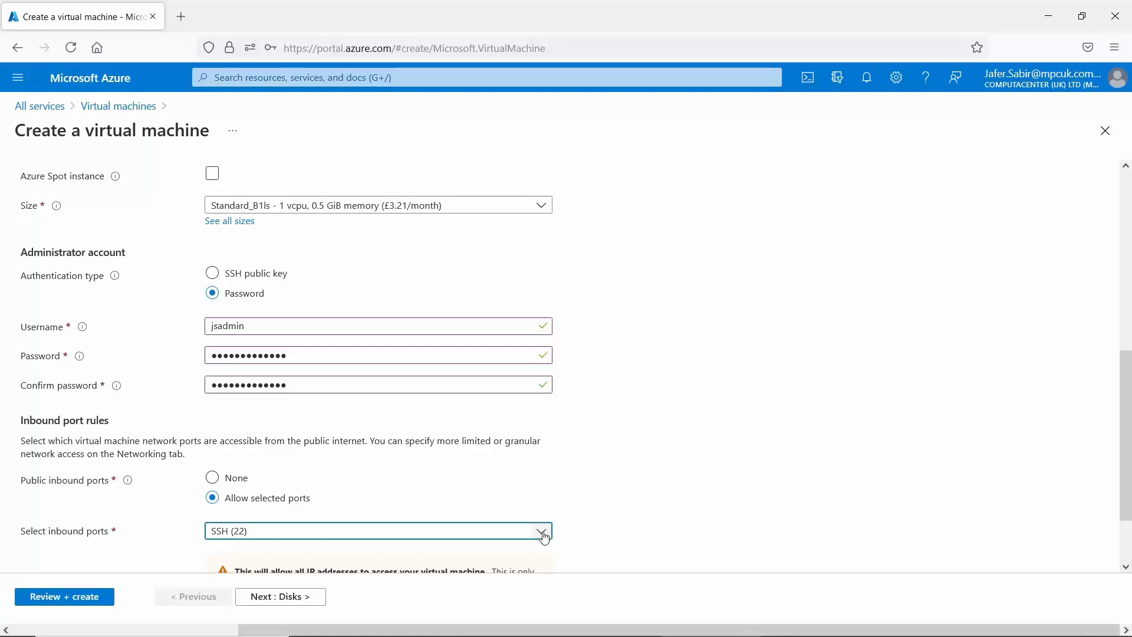
{"action": "left_click", "coordinate": [213, 480]}
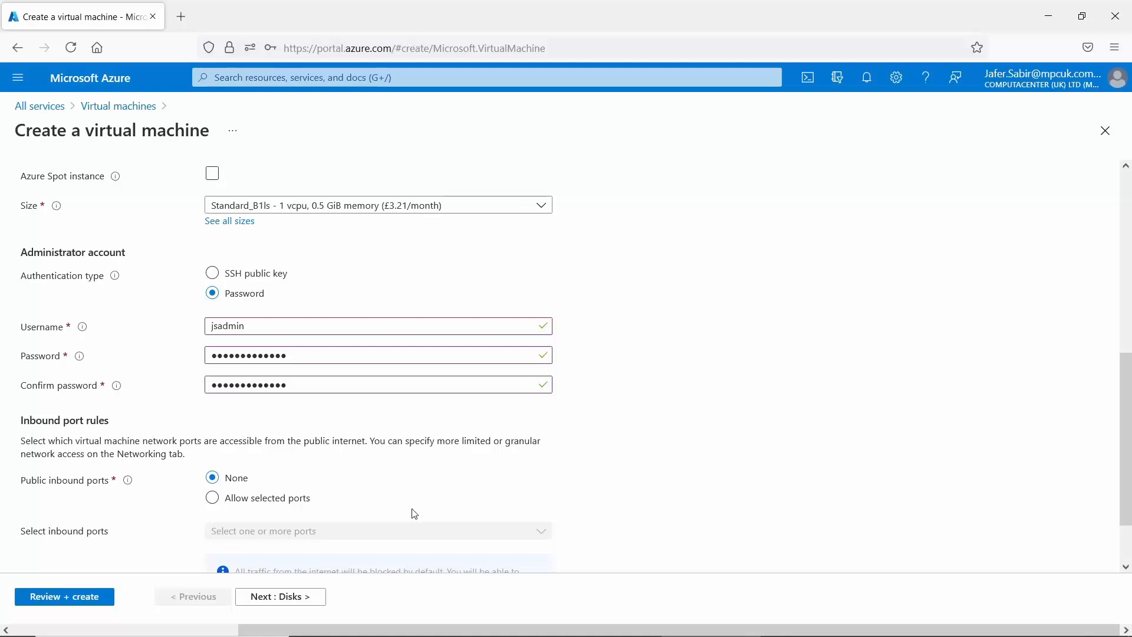
{"action": "scroll", "coordinate": [834, 427], "scroll_direction": "down", "scroll_amount": 2}
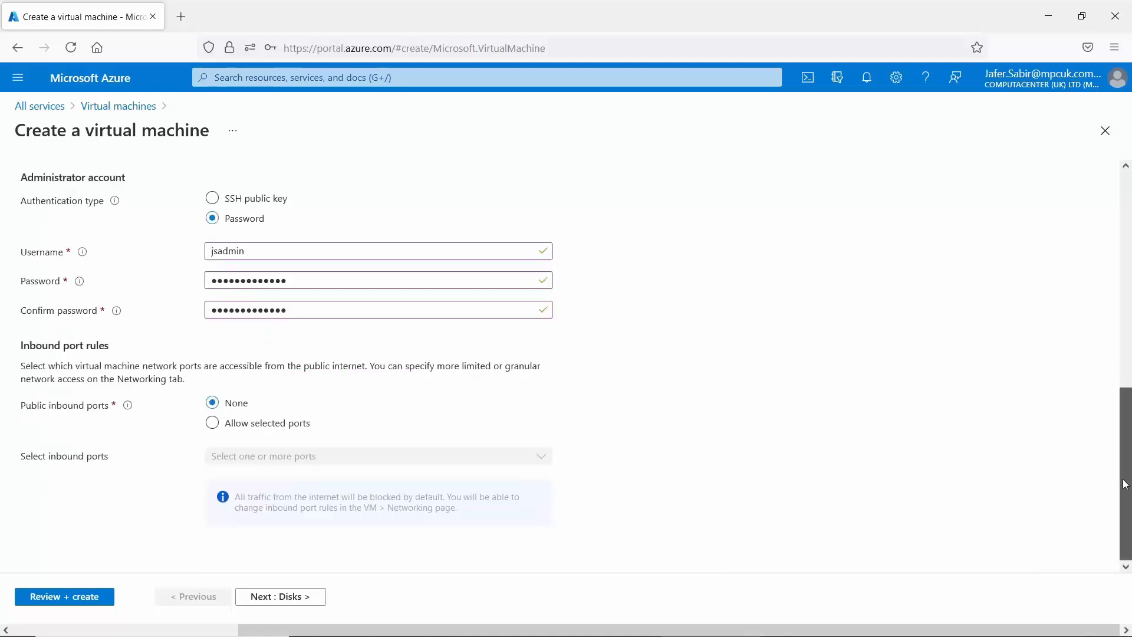
{"action": "left_click_drag", "start_coordinate": [1126, 487], "coordinate": [1127, 260]}
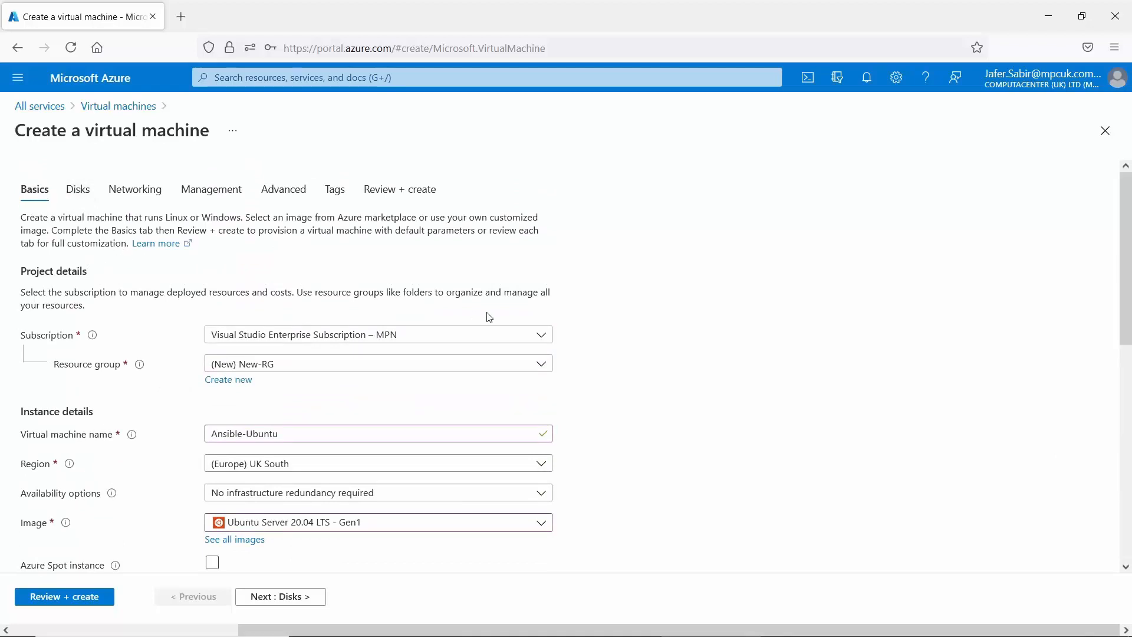
{"action": "scroll", "coordinate": [1114, 234], "scroll_direction": "down", "scroll_amount": 10}
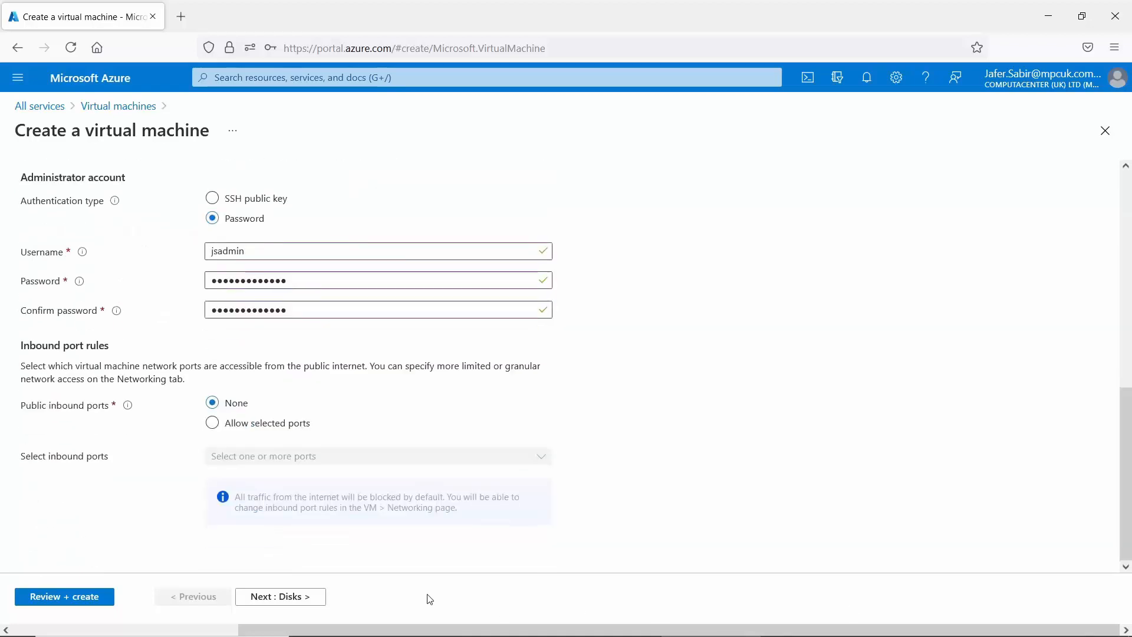
Advance the wizard to the Disks tab and show the OS disk type options.
{"action": "left_click", "coordinate": [285, 601]}
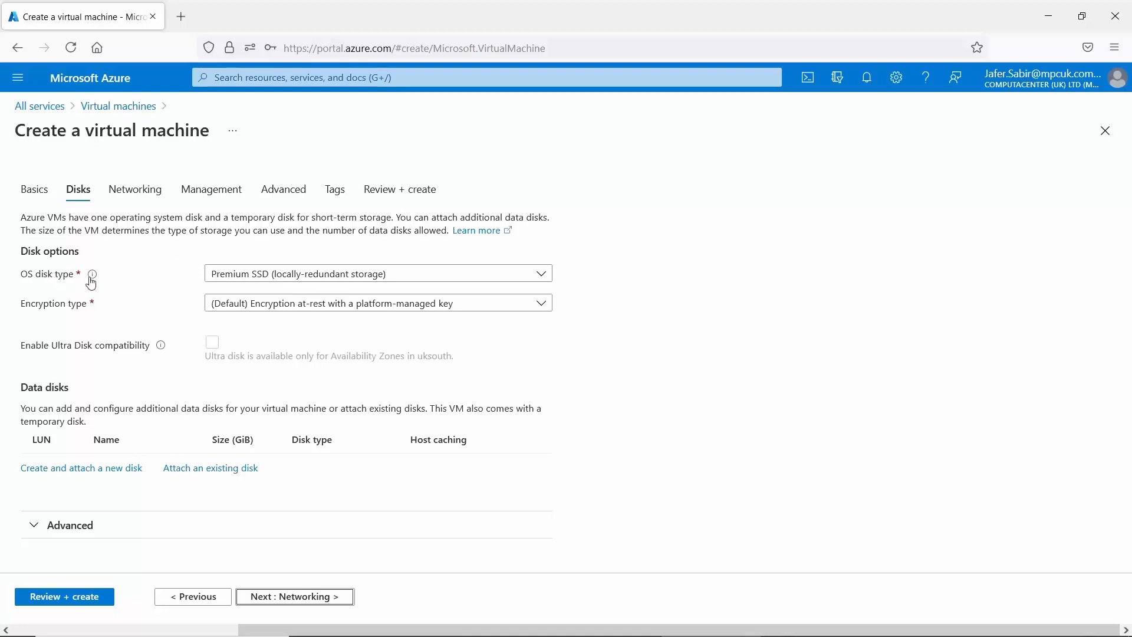
{"action": "mouse_move", "coordinate": [93, 280]}
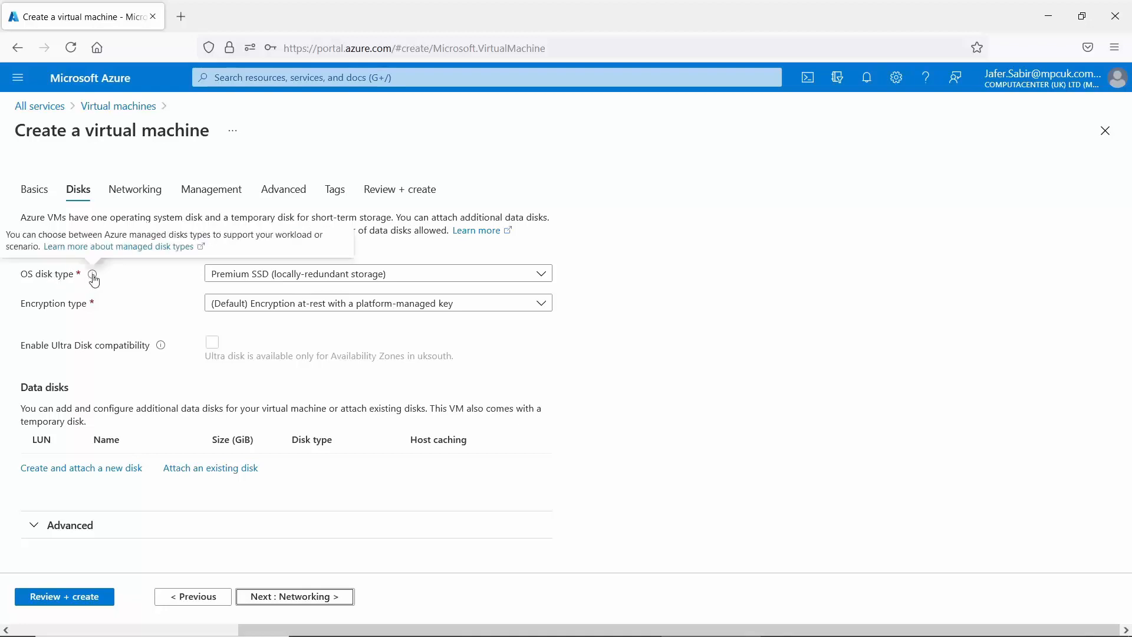
{"action": "left_click", "coordinate": [547, 281]}
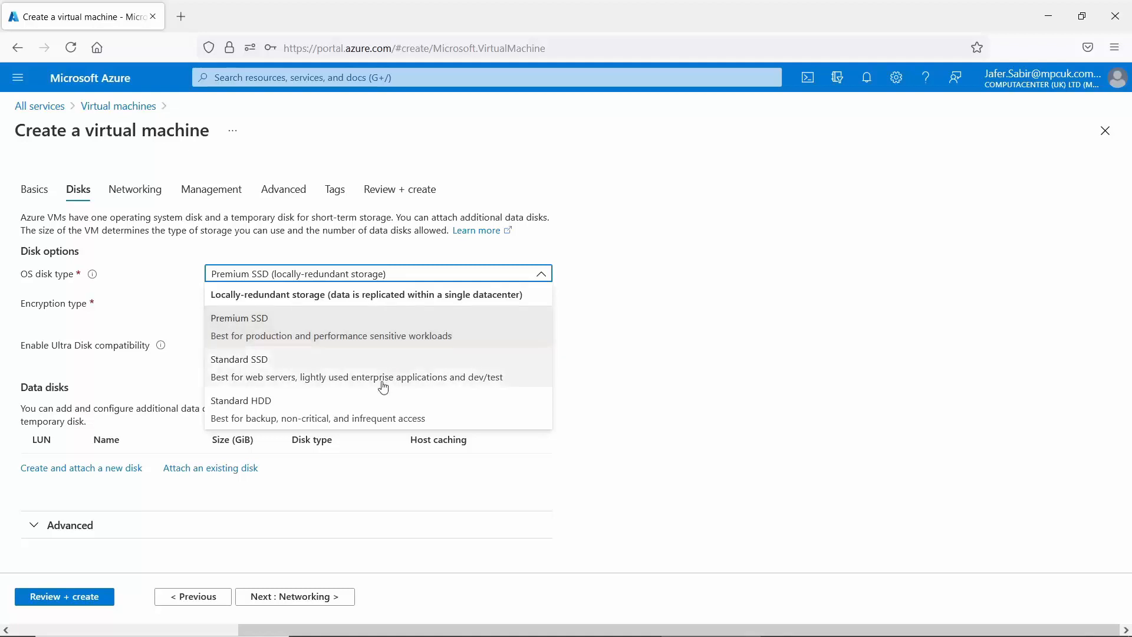
Set OS disk type to Standard HDD and keep platform-managed key encryption.
{"action": "left_click", "coordinate": [337, 418]}
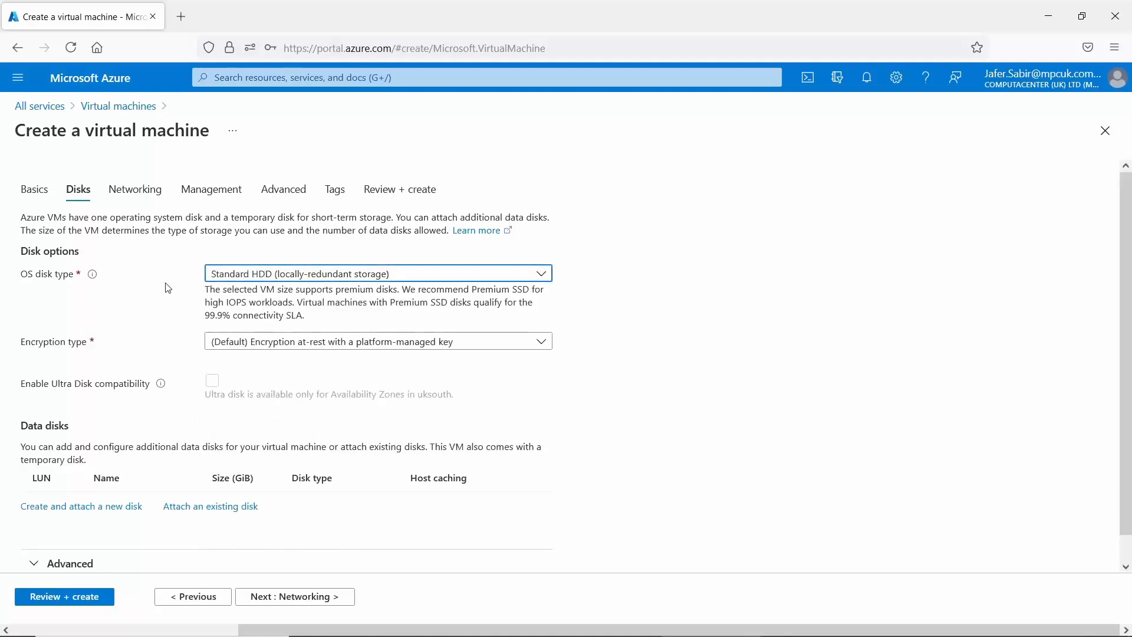
{"action": "mouse_move", "coordinate": [92, 275]}
{"action": "left_click", "coordinate": [542, 343]}
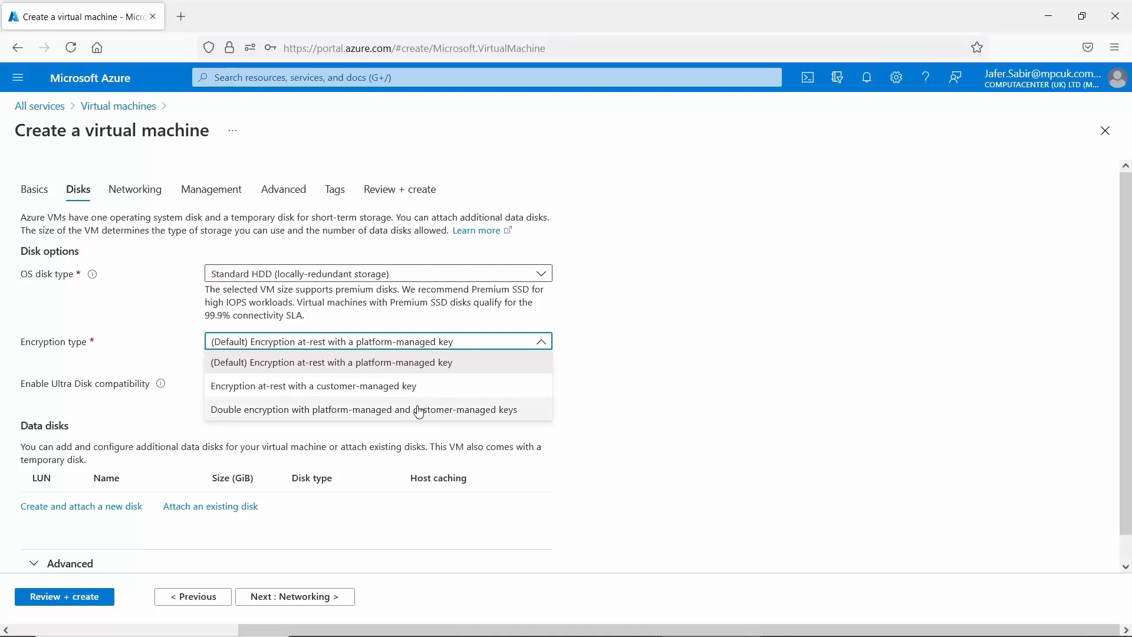
{"action": "left_click", "coordinate": [428, 368]}
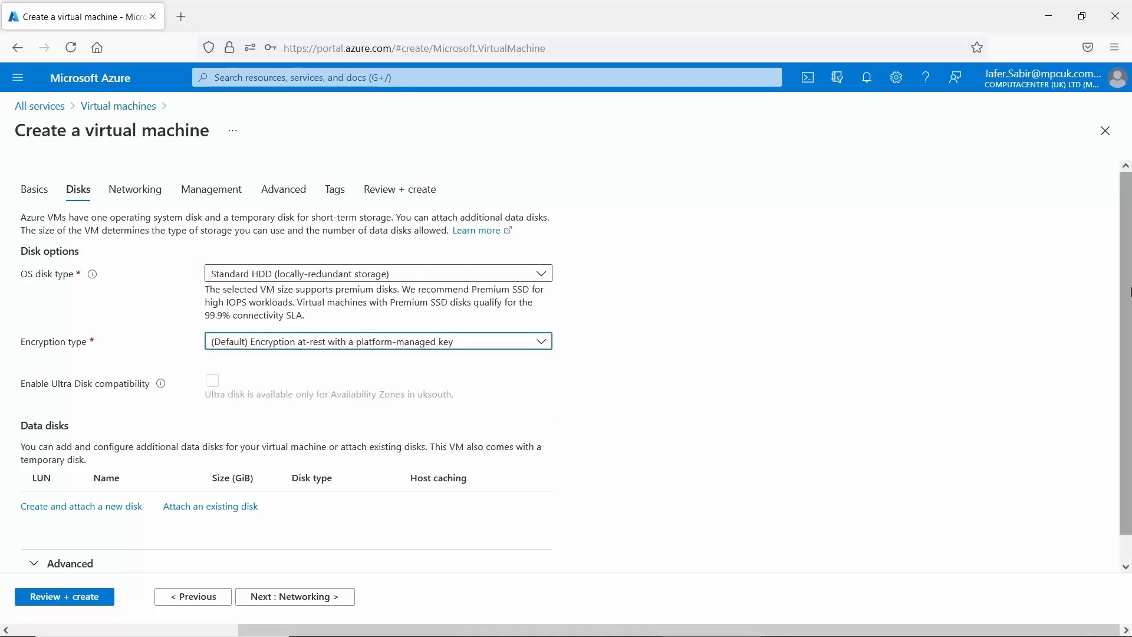
{"action": "left_click_drag", "start_coordinate": [1131, 293], "coordinate": [1131, 381]}
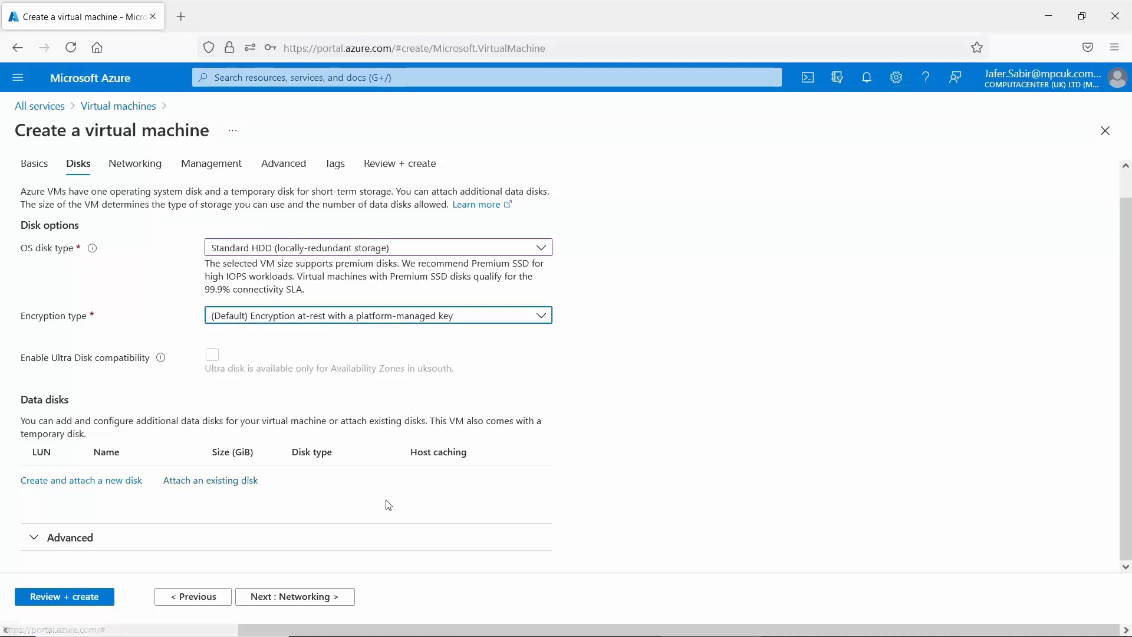
Expand the Advanced disk options, confirming managed disks are used and ephemeral OS disk is unavailable.
{"action": "left_click", "coordinate": [33, 538]}
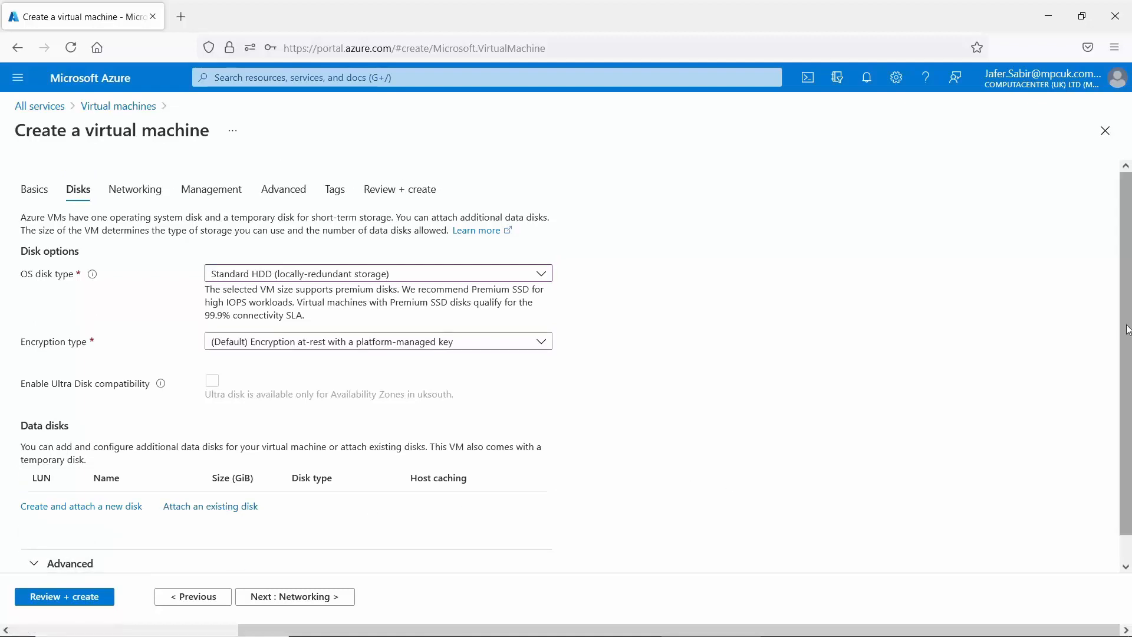
{"action": "left_click_drag", "start_coordinate": [1127, 355], "coordinate": [1126, 386]}
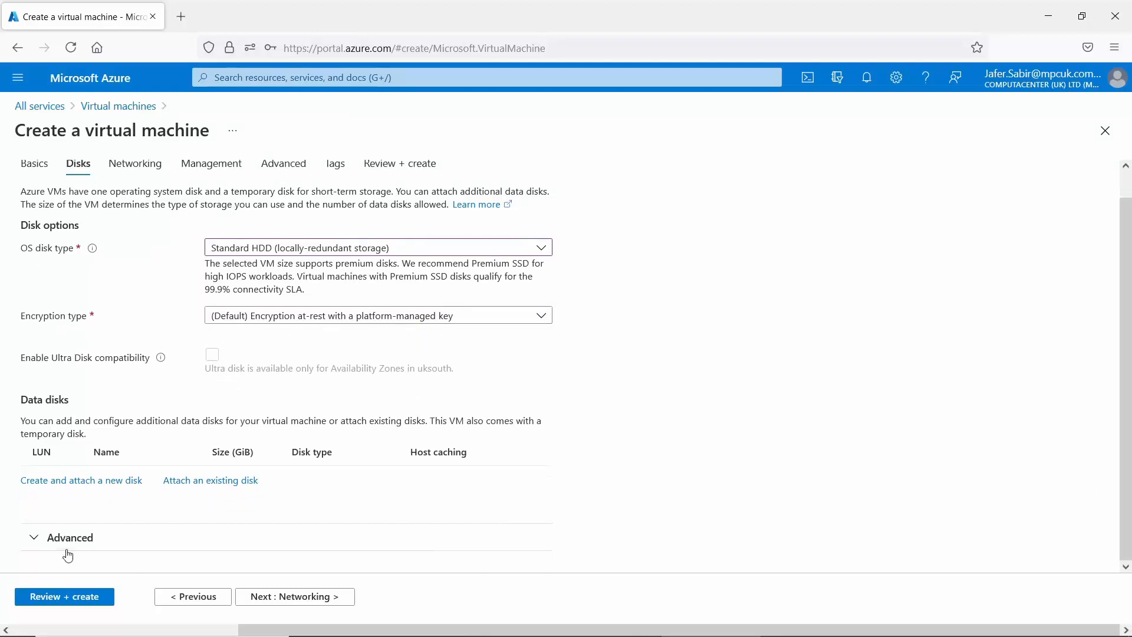
{"action": "left_click", "coordinate": [33, 538]}
{"action": "scroll", "coordinate": [589, 451], "scroll_direction": "down", "scroll_amount": 2}
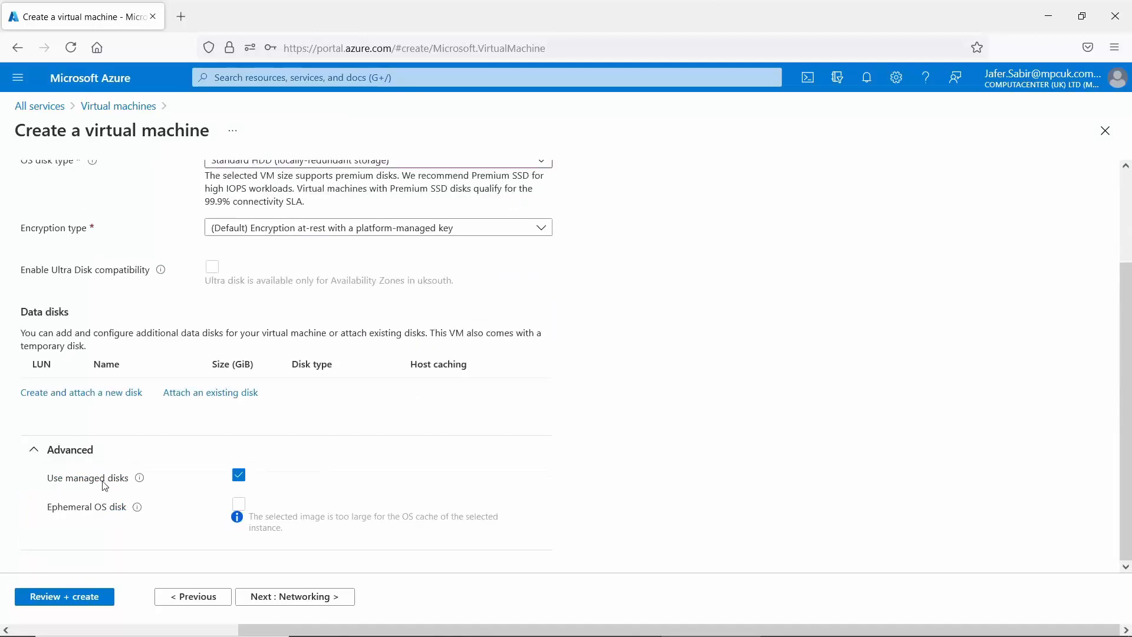
{"action": "mouse_move", "coordinate": [141, 486]}
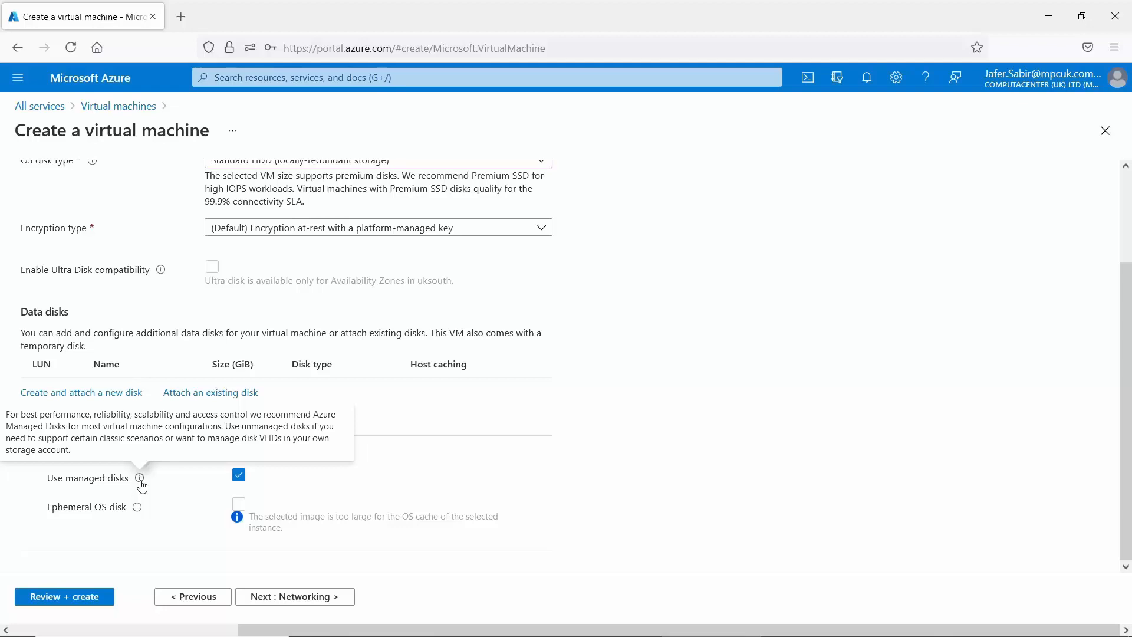
Advance to Networking, which proposes New-RG-vnet, subnet 10.1.0.0/24 and public IP Ansible-Ubuntu-ip.
{"action": "left_click", "coordinate": [300, 598]}
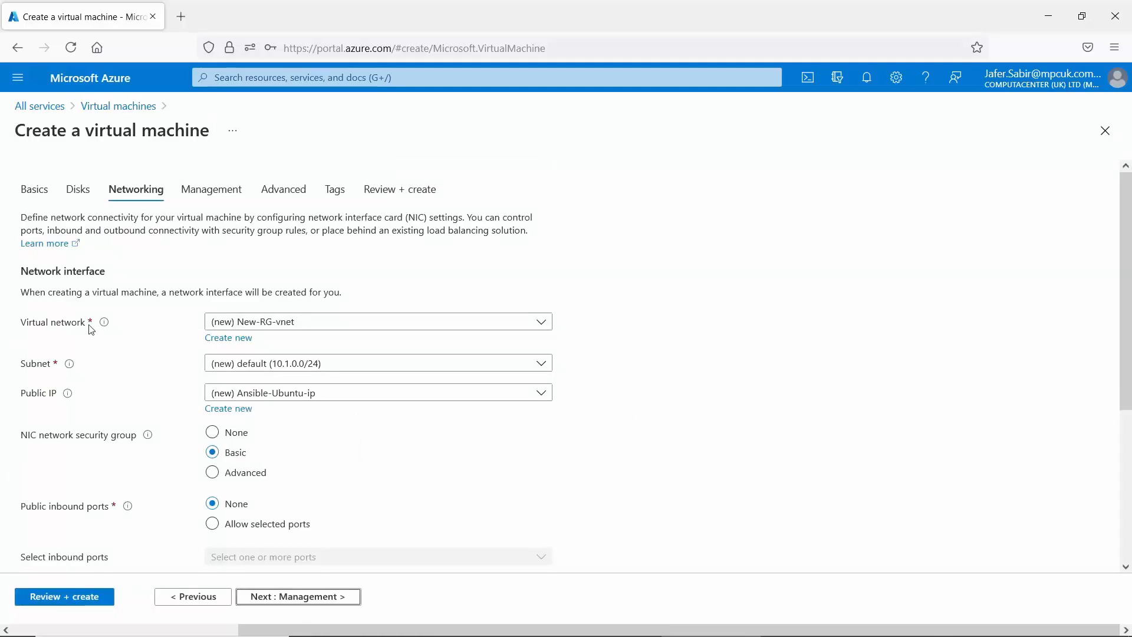
{"action": "mouse_move", "coordinate": [107, 328]}
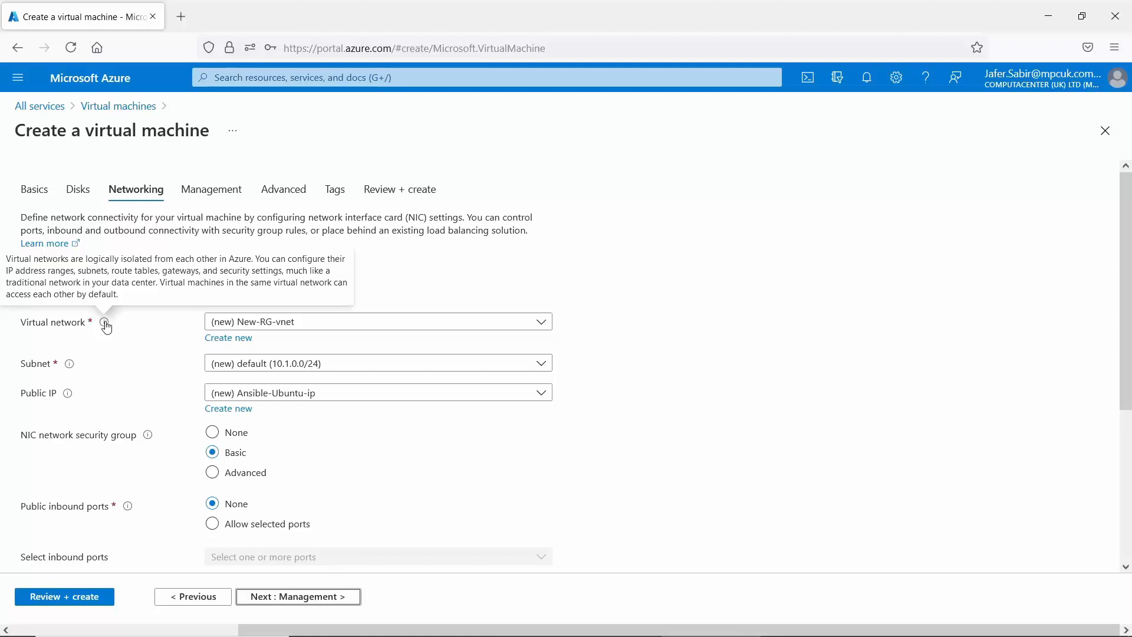
Create a new virtual network named Ubuntu-vnet for the VM.
{"action": "left_click", "coordinate": [232, 339]}
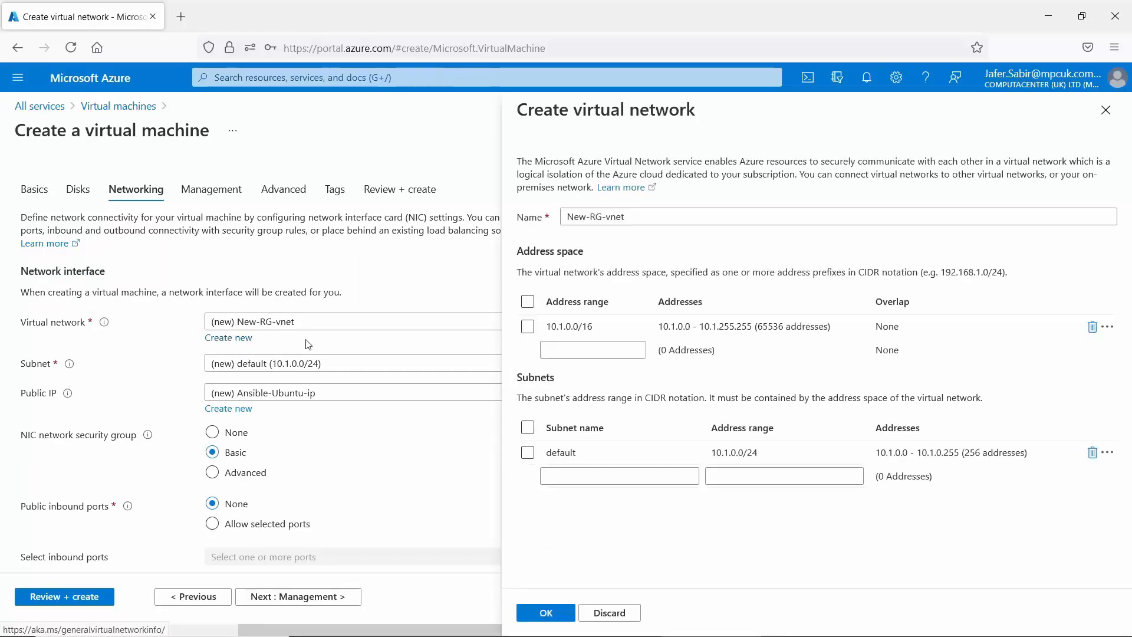
{"action": "triple_click", "coordinate": [640, 220]}
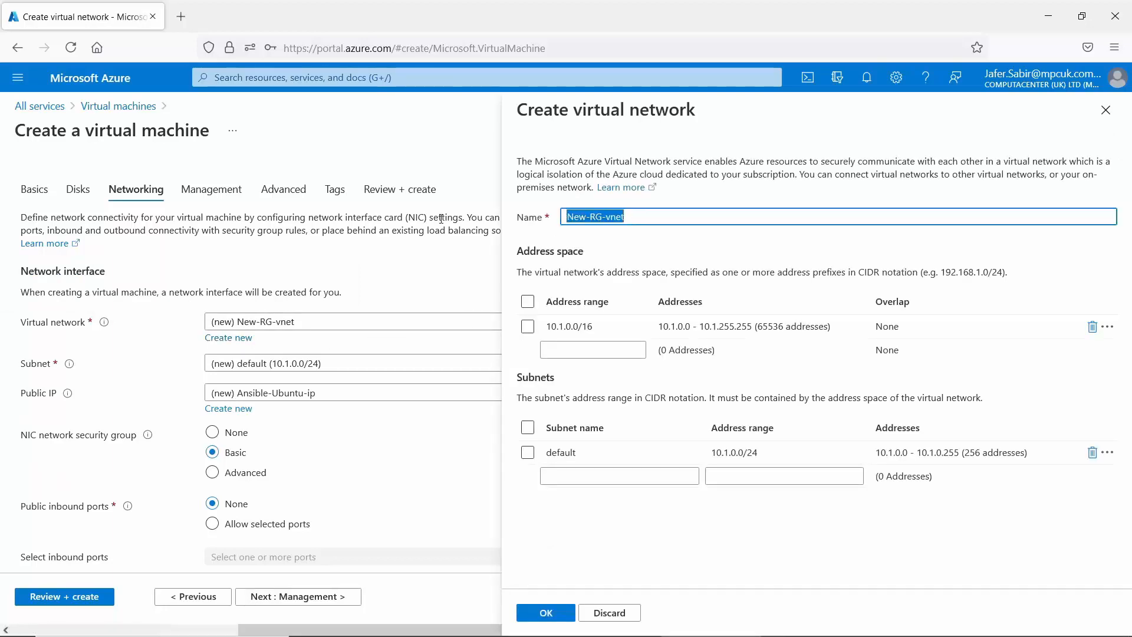
{"action": "type", "text": "Ubuntu"}
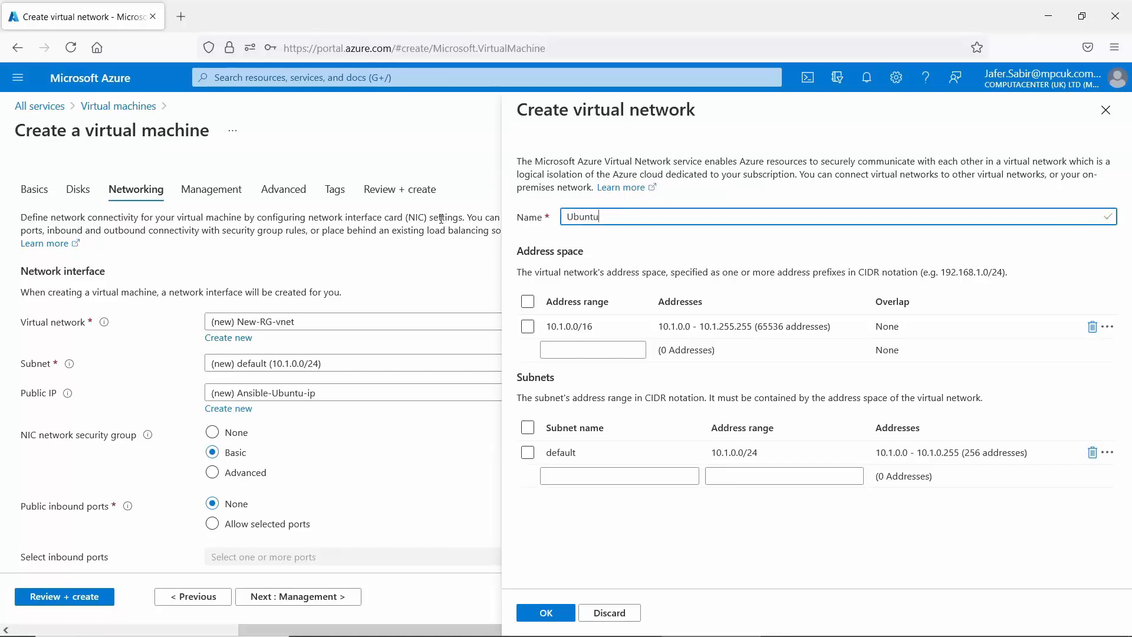
{"action": "type", "text": "-vnet"}
{"action": "left_click", "coordinate": [558, 614]}
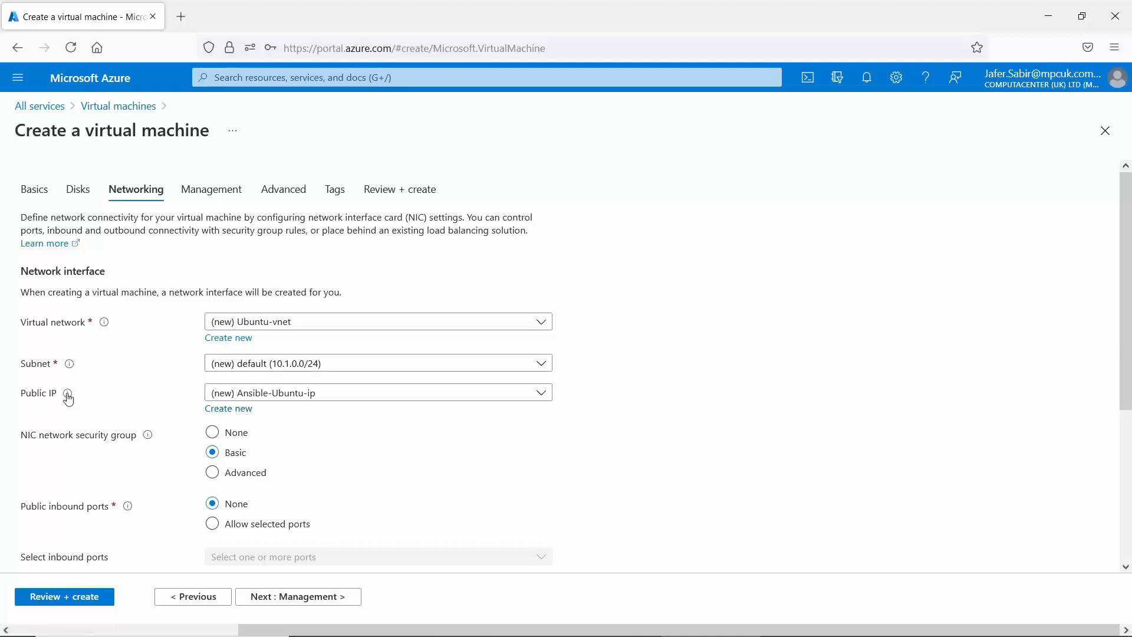
{"action": "mouse_move", "coordinate": [69, 398]}
{"action": "mouse_move", "coordinate": [149, 438]}
{"action": "mouse_move", "coordinate": [128, 510]}
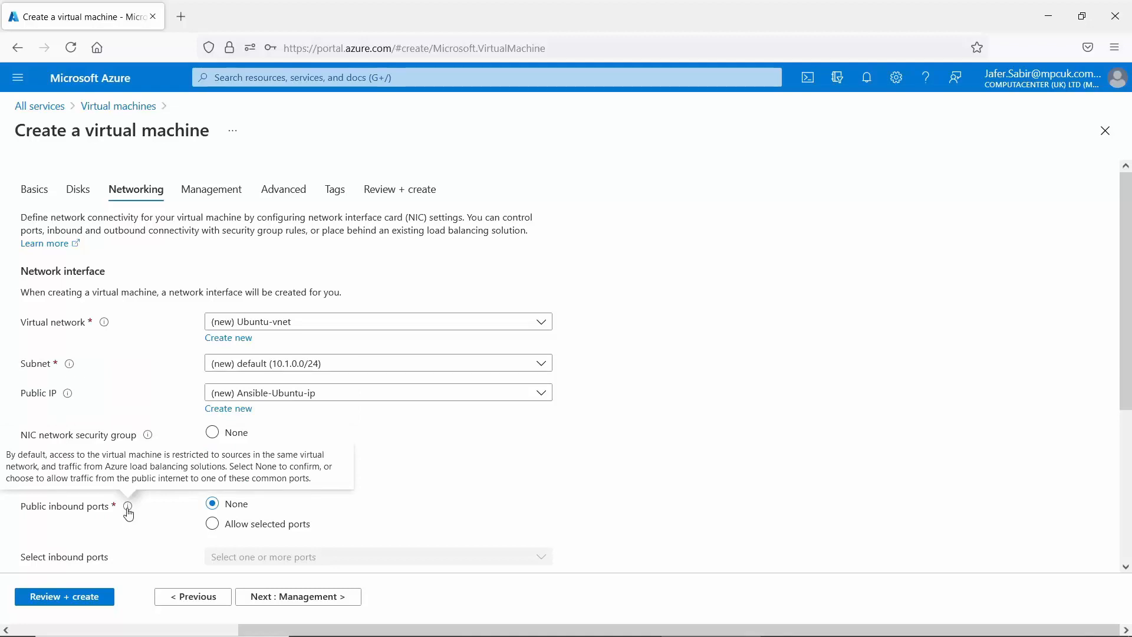
{"action": "left_click", "coordinate": [214, 526]}
{"action": "left_click", "coordinate": [213, 506]}
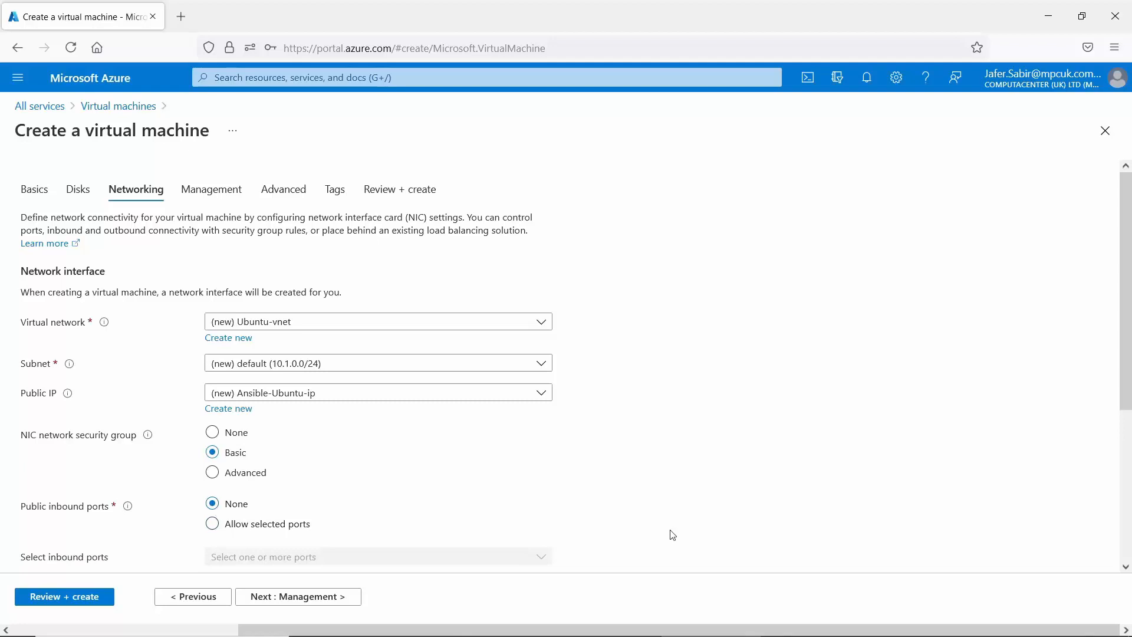
{"action": "scroll", "coordinate": [673, 535], "scroll_direction": "down", "scroll_amount": 4}
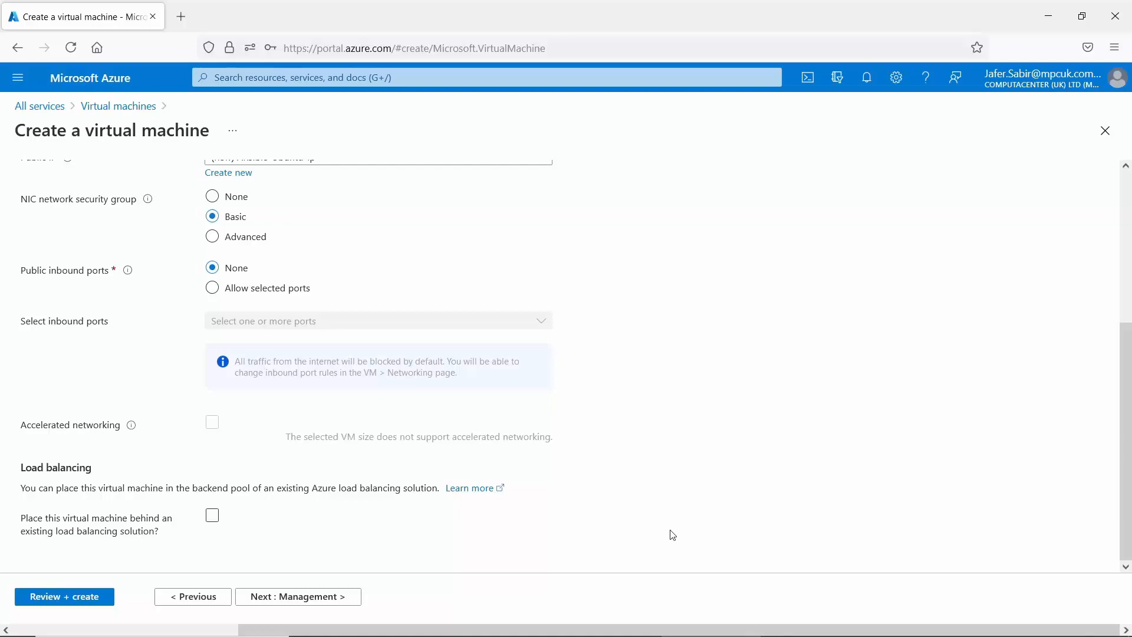
Advance to Management and review auto-shutdown at 7:00:00 PM UTC with backup off.
{"action": "left_click", "coordinate": [305, 597]}
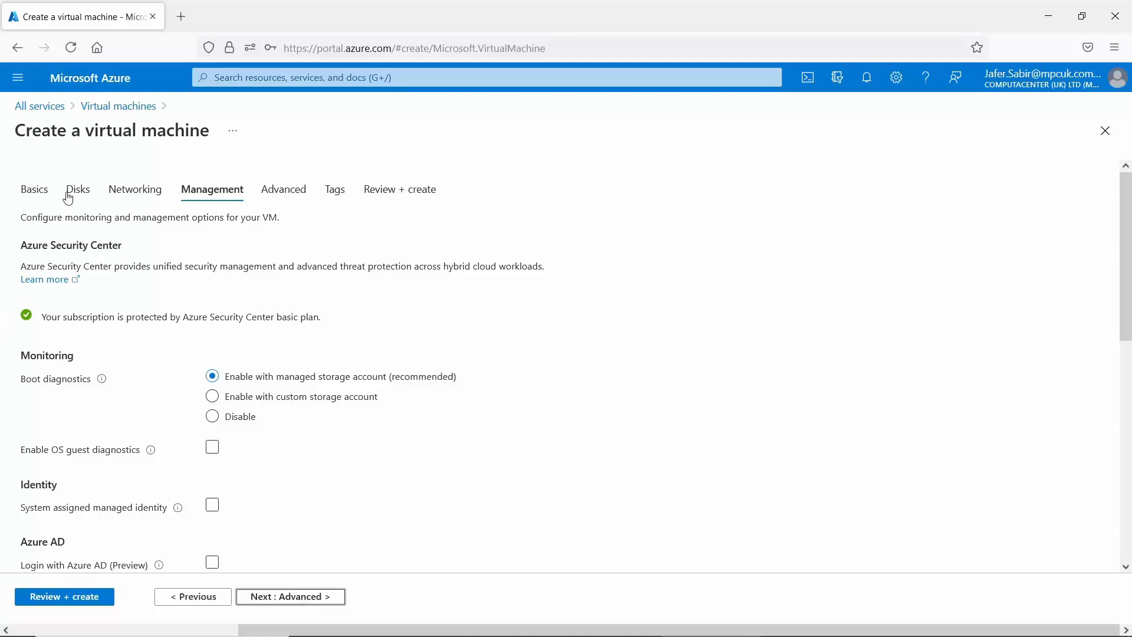
{"action": "left_click_drag", "start_coordinate": [21, 245], "coordinate": [137, 255]}
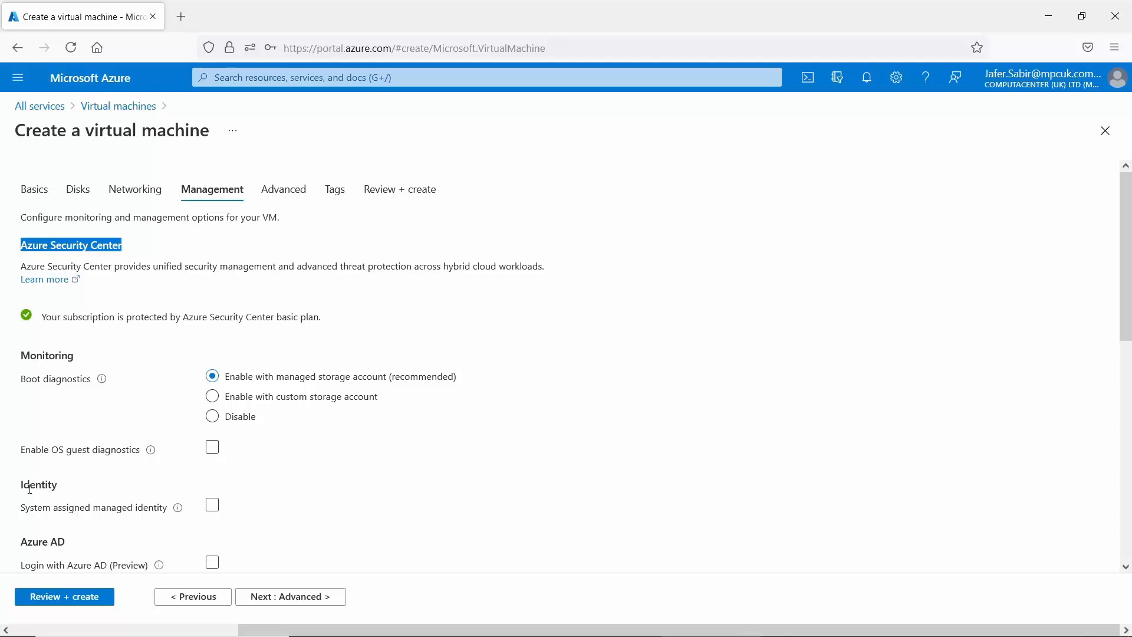
{"action": "scroll", "coordinate": [30, 489], "scroll_direction": "down", "scroll_amount": 10}
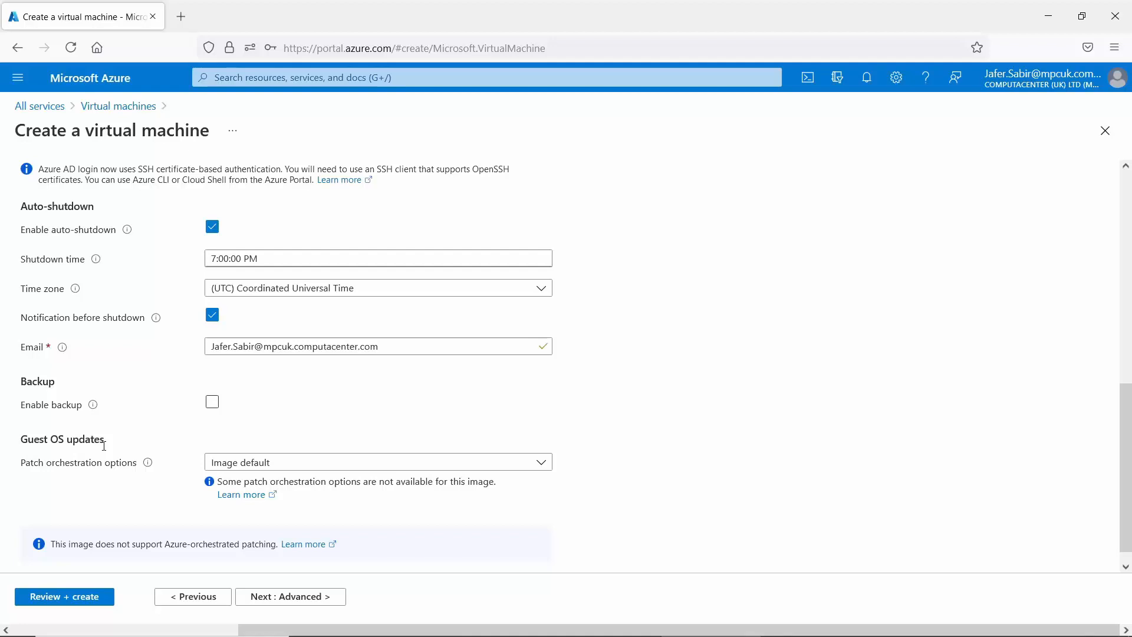
{"action": "scroll", "coordinate": [252, 551], "scroll_direction": "down", "scroll_amount": 1}
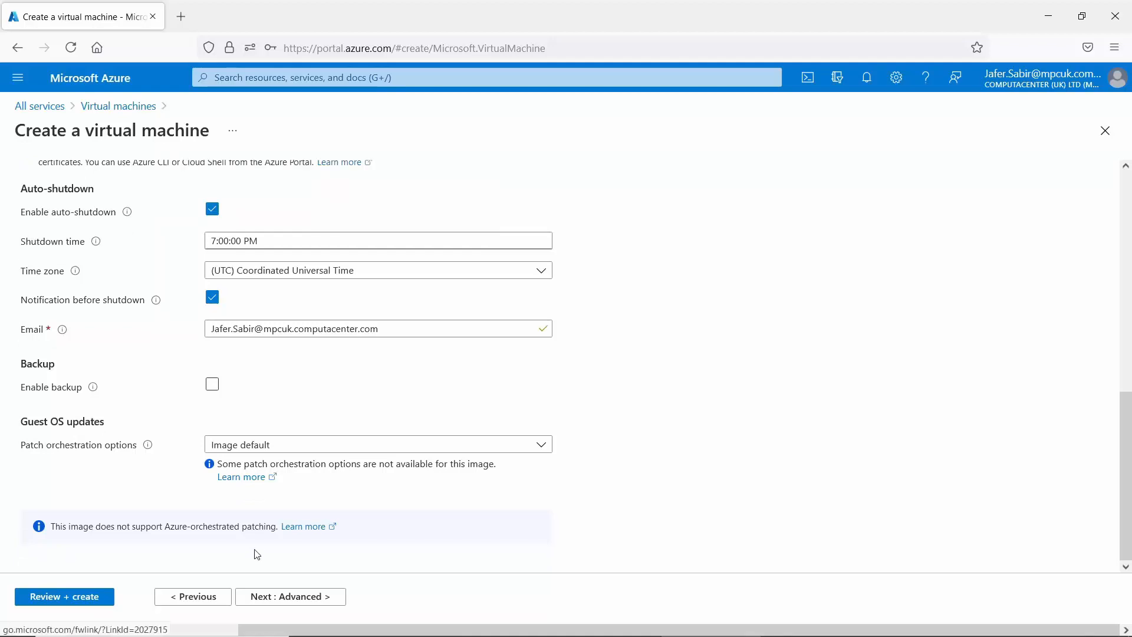
Advance to the Advanced tab and view its extensions and custom data options from the top.
{"action": "left_click", "coordinate": [298, 597]}
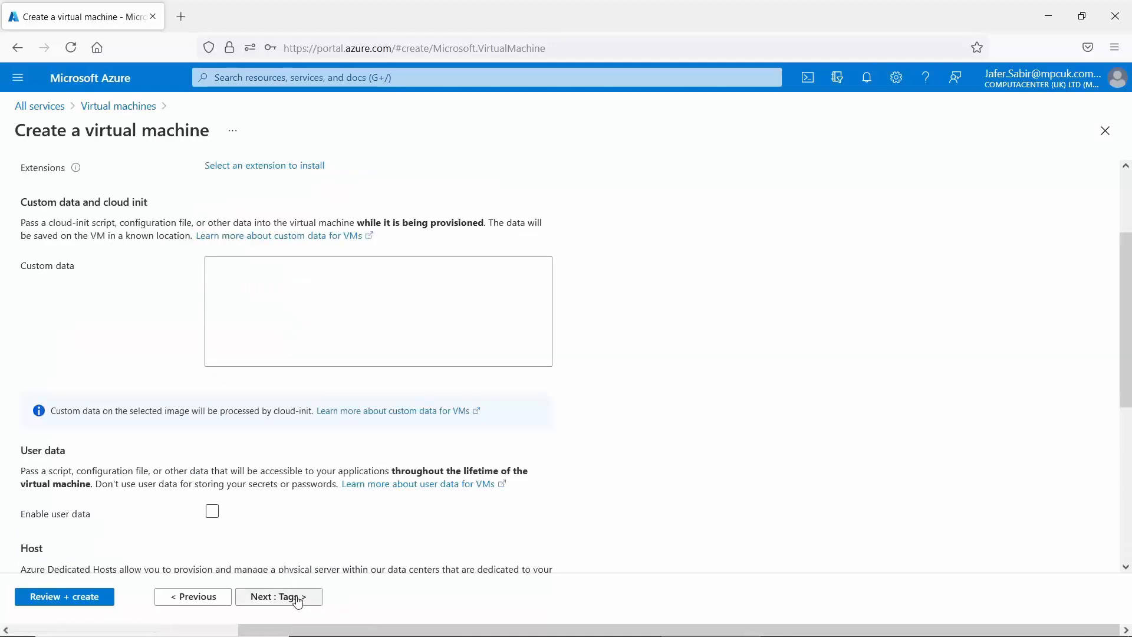
{"action": "left_click_drag", "start_coordinate": [1125, 306], "coordinate": [1124, 247]}
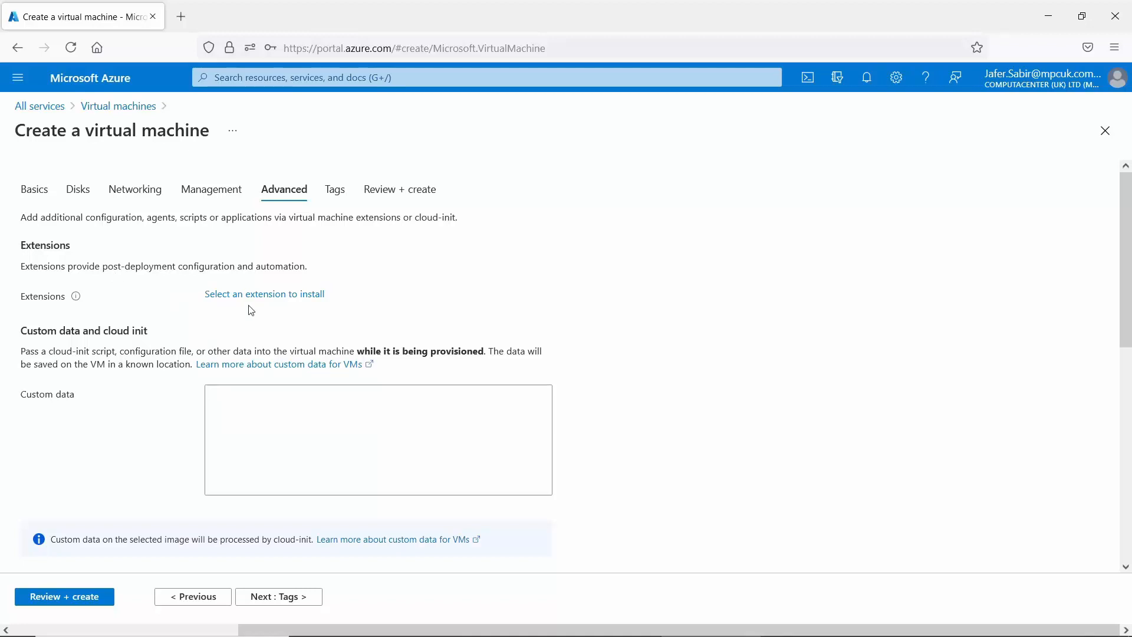
{"action": "left_click", "coordinate": [289, 298]}
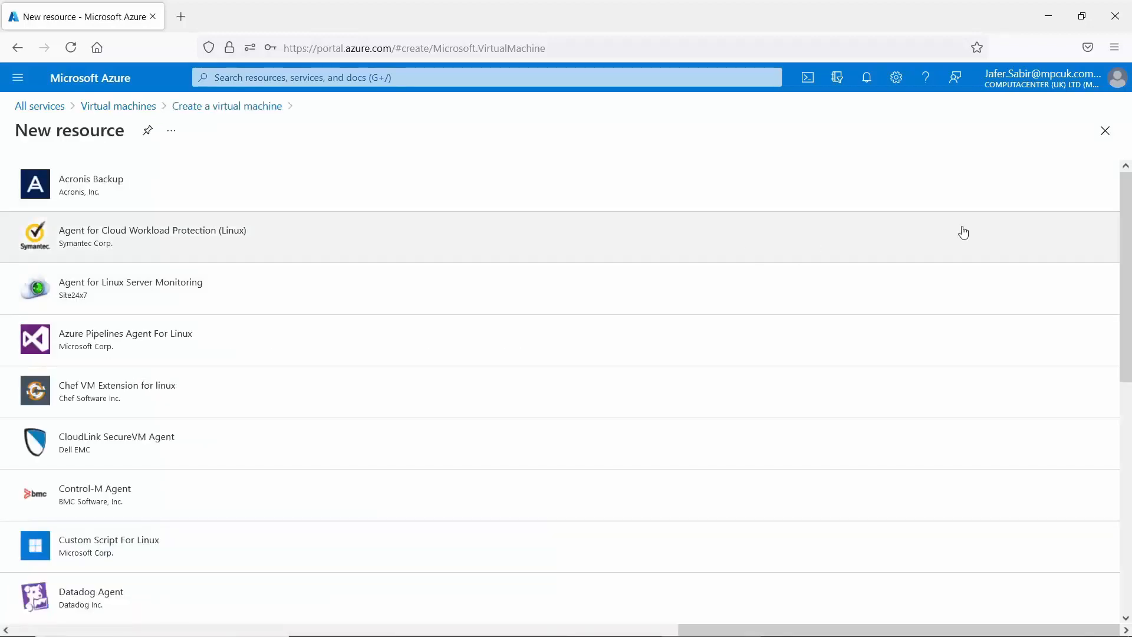
{"action": "left_click_drag", "start_coordinate": [1128, 234], "coordinate": [1128, 192]}
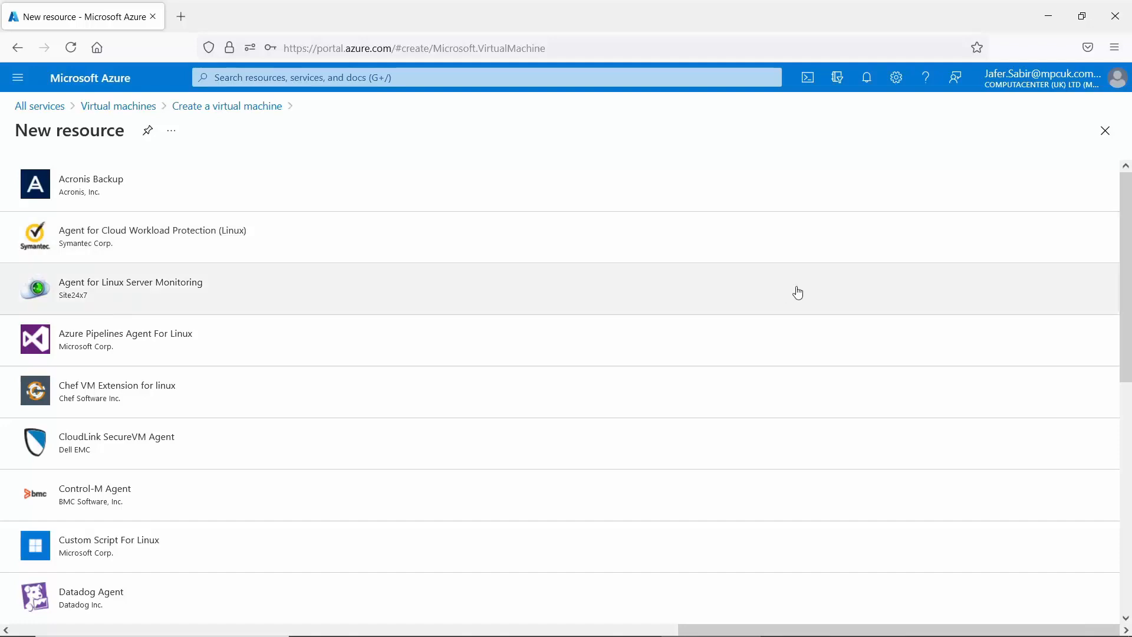
{"action": "left_click_drag", "start_coordinate": [1129, 334], "coordinate": [1128, 309]}
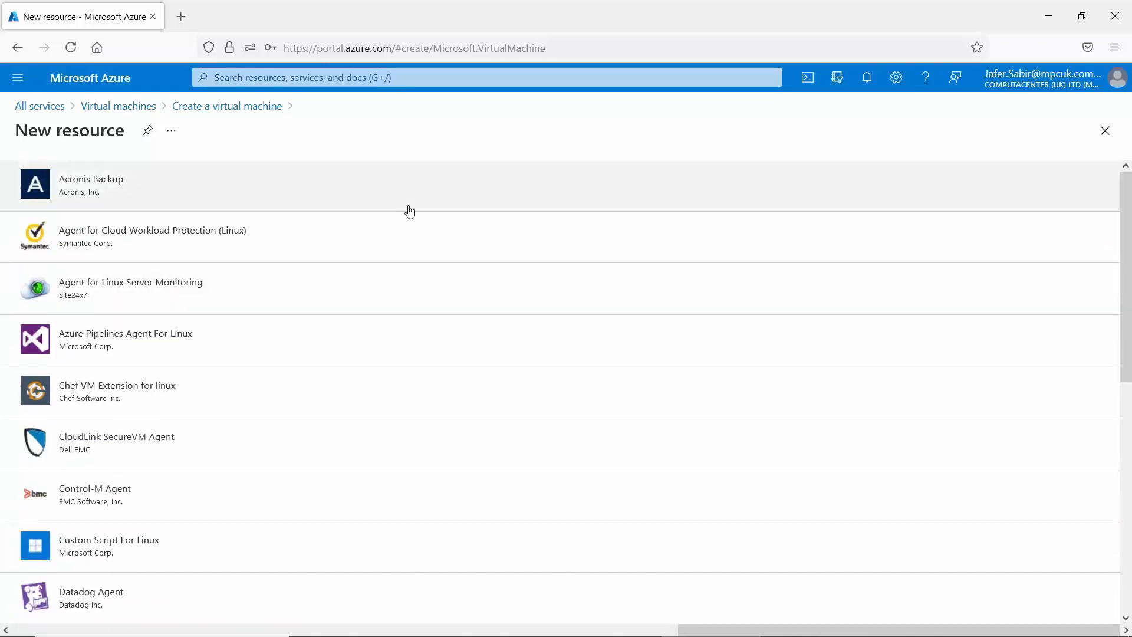
{"action": "left_click", "coordinate": [1105, 132]}
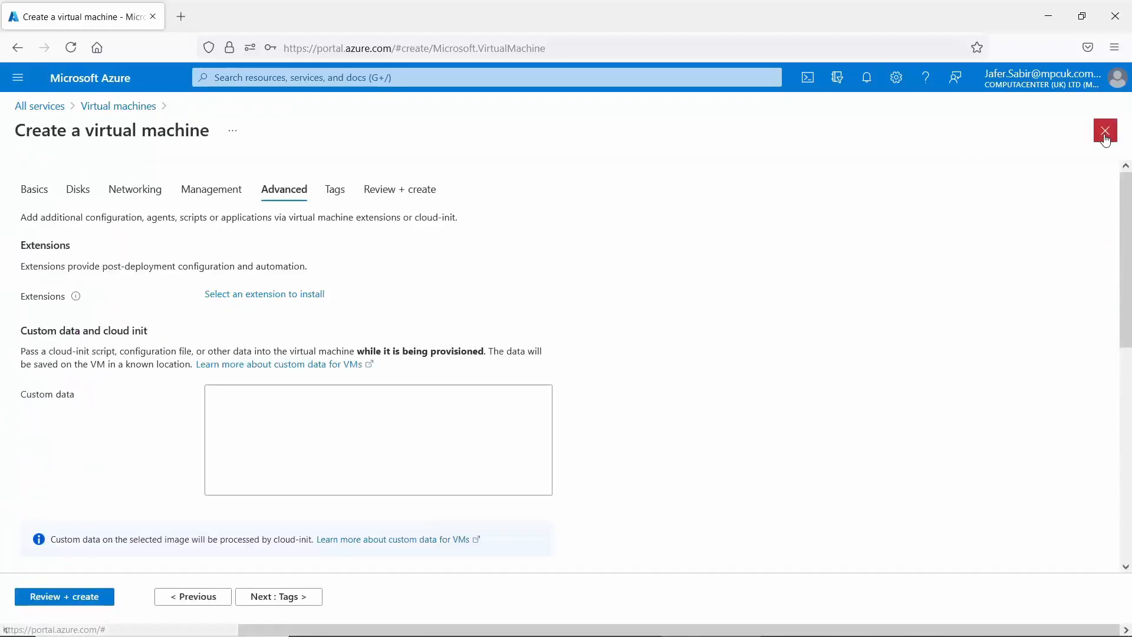
Leave the Custom data box empty and continue to the Tags step.
{"action": "left_click", "coordinate": [251, 404]}
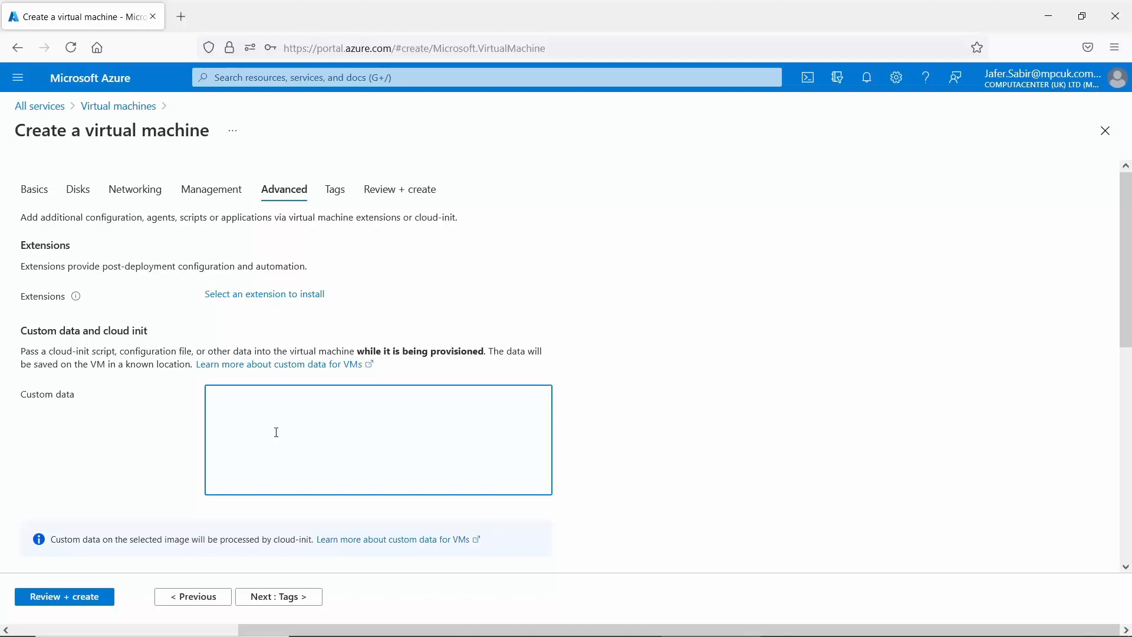
{"action": "left_click", "coordinate": [278, 598]}
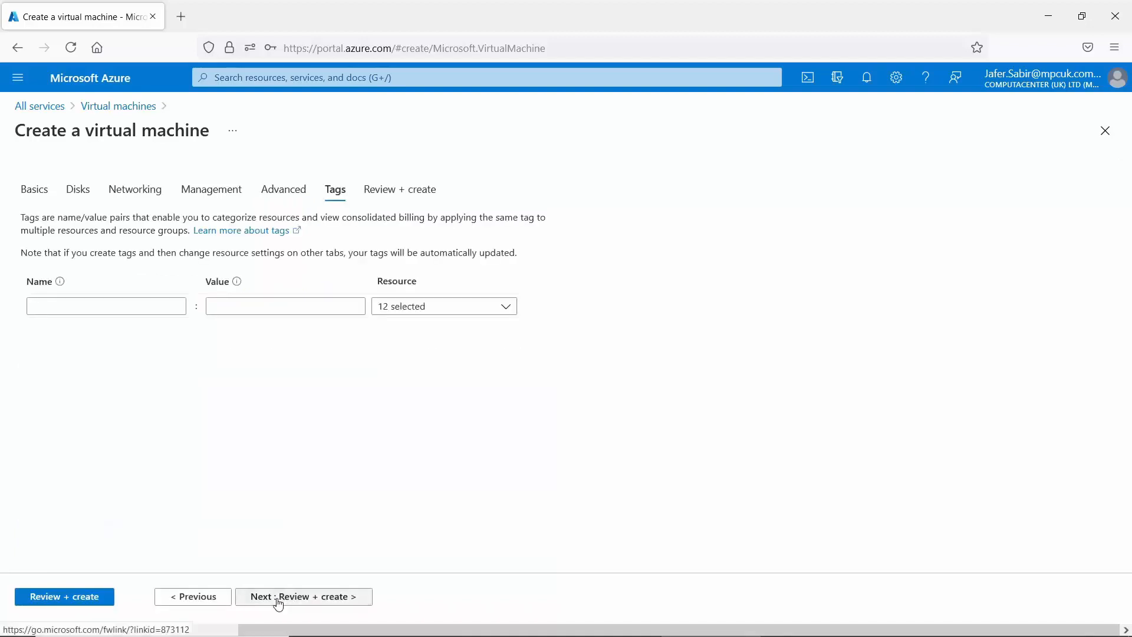
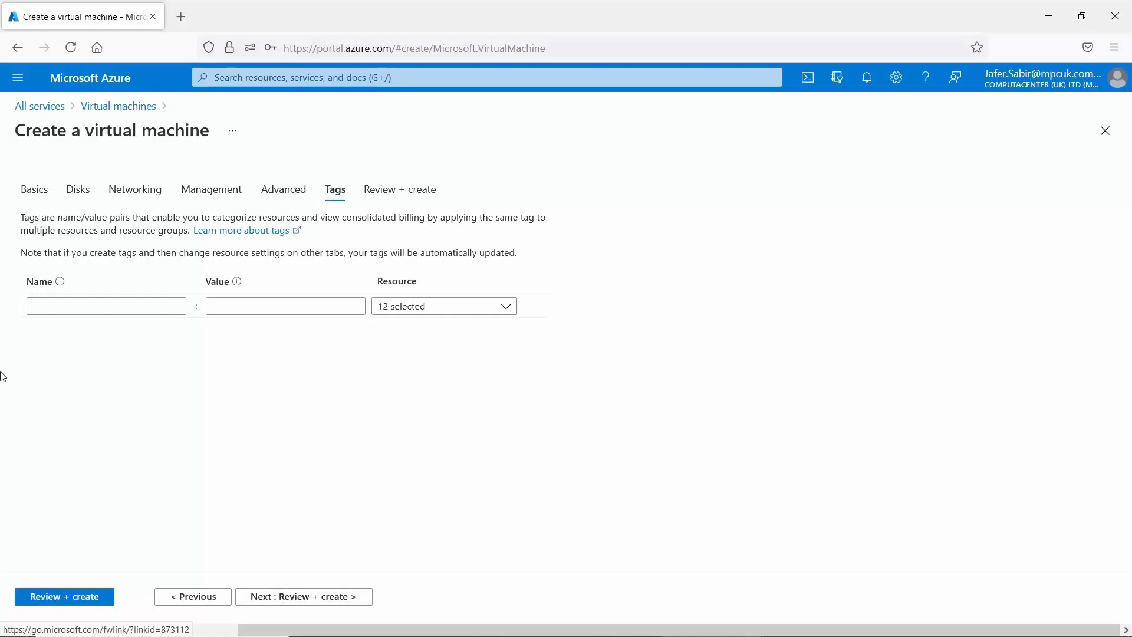
Add a tag with name OS and value Centos.
{"action": "left_click", "coordinate": [117, 311]}
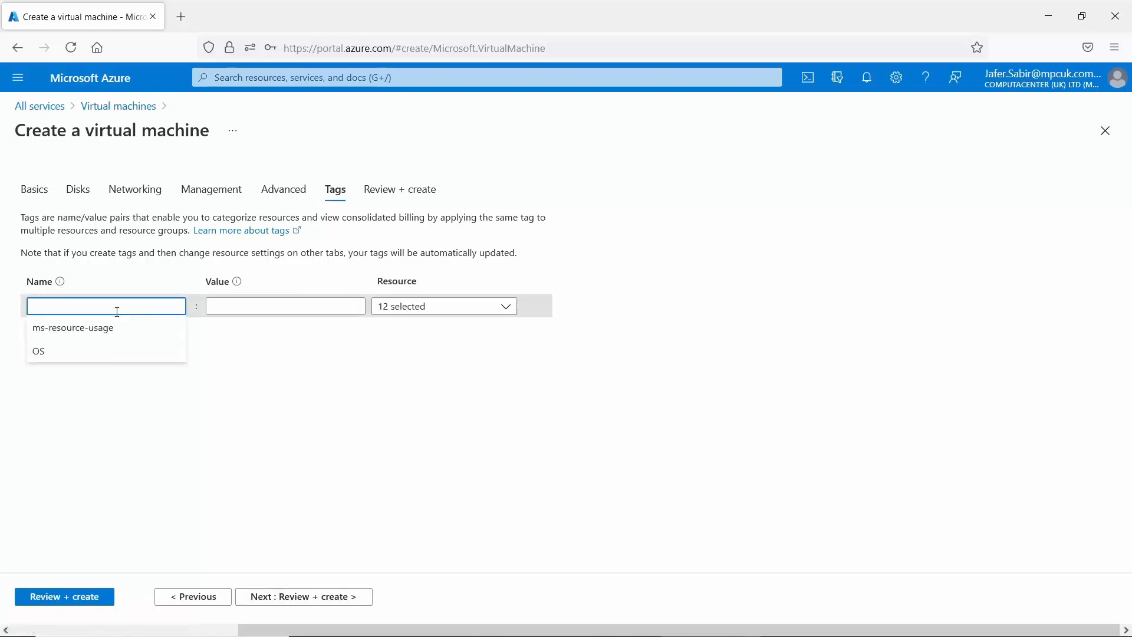
{"action": "type", "text": "OS"}
{"action": "left_click", "coordinate": [238, 305]}
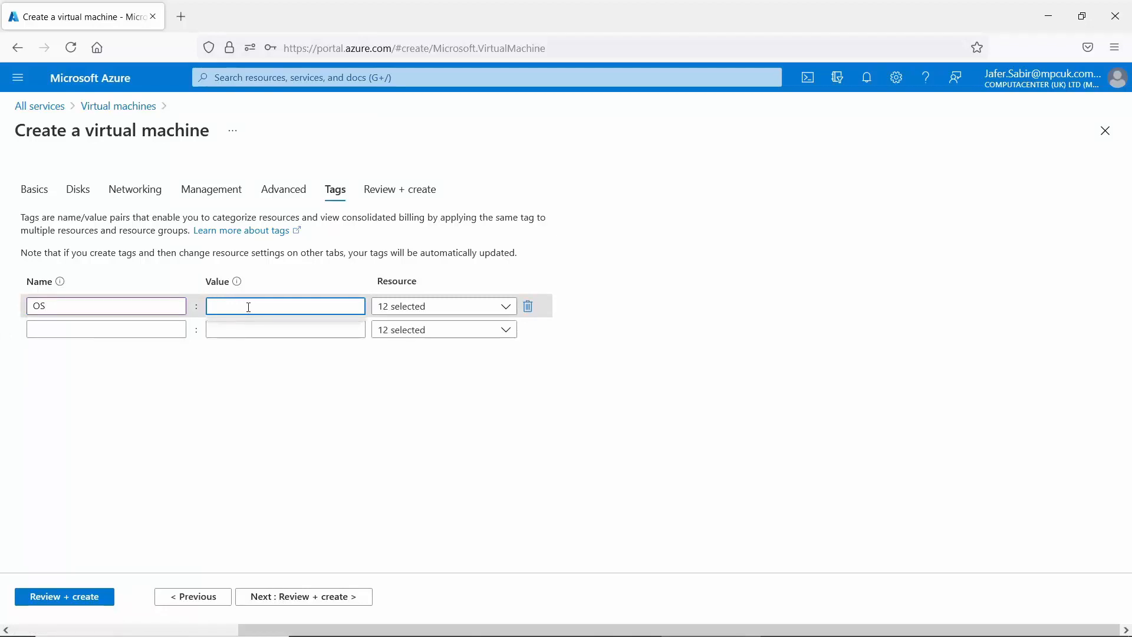
{"action": "type", "text": "Centos"}
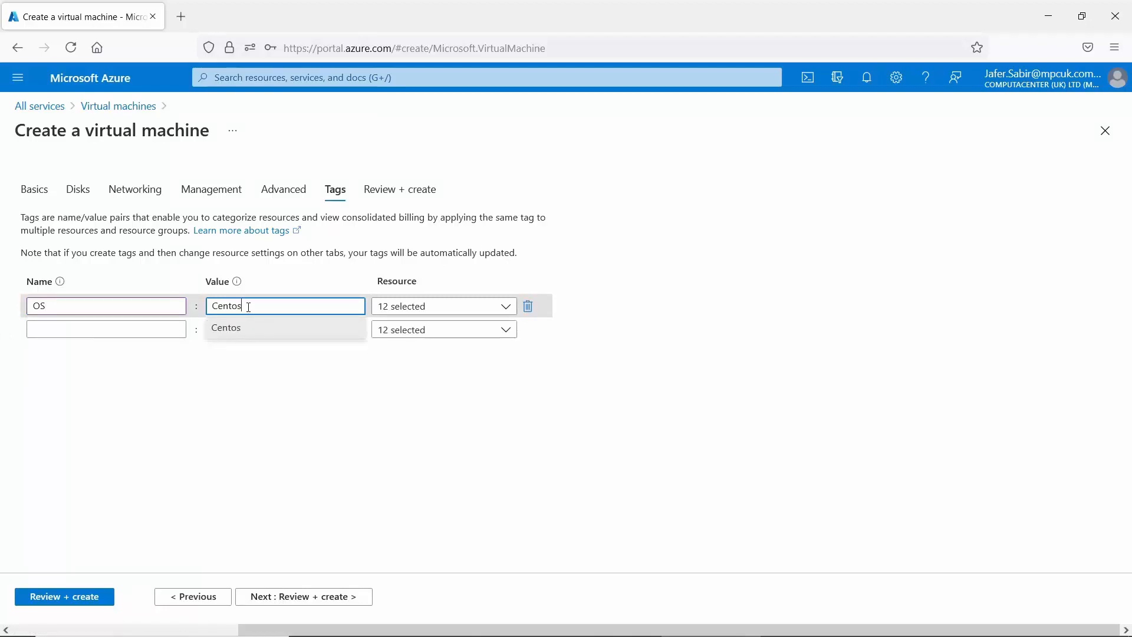
{"action": "left_click", "coordinate": [400, 433]}
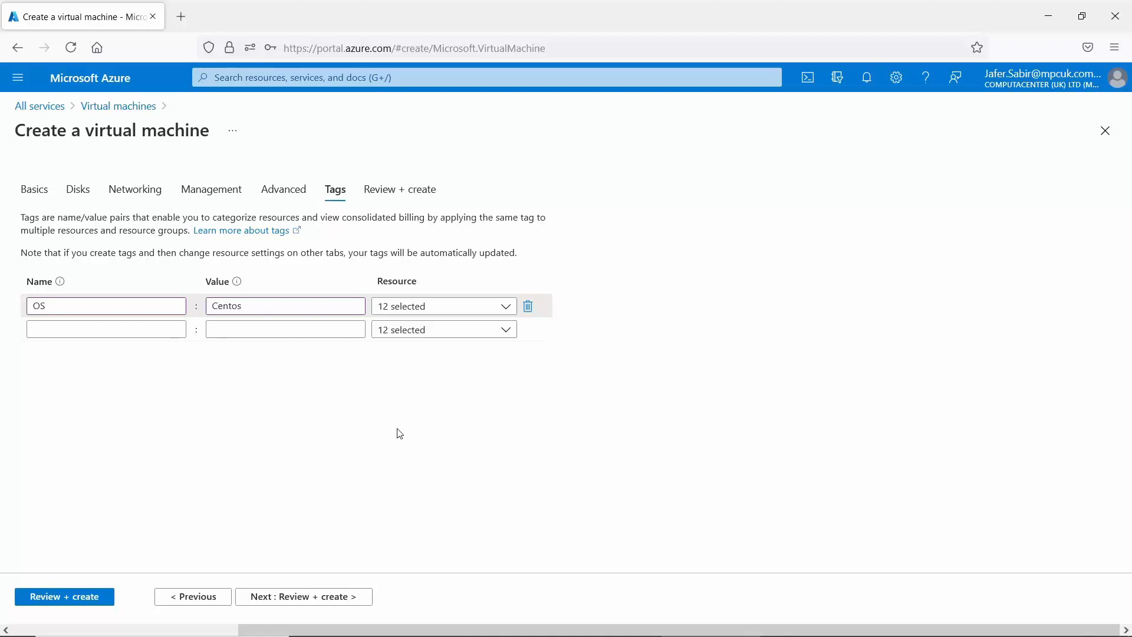
Change the OS tag value to Ubuntu and proceed to Review + create.
{"action": "left_click_drag", "start_coordinate": [265, 306], "coordinate": [189, 307]}
{"action": "type", "text": "Ubunu"}
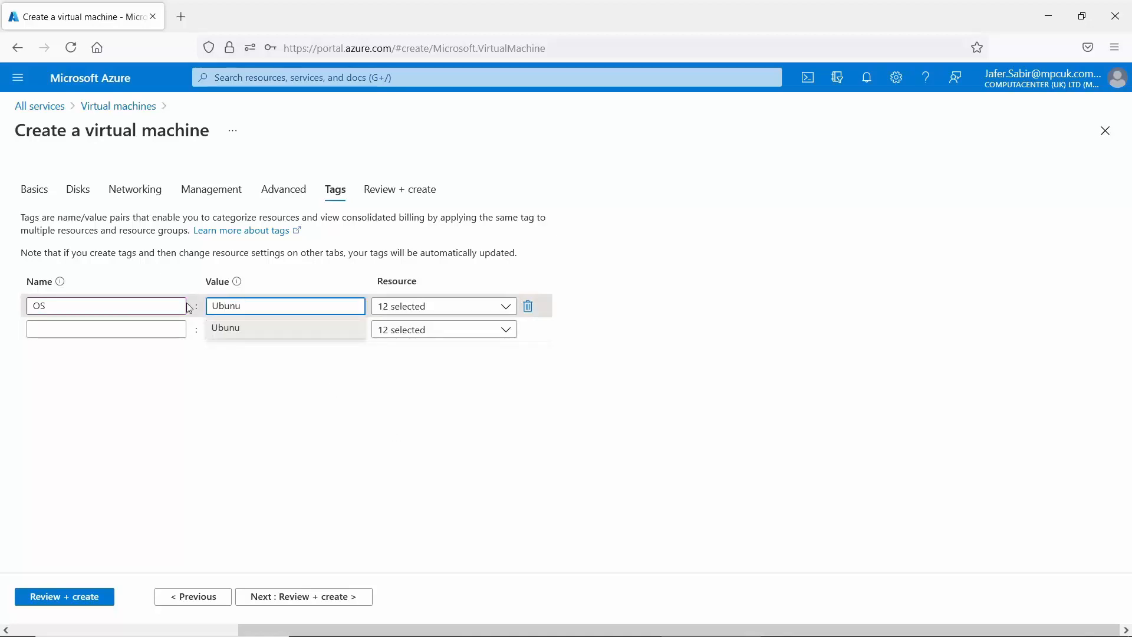
{"action": "type", "text": "tu"}
{"action": "left_click", "coordinate": [415, 424]}
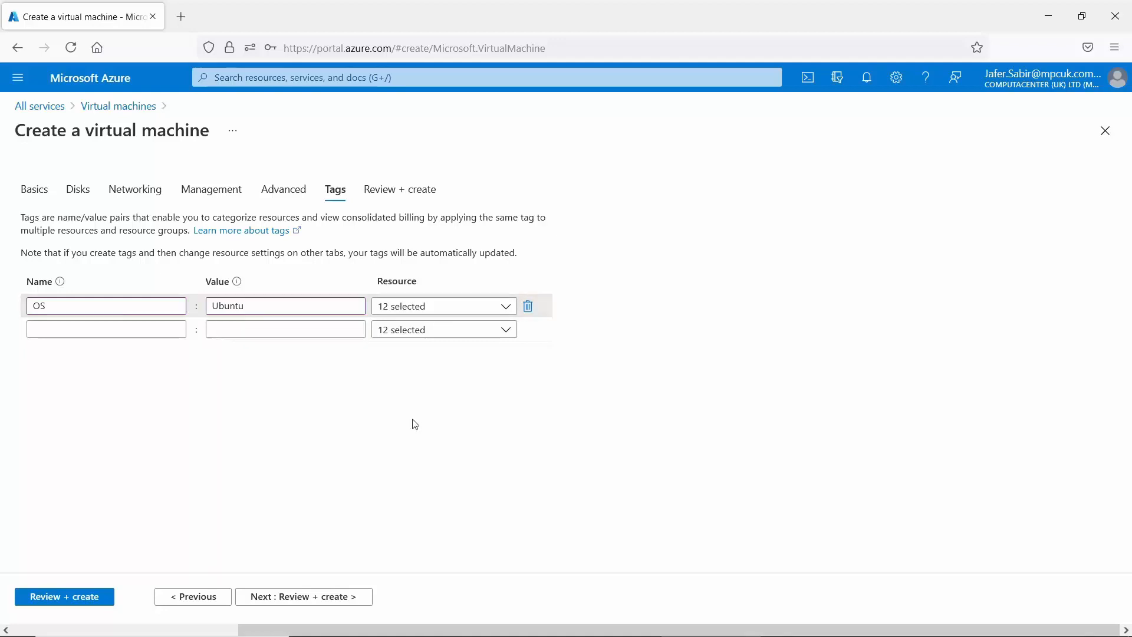
{"action": "left_click", "coordinate": [319, 596]}
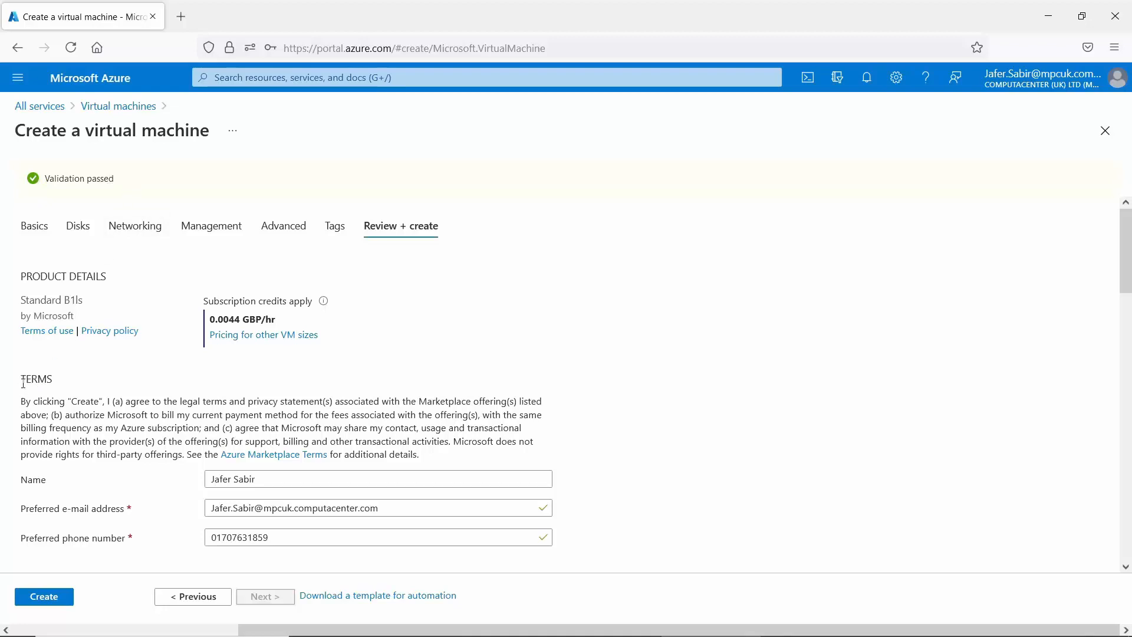
Scroll through the Ansible-Ubuntu review summary and create the Standard B1ls VM.
{"action": "scroll", "coordinate": [23, 383], "scroll_direction": "down", "scroll_amount": 3}
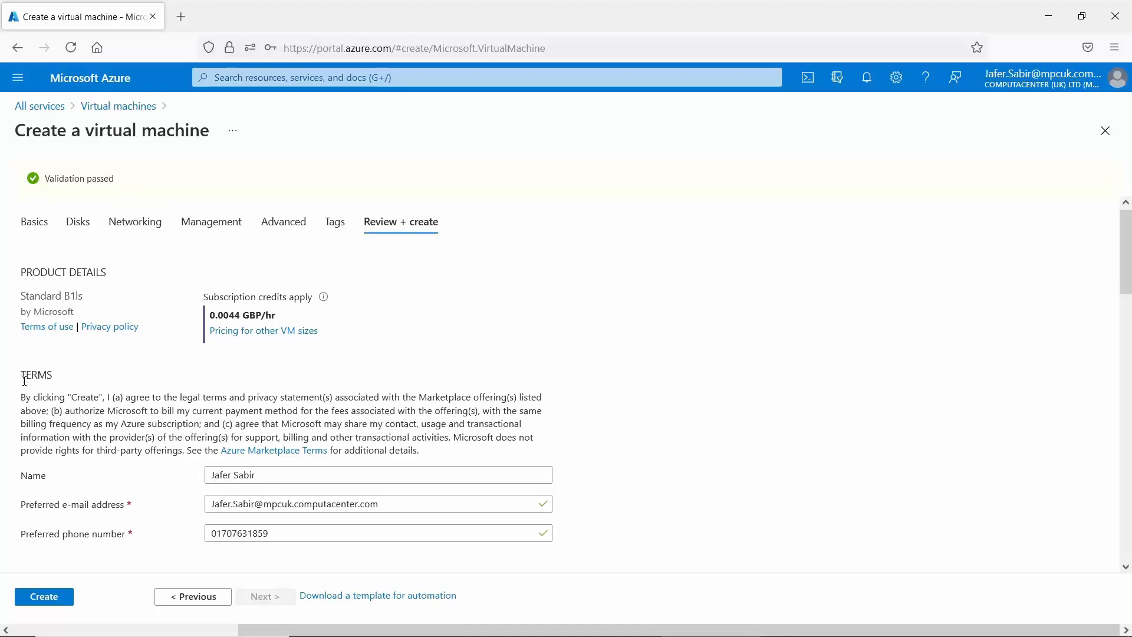
{"action": "scroll", "coordinate": [25, 386], "scroll_direction": "down", "scroll_amount": 10}
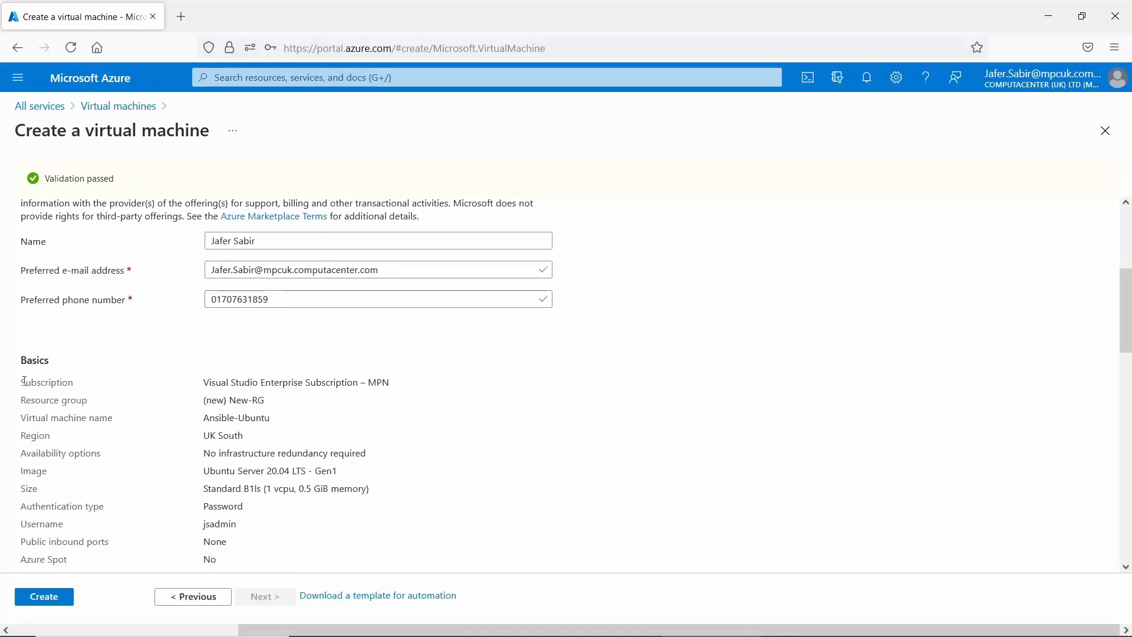
{"action": "left_click", "coordinate": [42, 598]}
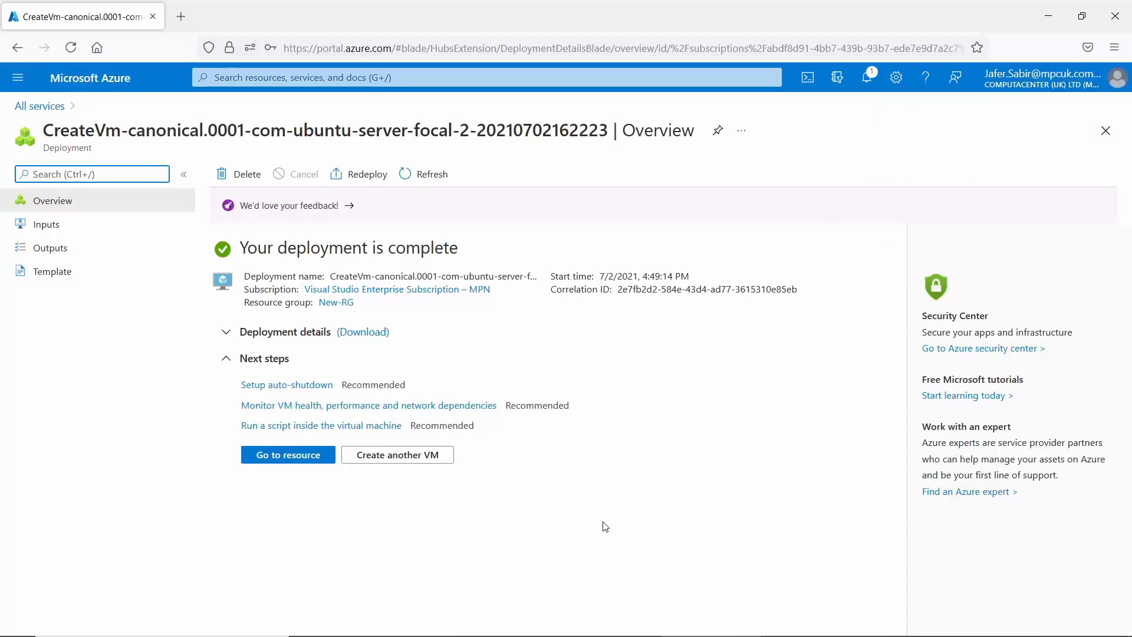
Go to the deployed Ansible-Ubuntu resource once deployment completes.
{"action": "left_click", "coordinate": [285, 466]}
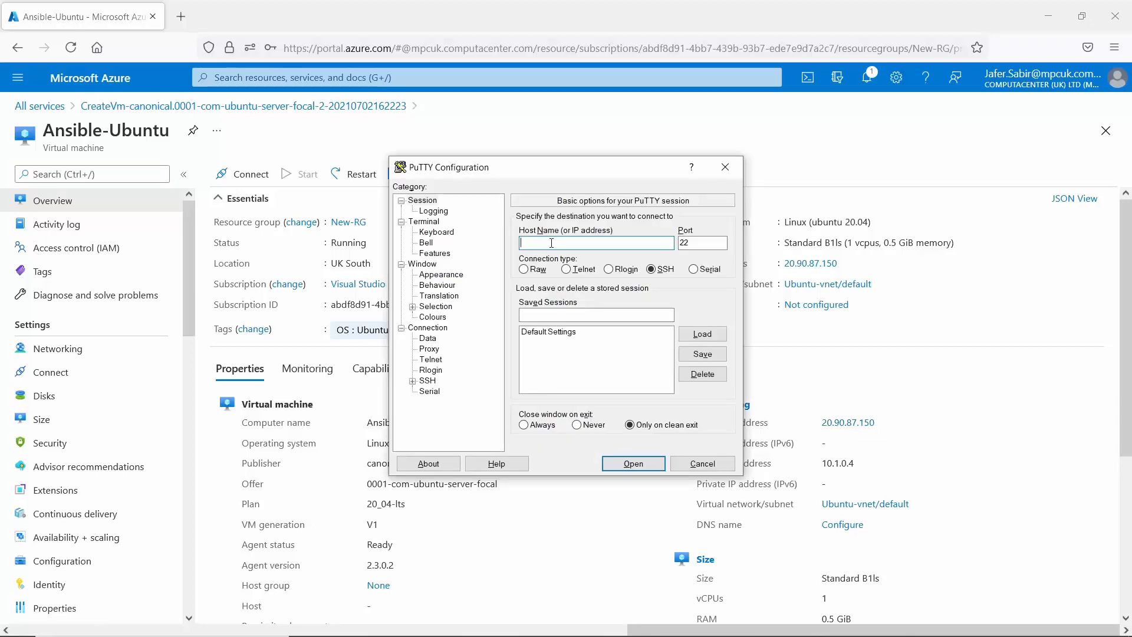
{"action": "type", "text": "20.90.87.150"}
{"action": "key", "text": "Return"}
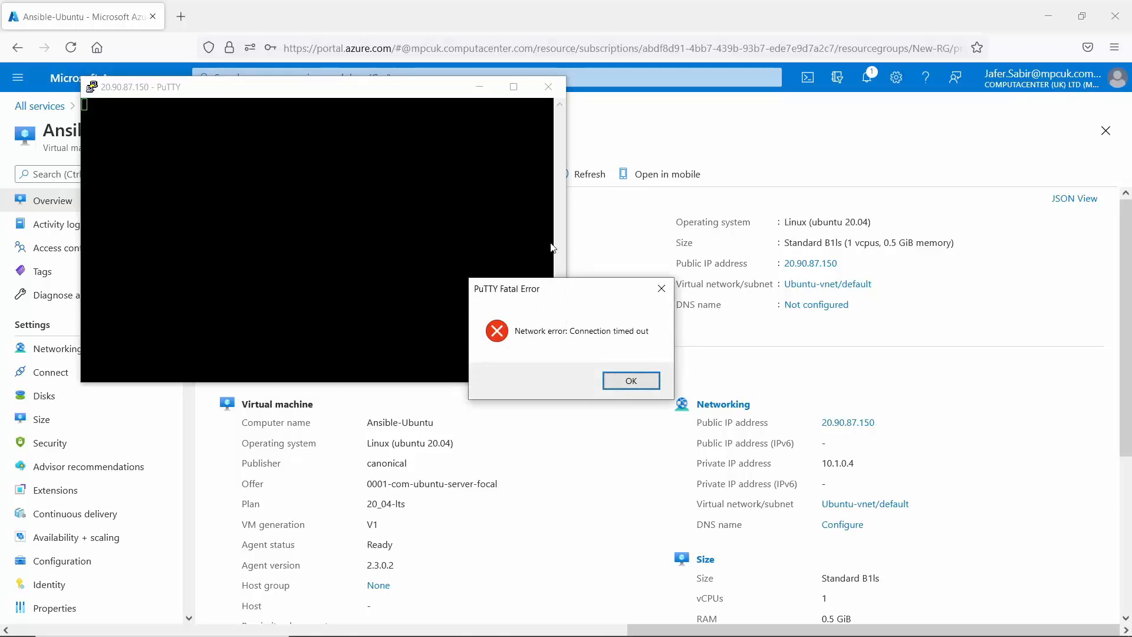
{"action": "key", "text": "Return"}
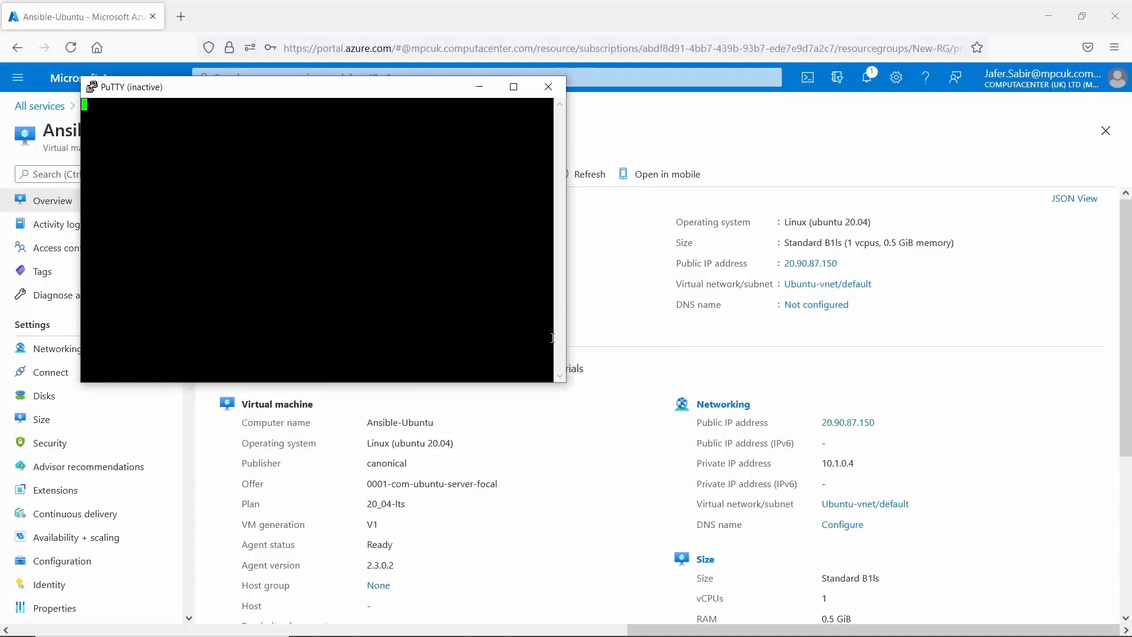
{"action": "left_click", "coordinate": [568, 443]}
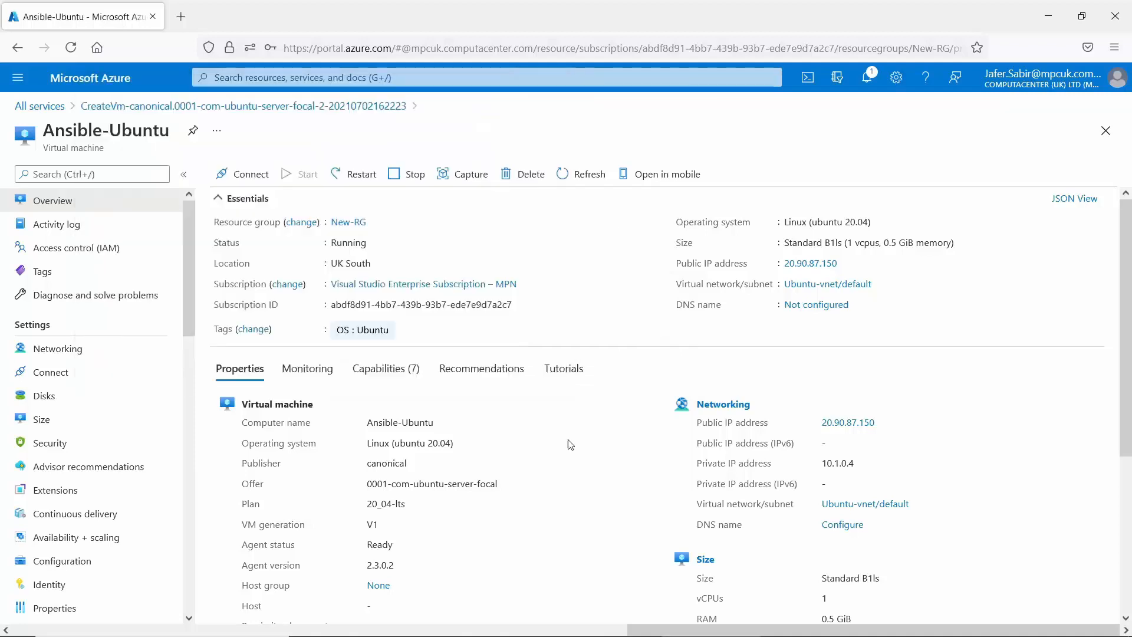
From Networking, add inbound rule Port_8080 with destination port 22 changed from 8080, TCP, Allow.
{"action": "left_click", "coordinate": [74, 355]}
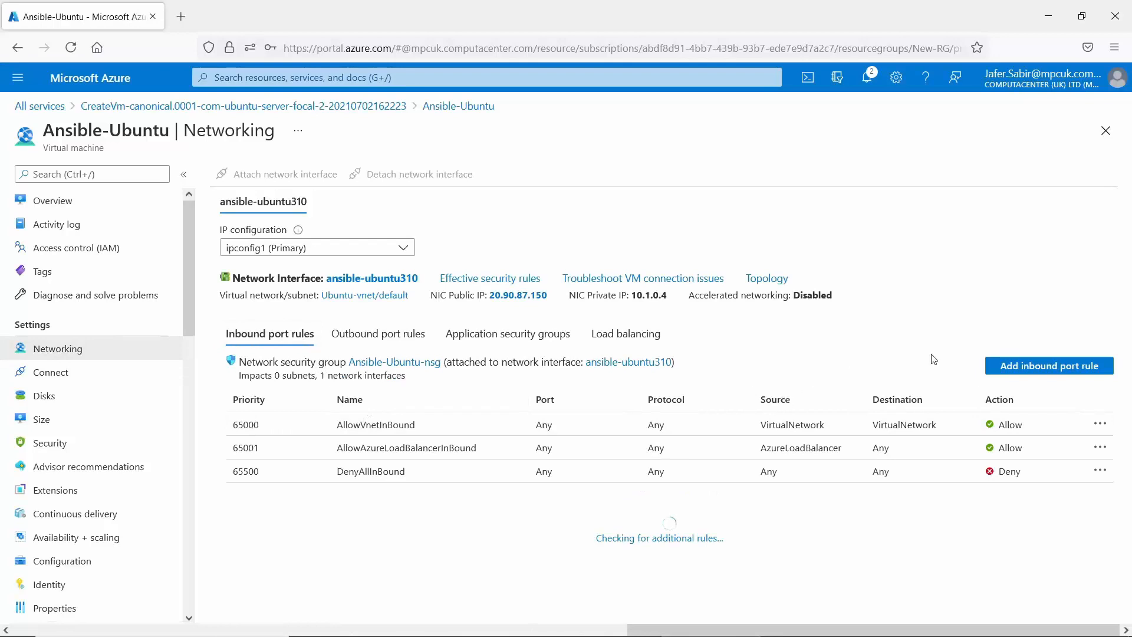
{"action": "left_click", "coordinate": [1061, 372]}
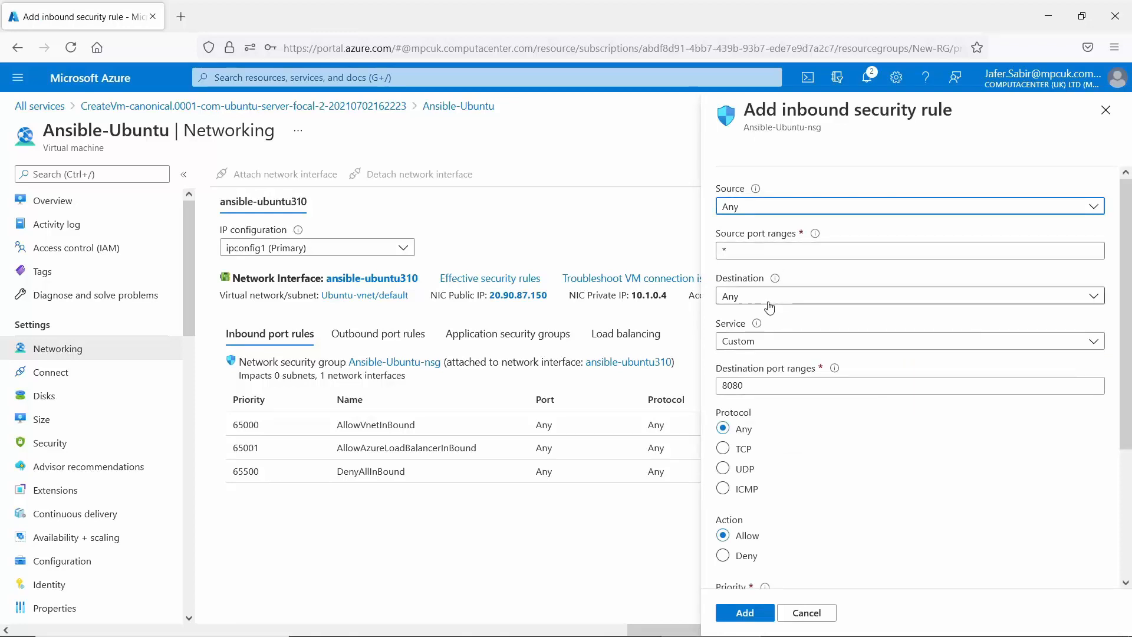
{"action": "left_click", "coordinate": [752, 384]}
{"action": "left_click_drag", "start_coordinate": [752, 384], "coordinate": [711, 380]}
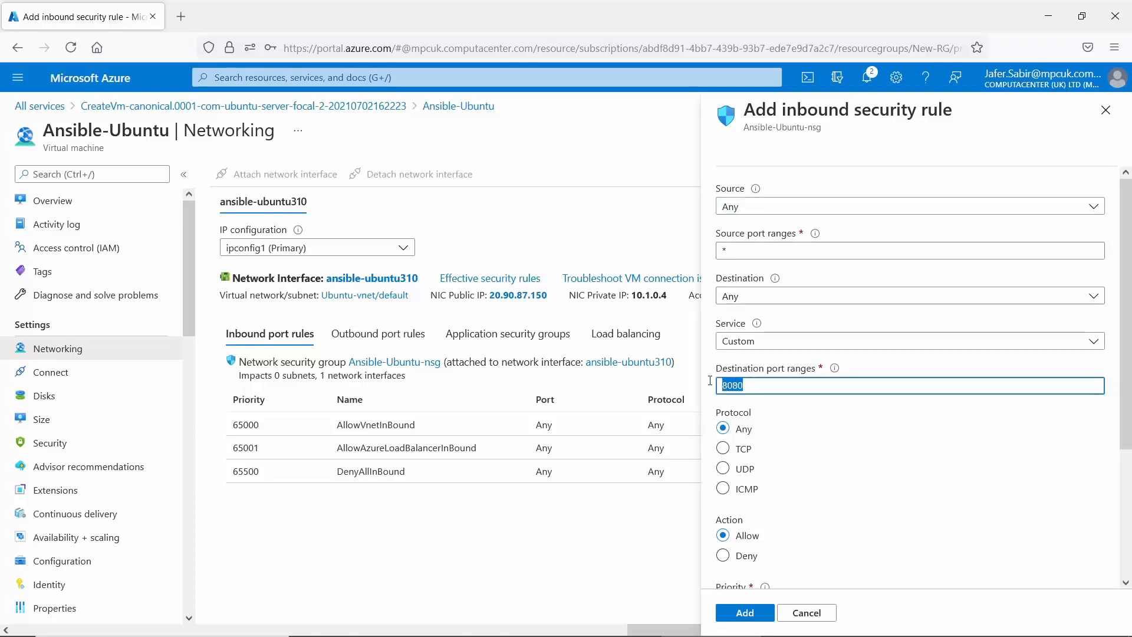
{"action": "type", "text": "22"}
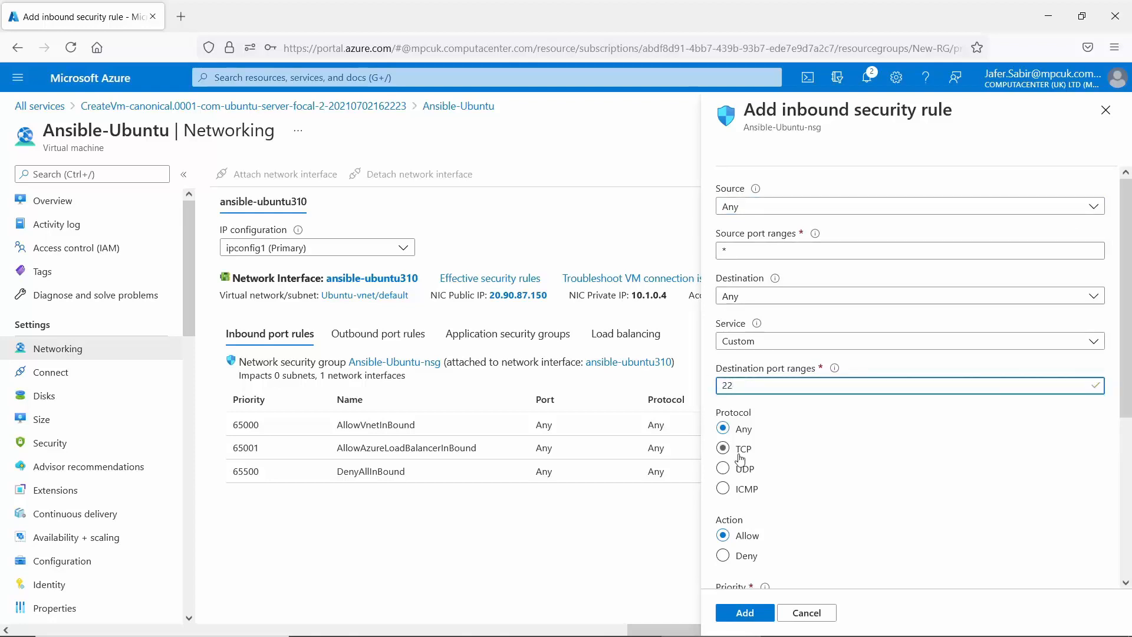
{"action": "left_click", "coordinate": [724, 450]}
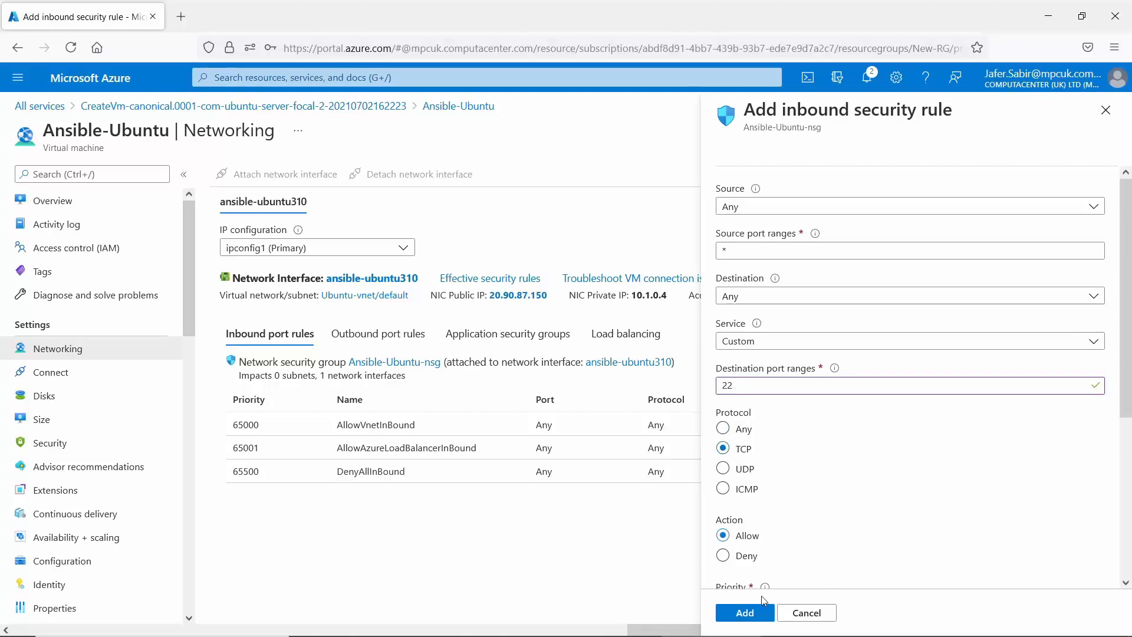
{"action": "left_click", "coordinate": [742, 617]}
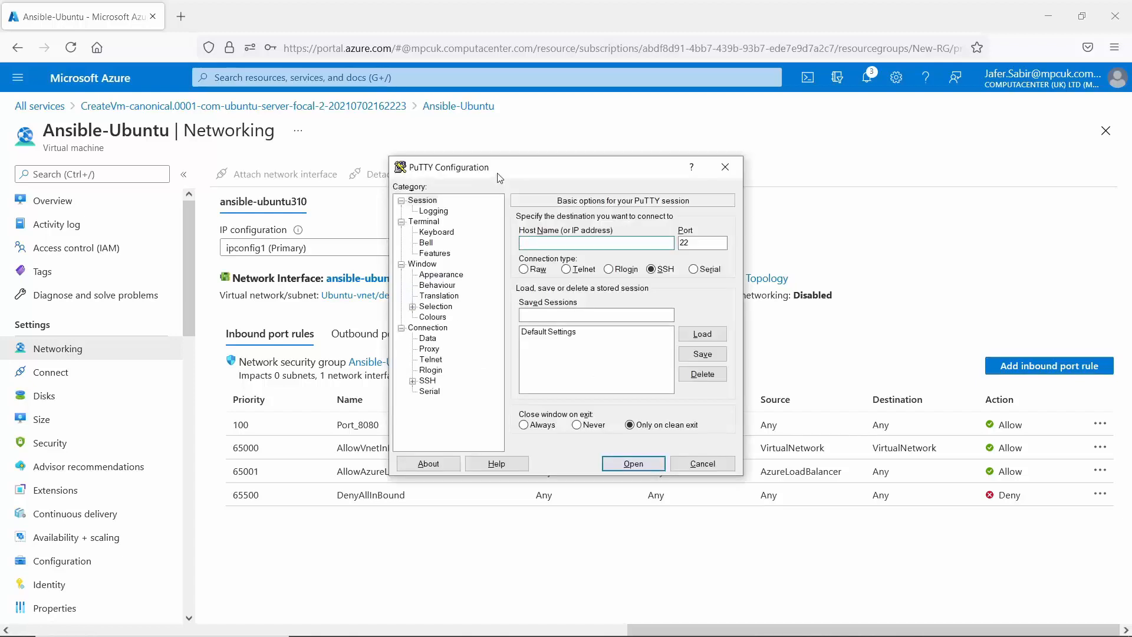
Connect PuTTY over SSH to 20.90.87.150 and accept the server's host key.
{"action": "left_click_drag", "start_coordinate": [500, 178], "coordinate": [715, 183]}
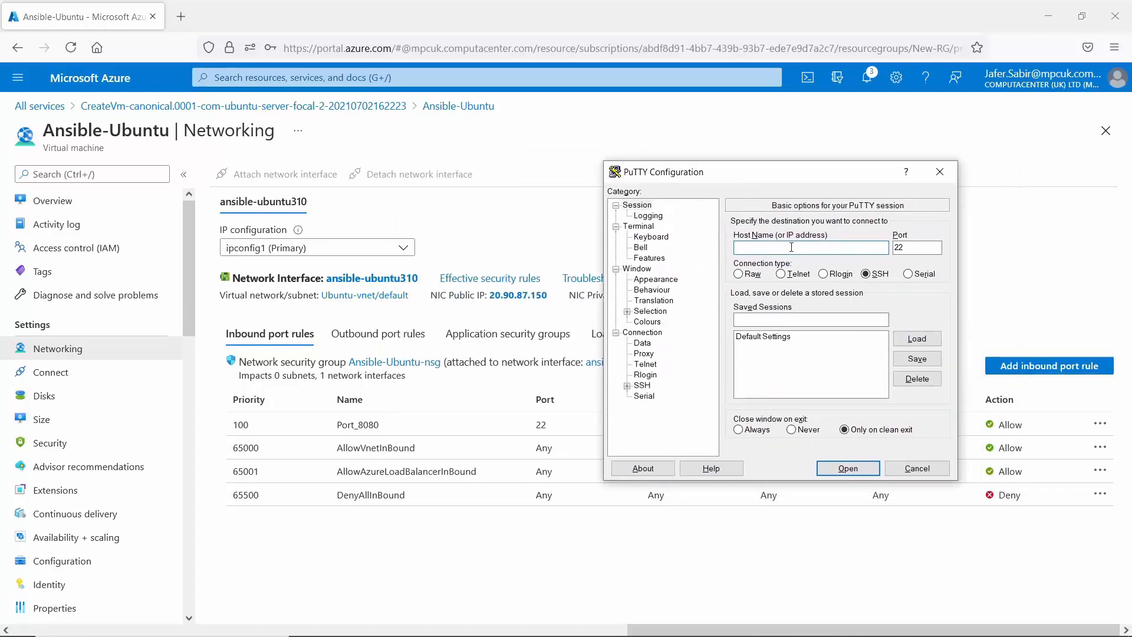
{"action": "type", "text": "20.90.87.165"}
{"action": "key", "text": "BackSpace"}
{"action": "key", "text": "BackSpace"}
{"action": "type", "text": "50"}
{"action": "key", "text": "Return"}
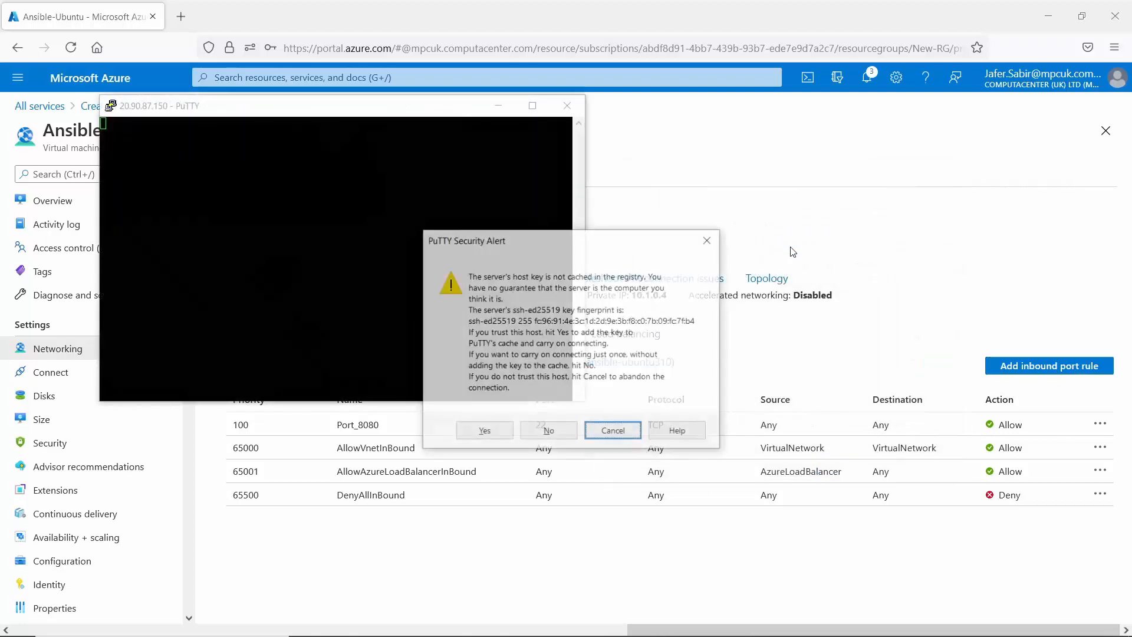
{"action": "left_click", "coordinate": [483, 431]}
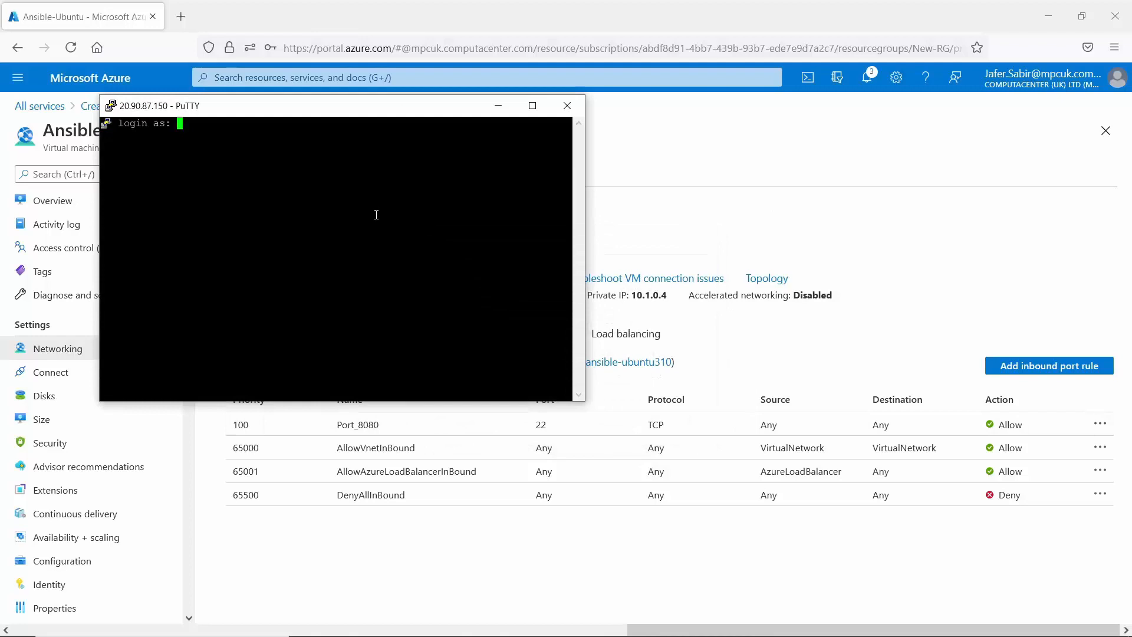
Log in with the VM's admin username and password, run pwd, then close the session.
{"action": "type", "text": "jsadmin"}
{"action": "key", "text": "Return"}
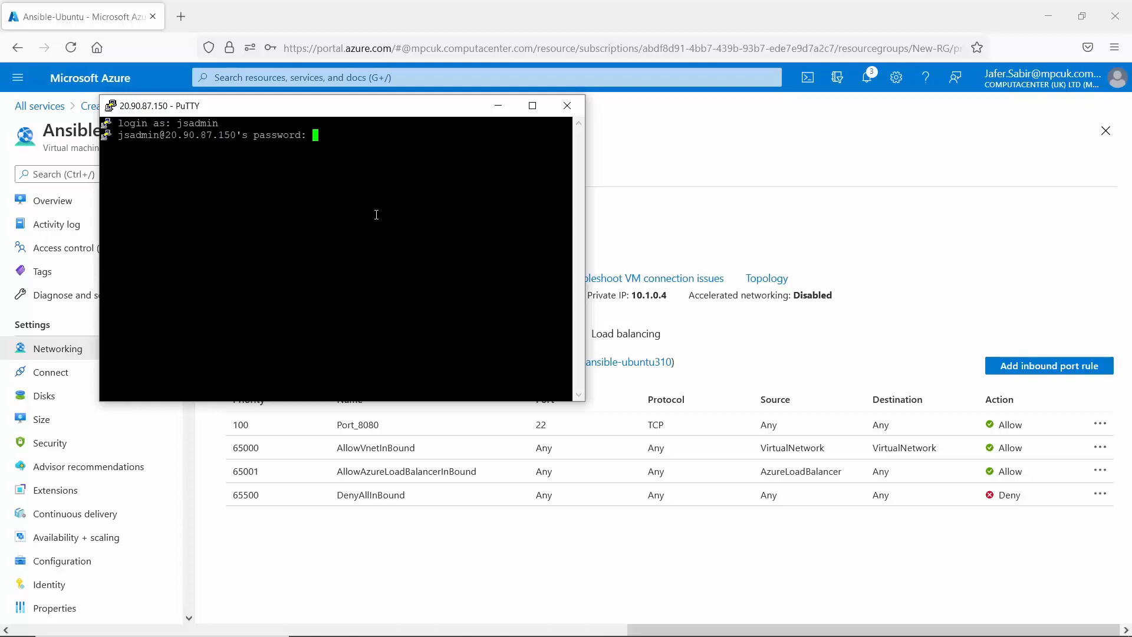
{"action": "key", "text": "Return"}
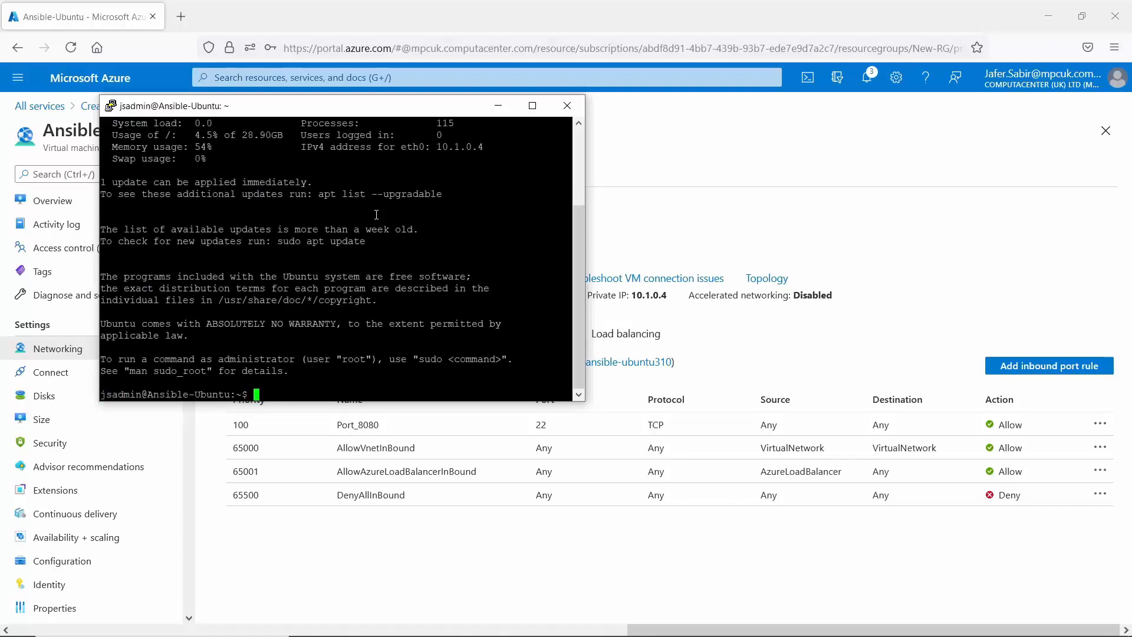
{"action": "key", "text": "Return"}
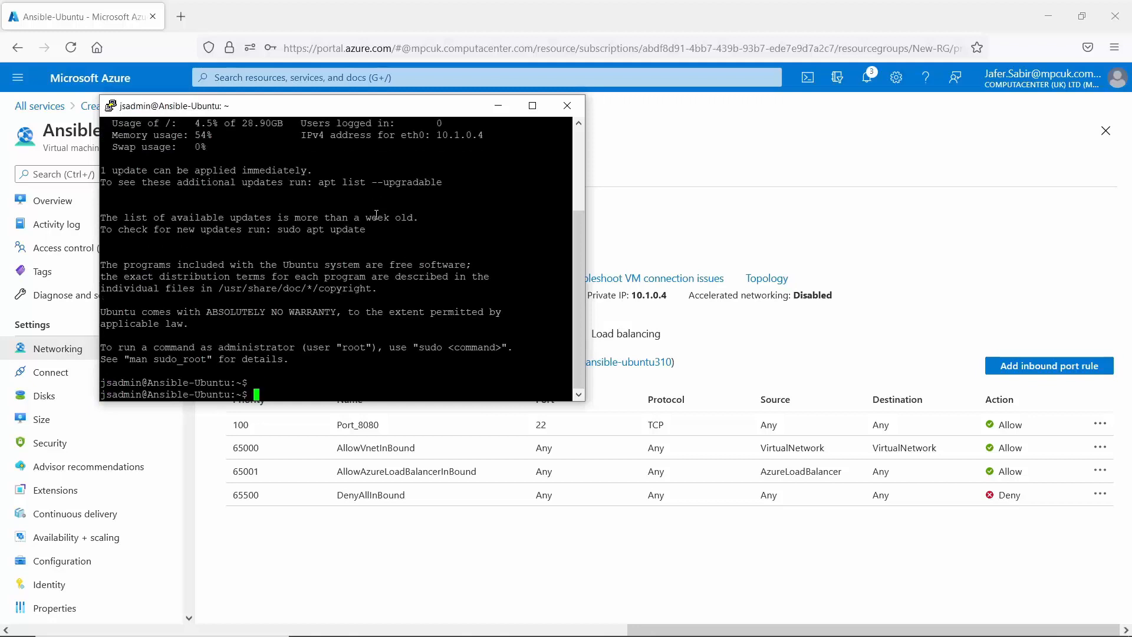
{"action": "type", "text": "pwd"}
{"action": "key", "text": "Return"}
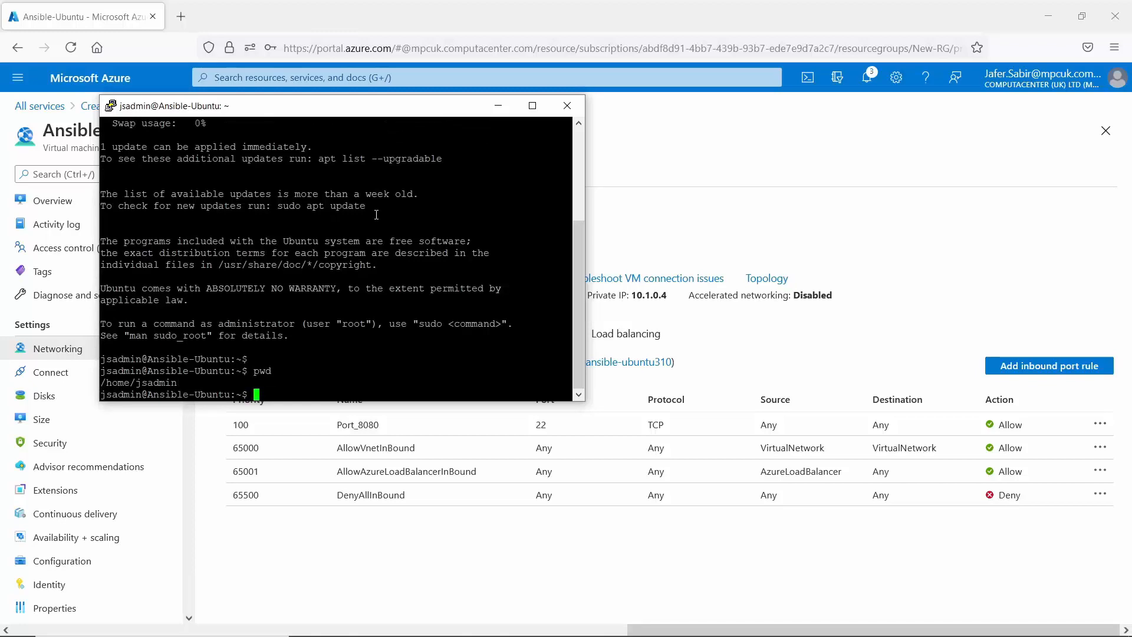
{"action": "left_click", "coordinate": [567, 105]}
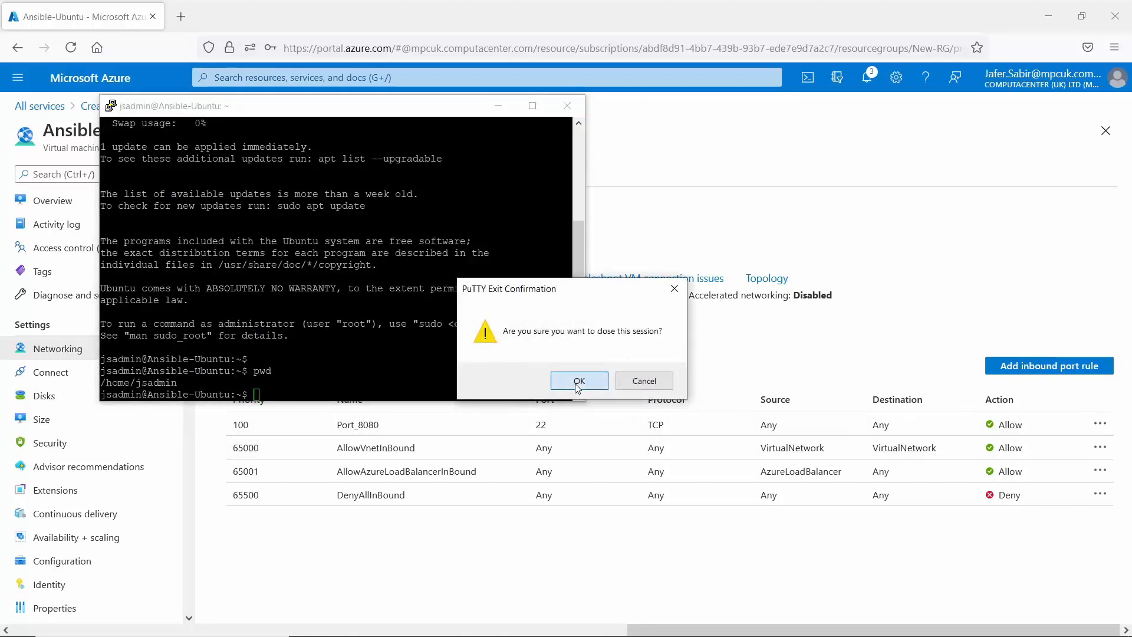
{"action": "left_click", "coordinate": [577, 382]}
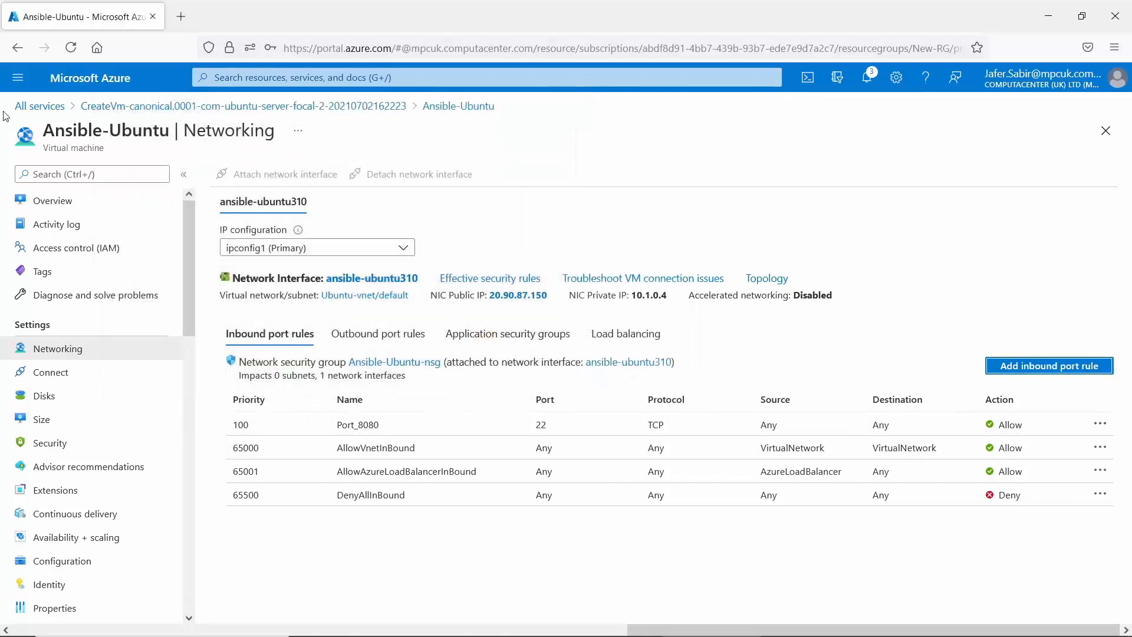
Navigate via the portal menu to Load balancers, which lists no load balancers.
{"action": "left_click", "coordinate": [17, 78]}
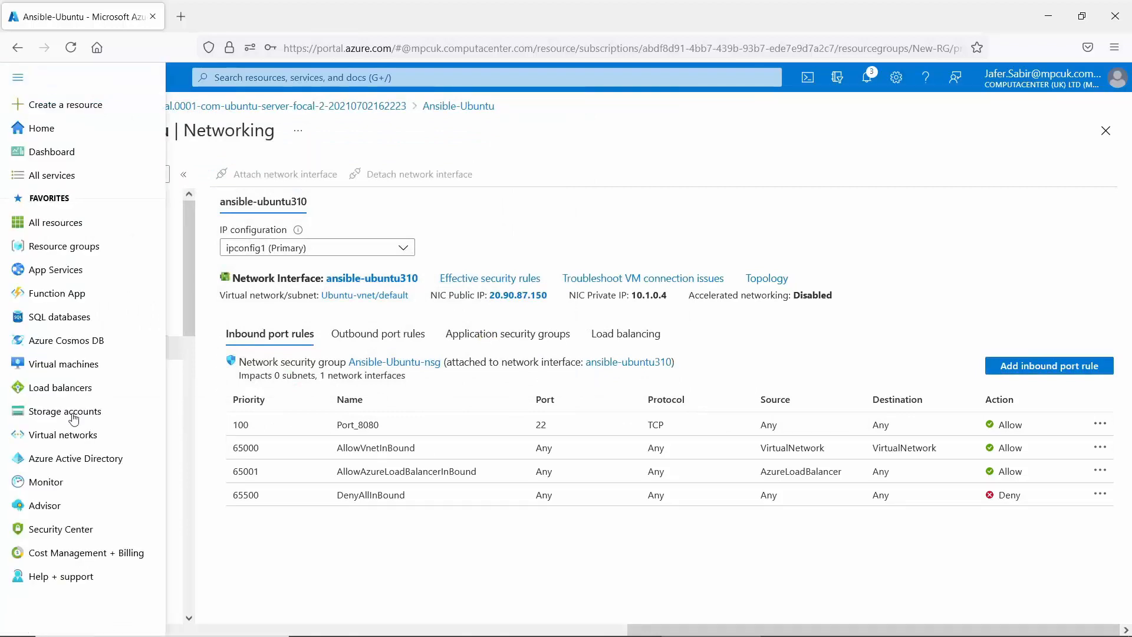
{"action": "left_click", "coordinate": [59, 396]}
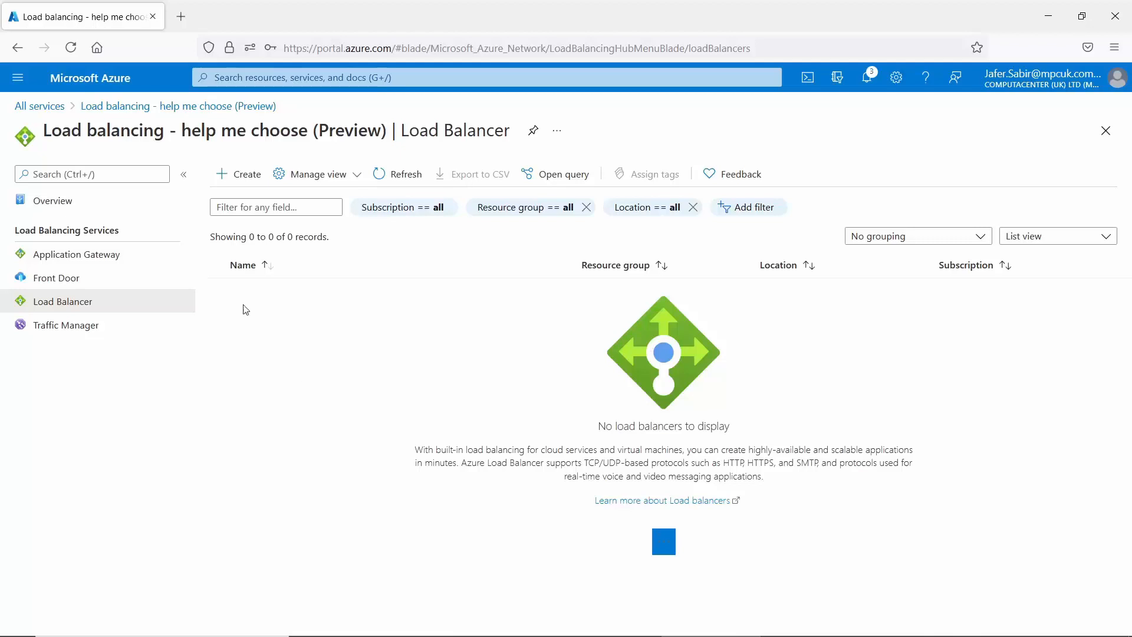
{"action": "left_click", "coordinate": [17, 84]}
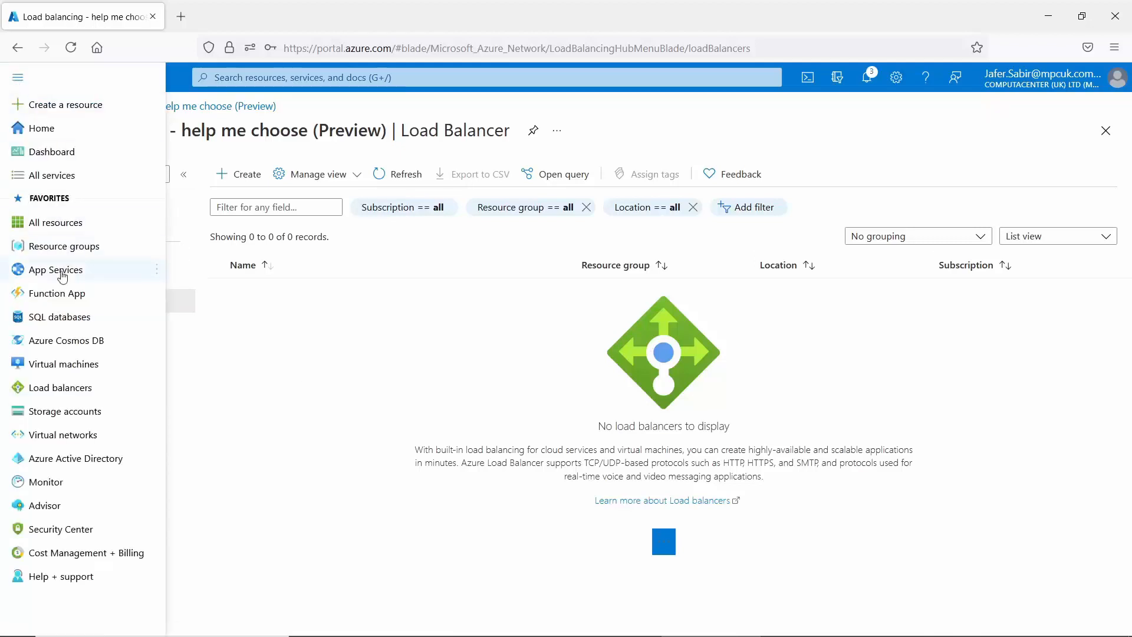
Open Storage accounts from the portal menu, showing one StorageV2 account in West Europe.
{"action": "mouse_move", "coordinate": [36, 391]}
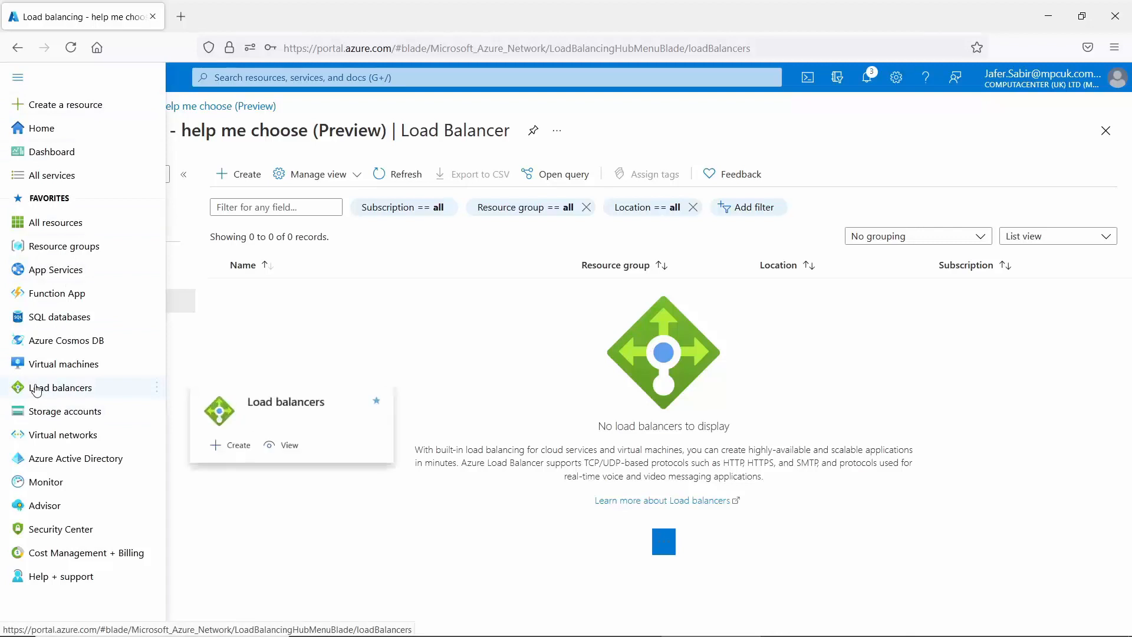
{"action": "left_click", "coordinate": [67, 414]}
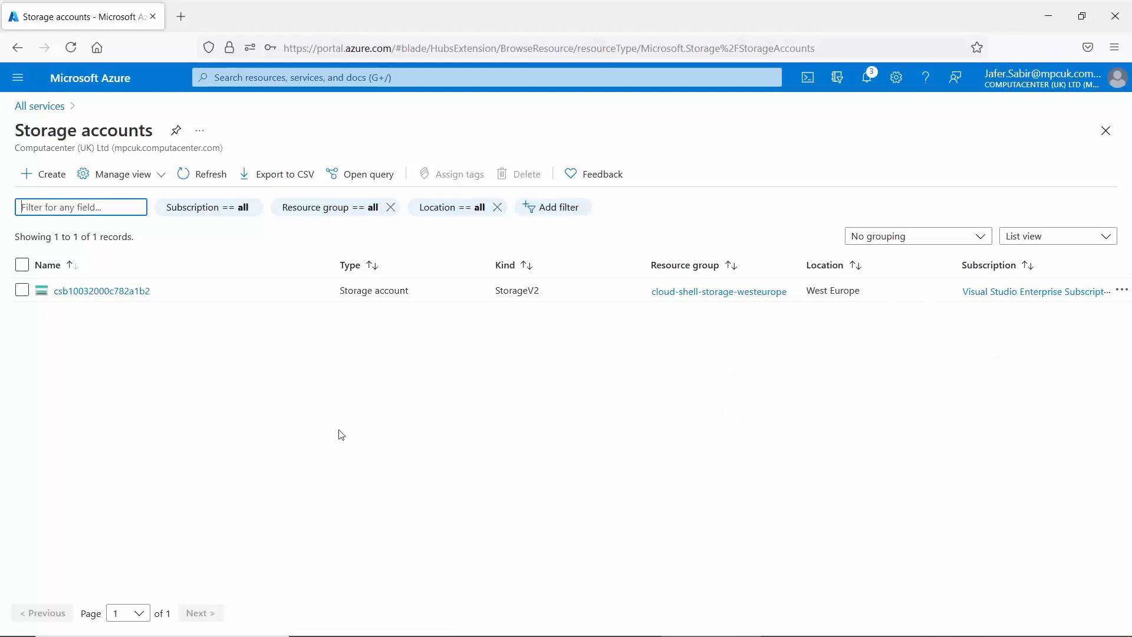
{"action": "left_click", "coordinate": [18, 77]}
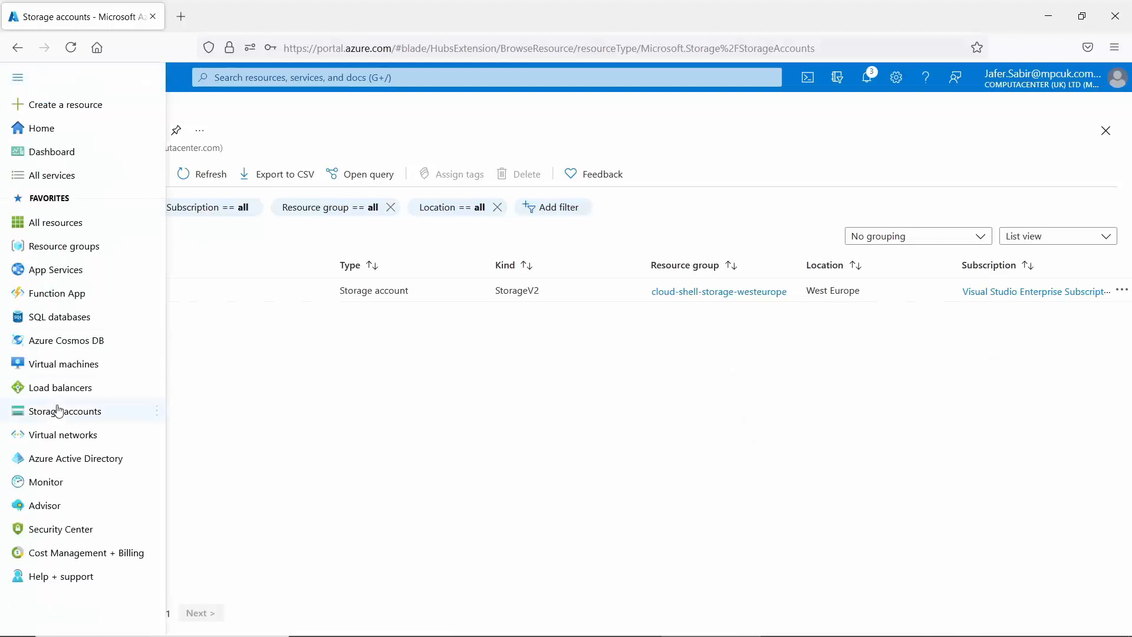
Open the Virtual networks list showing Centos-RG-vnet and Ubuntu-vnet in UK South.
{"action": "left_click", "coordinate": [61, 435]}
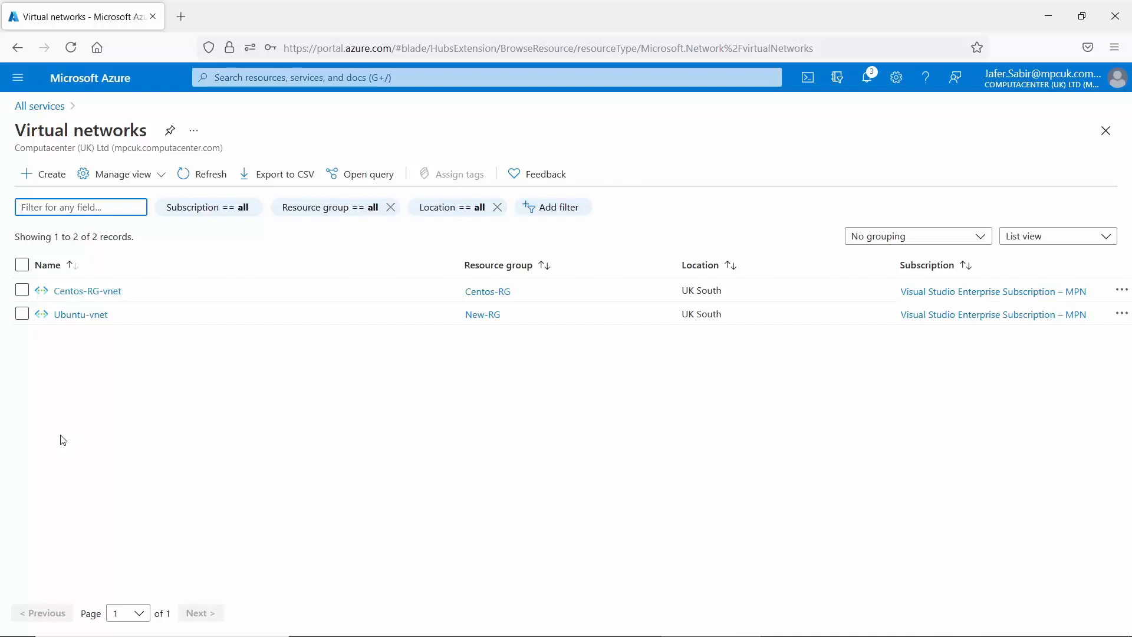
{"action": "left_click", "coordinate": [12, 77]}
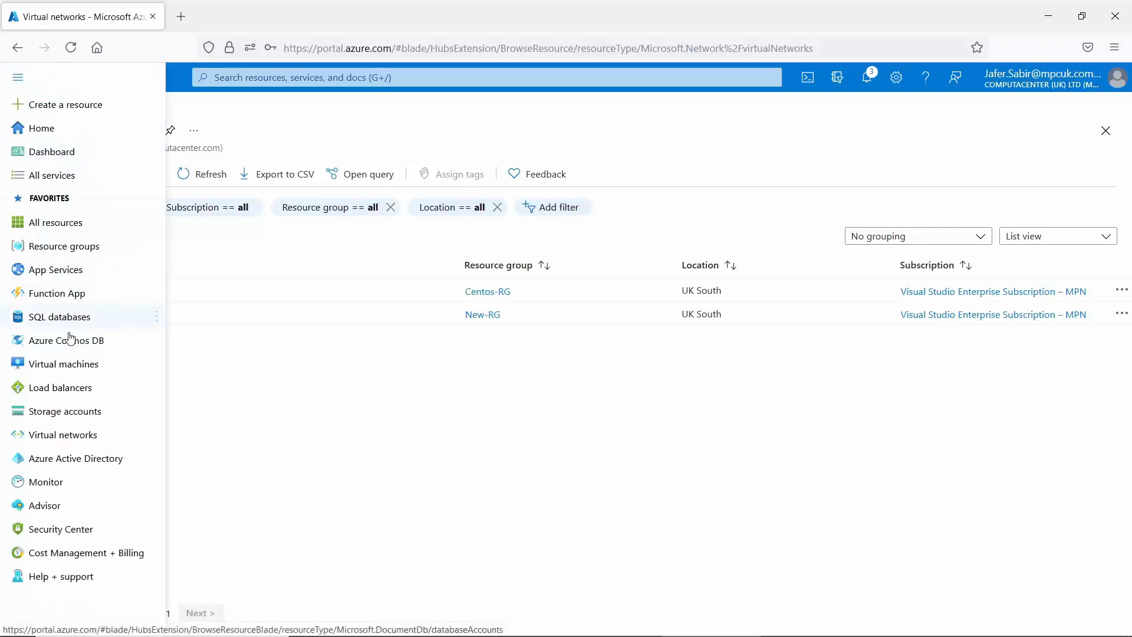
{"action": "mouse_move", "coordinate": [82, 466]}
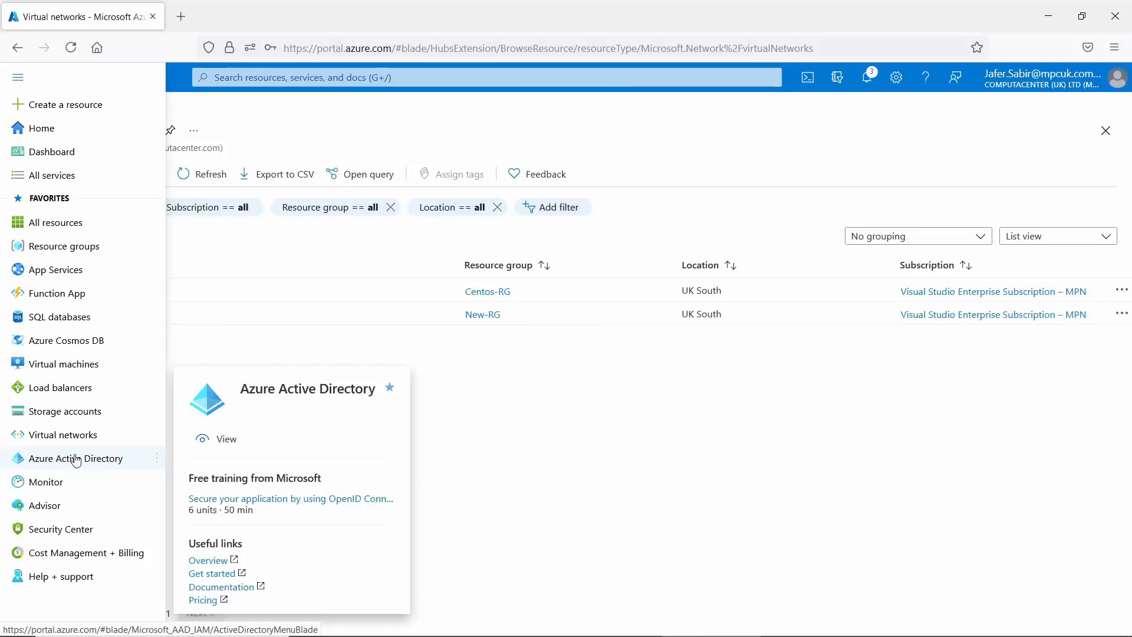
Open Monitor and scroll through its What's new feed of Azure Monitor announcements.
{"action": "left_click", "coordinate": [60, 482]}
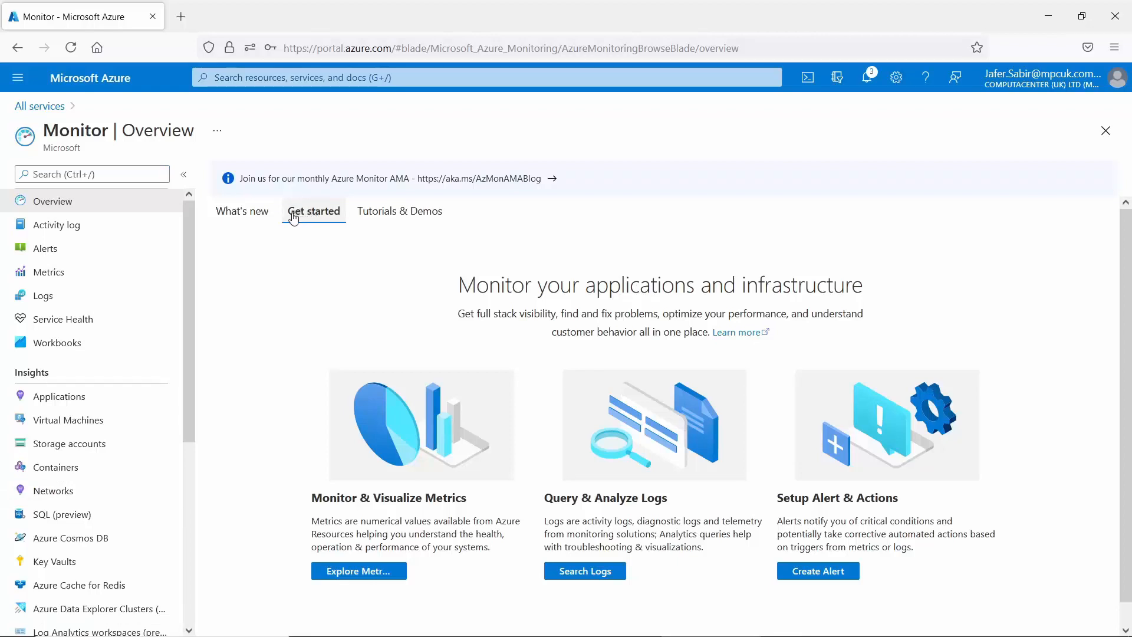
{"action": "left_click", "coordinate": [245, 217]}
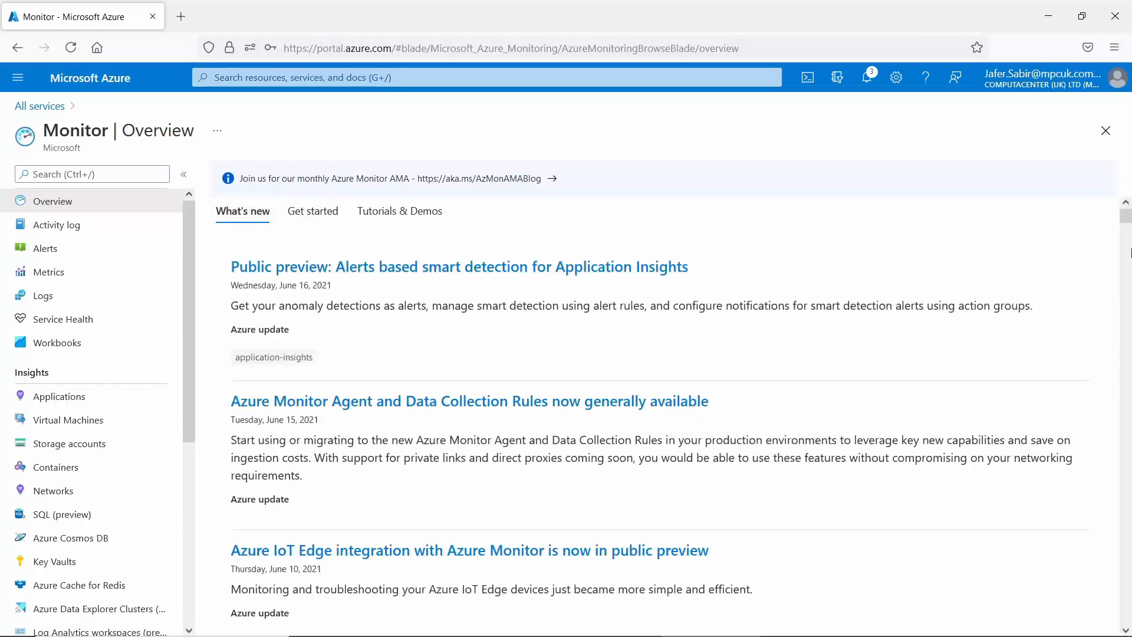
{"action": "scroll", "coordinate": [1127, 279], "scroll_direction": "down", "scroll_amount": 5}
{"action": "left_click_drag", "start_coordinate": [1127, 280], "coordinate": [1127, 214]}
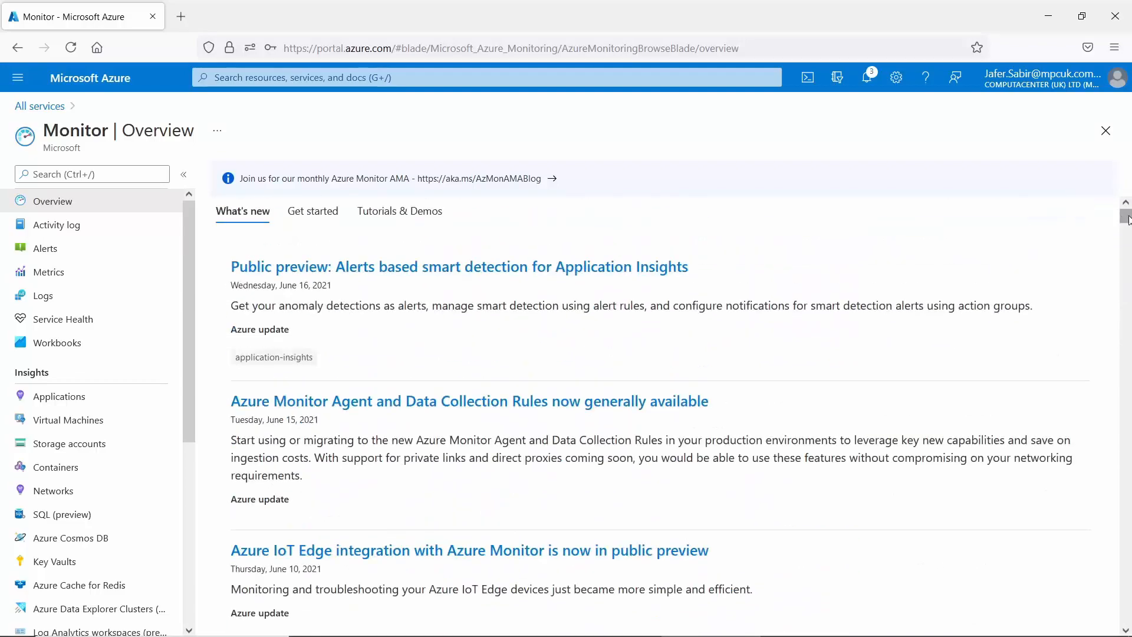
Browse Monitor's Tutorials & Demos (Quick Starts, Courses, Trials, Videos), then return to Get started.
{"action": "left_click", "coordinate": [410, 220]}
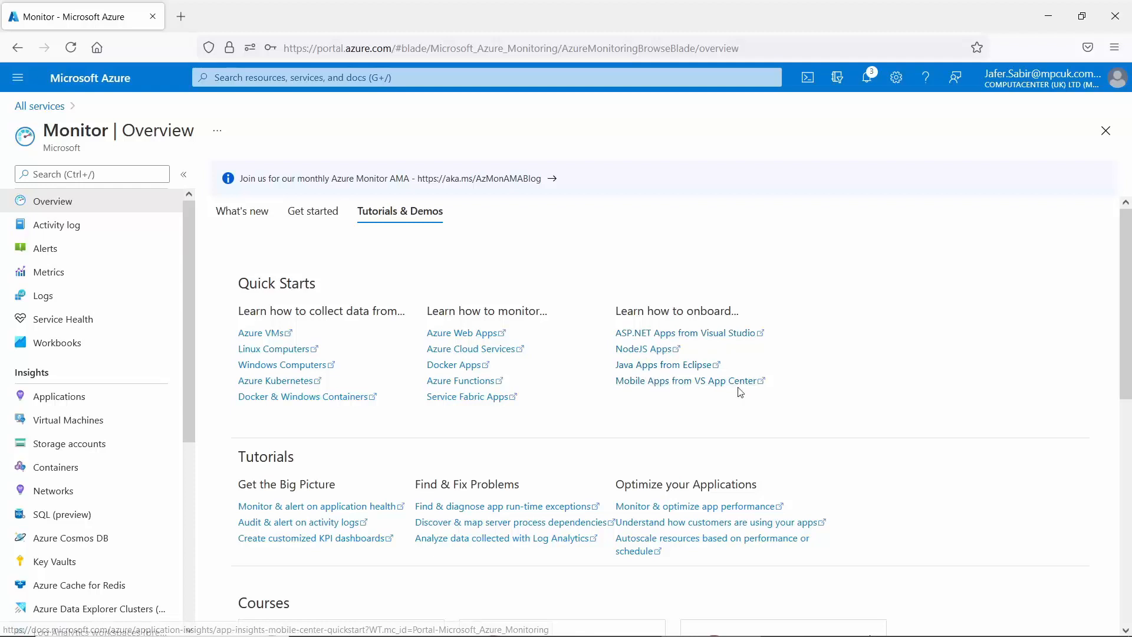
{"action": "left_click_drag", "start_coordinate": [1120, 259], "coordinate": [1120, 365]}
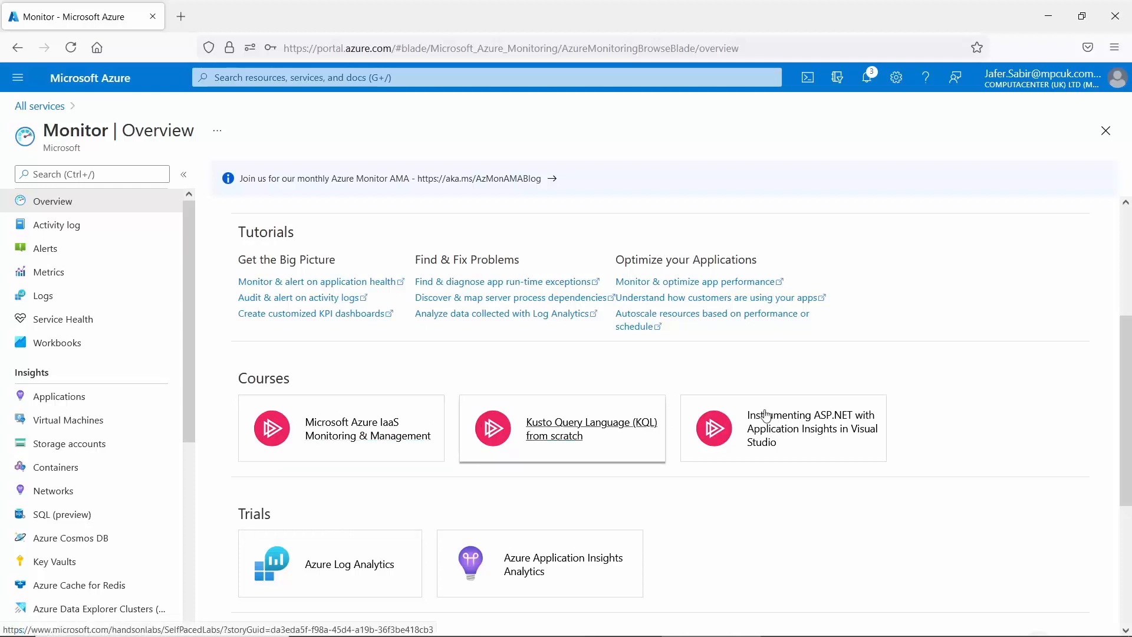
{"action": "scroll", "coordinate": [1128, 407], "scroll_direction": "down", "scroll_amount": 1}
{"action": "scroll", "coordinate": [1128, 407], "scroll_direction": "down", "scroll_amount": 6}
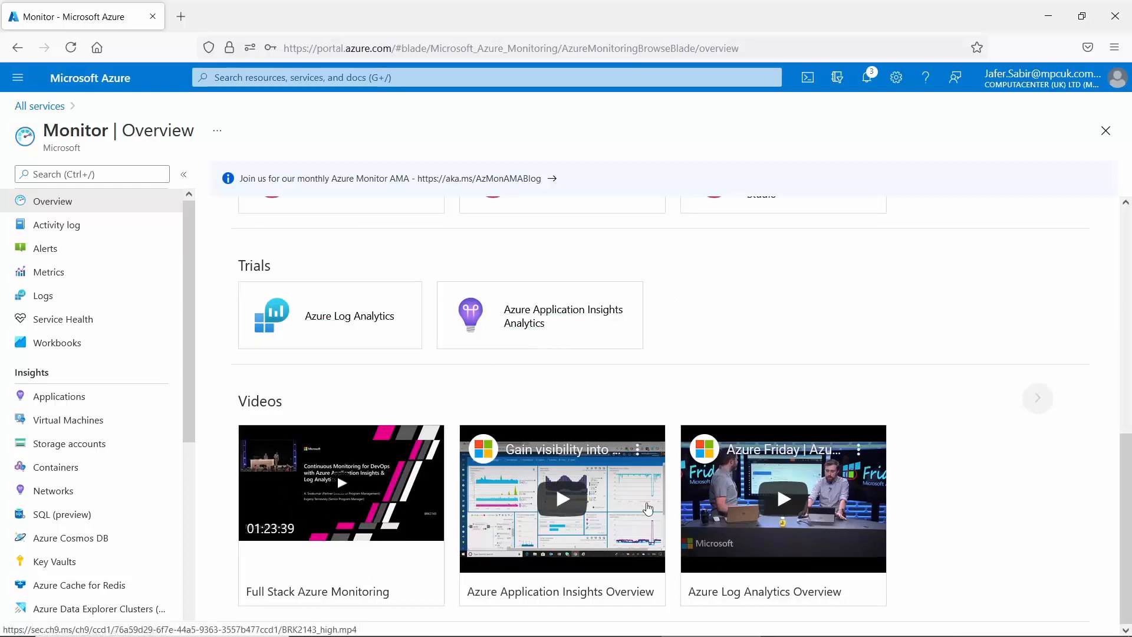
{"action": "scroll", "coordinate": [1129, 492], "scroll_direction": "up", "scroll_amount": 7}
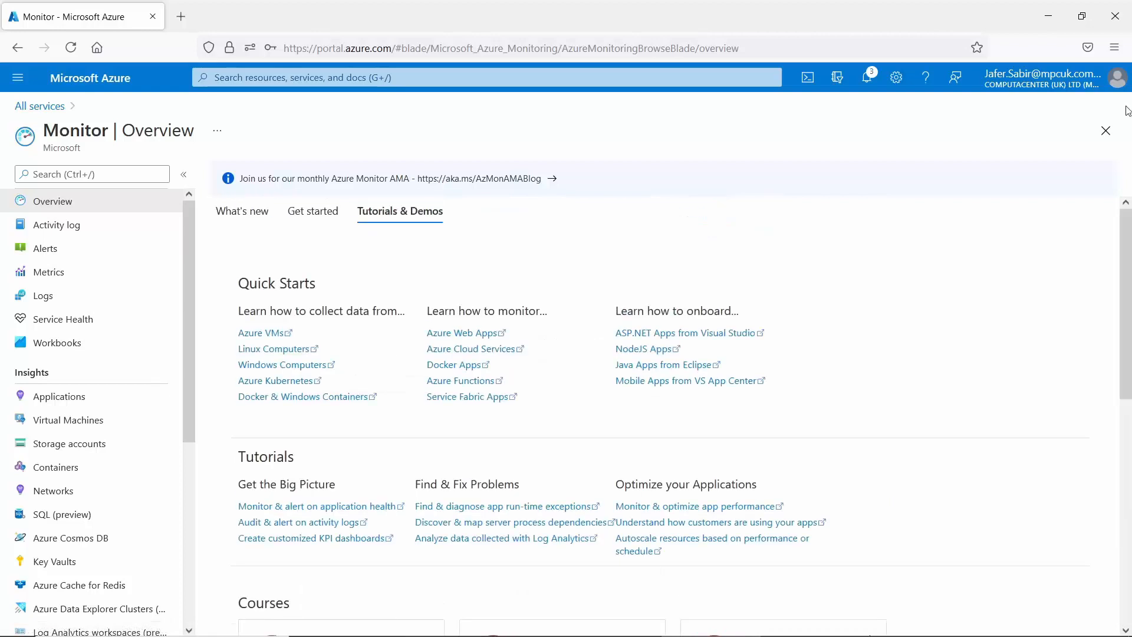
{"action": "left_click", "coordinate": [312, 213]}
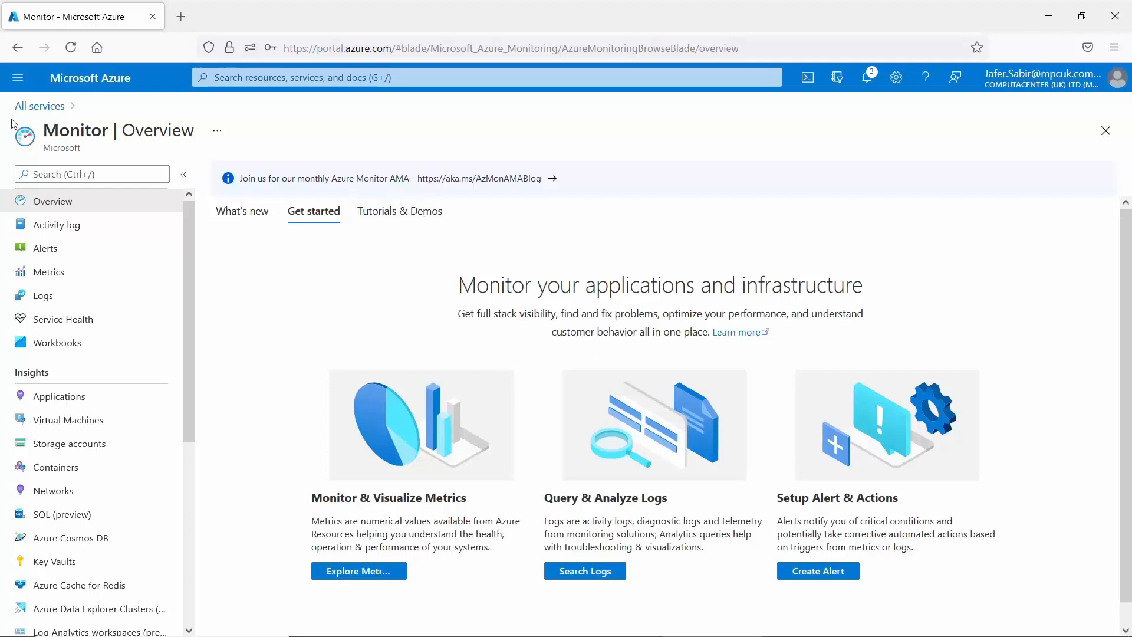
{"action": "left_click", "coordinate": [17, 79]}
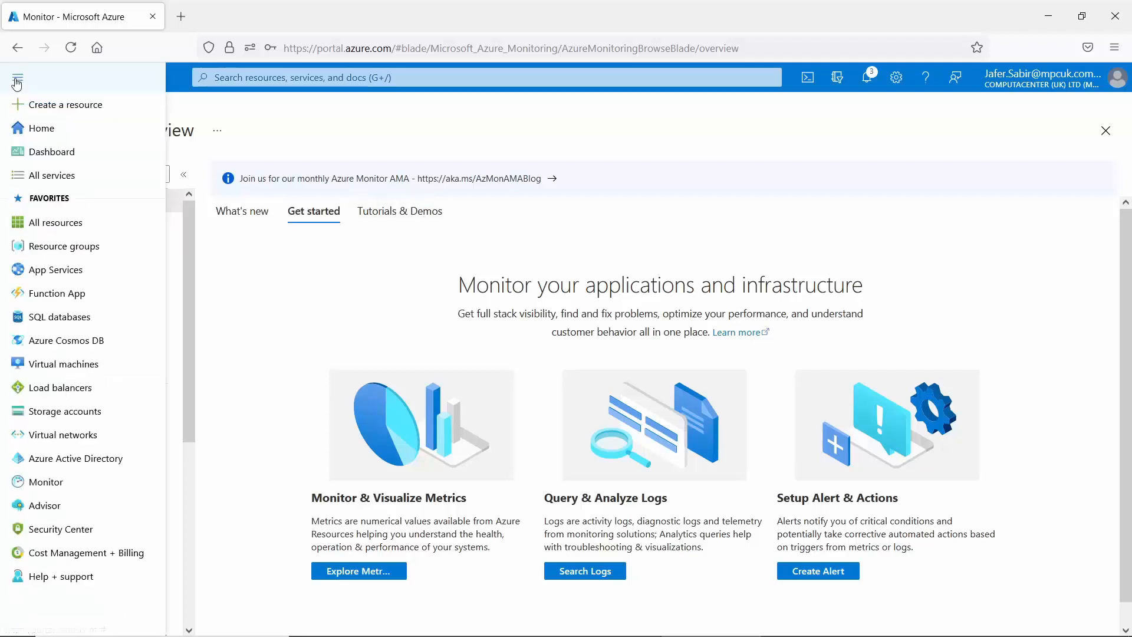
Review Advisor's cost, security, reliability, operational excellence and performance recommendations, then go to Security Center.
{"action": "left_click", "coordinate": [48, 507]}
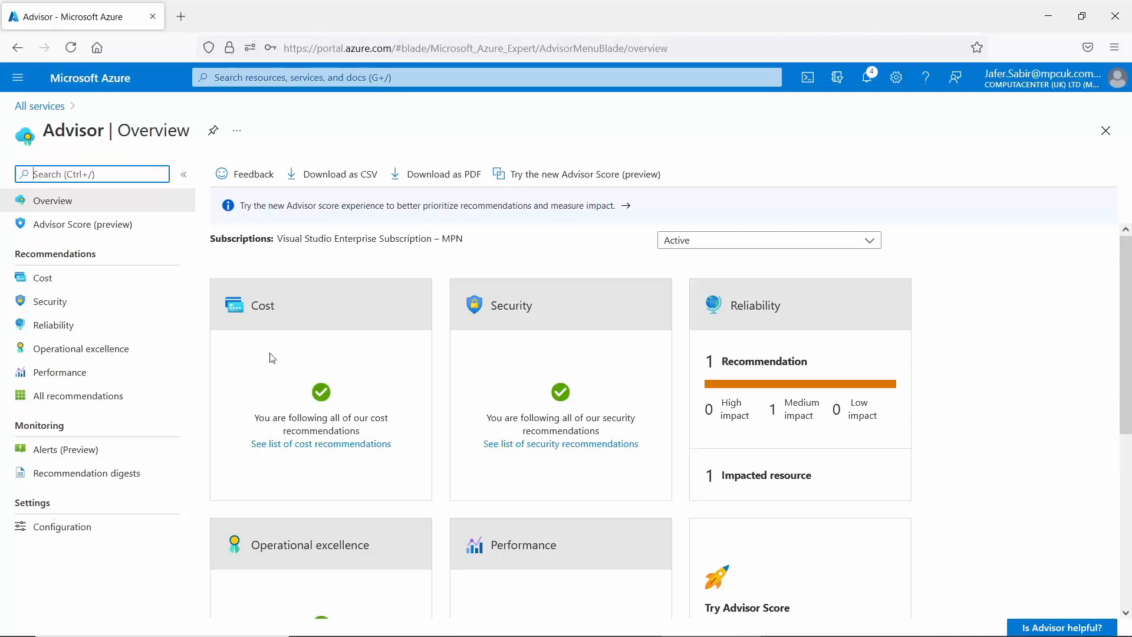
{"action": "scroll", "coordinate": [306, 252], "scroll_direction": "down", "scroll_amount": 5}
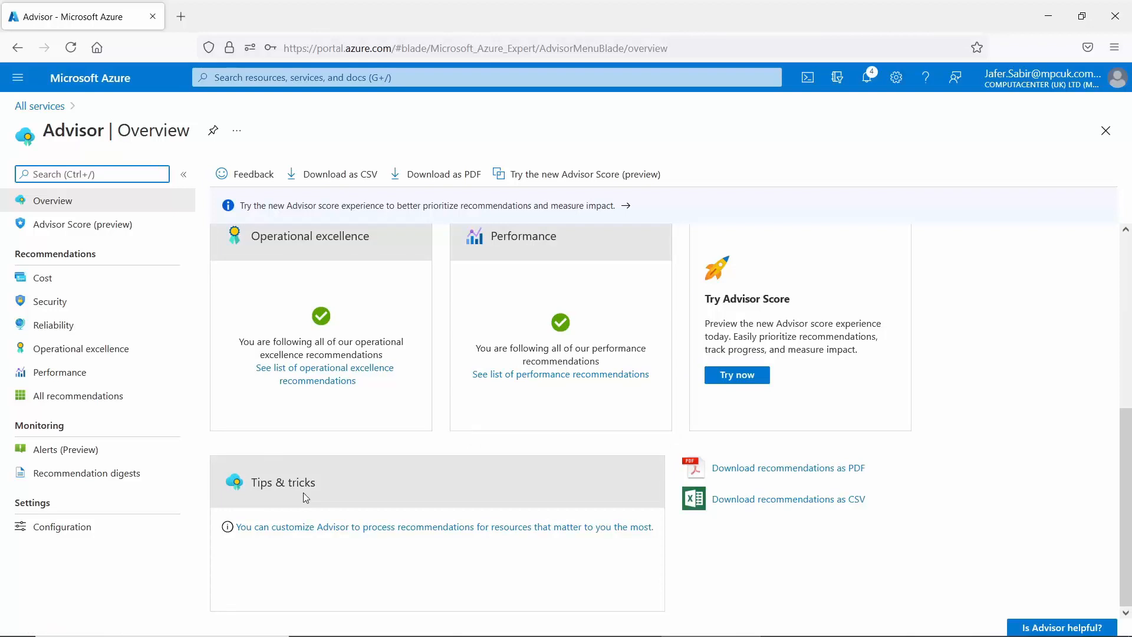
{"action": "left_click", "coordinate": [16, 82]}
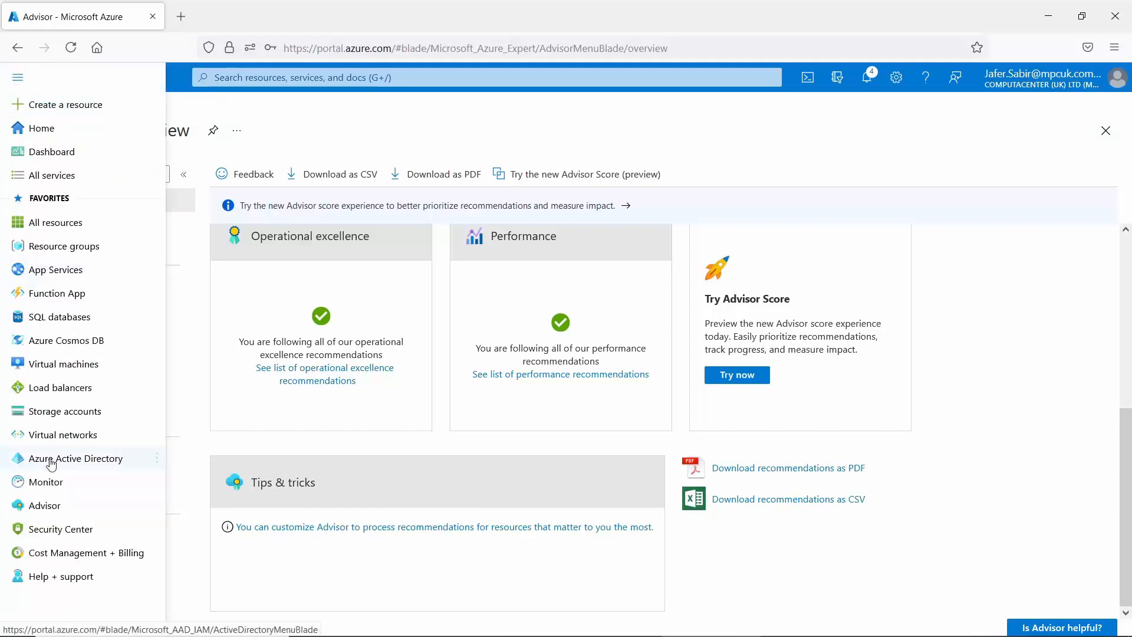
{"action": "left_click", "coordinate": [64, 538]}
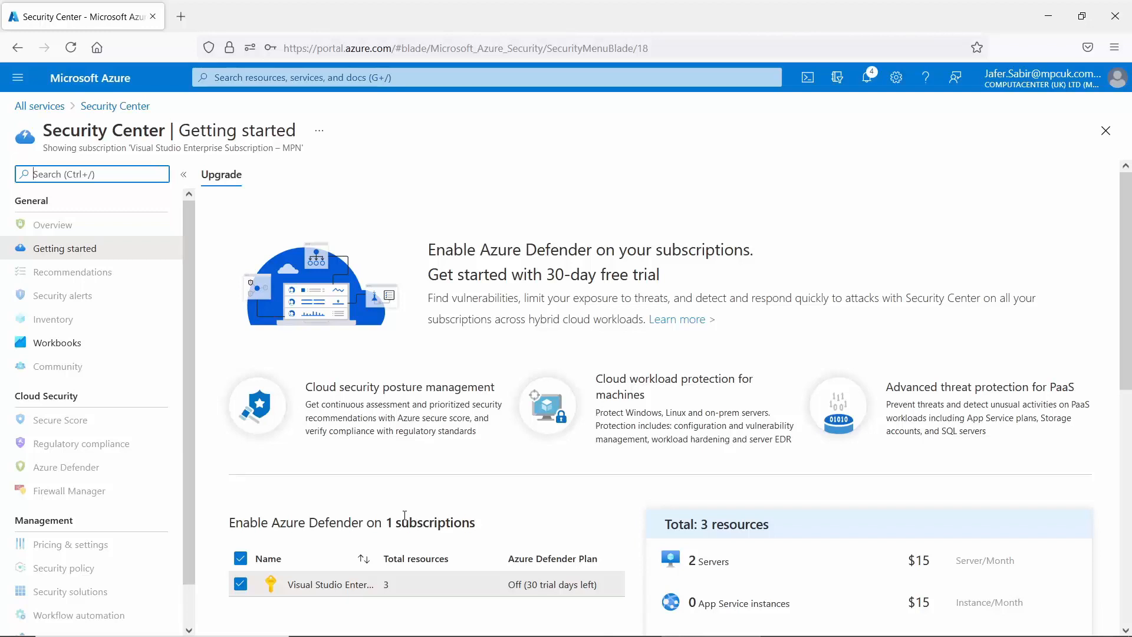
Switch to Cost Management + Billing to see its billing scopes.
{"action": "left_click", "coordinate": [18, 77]}
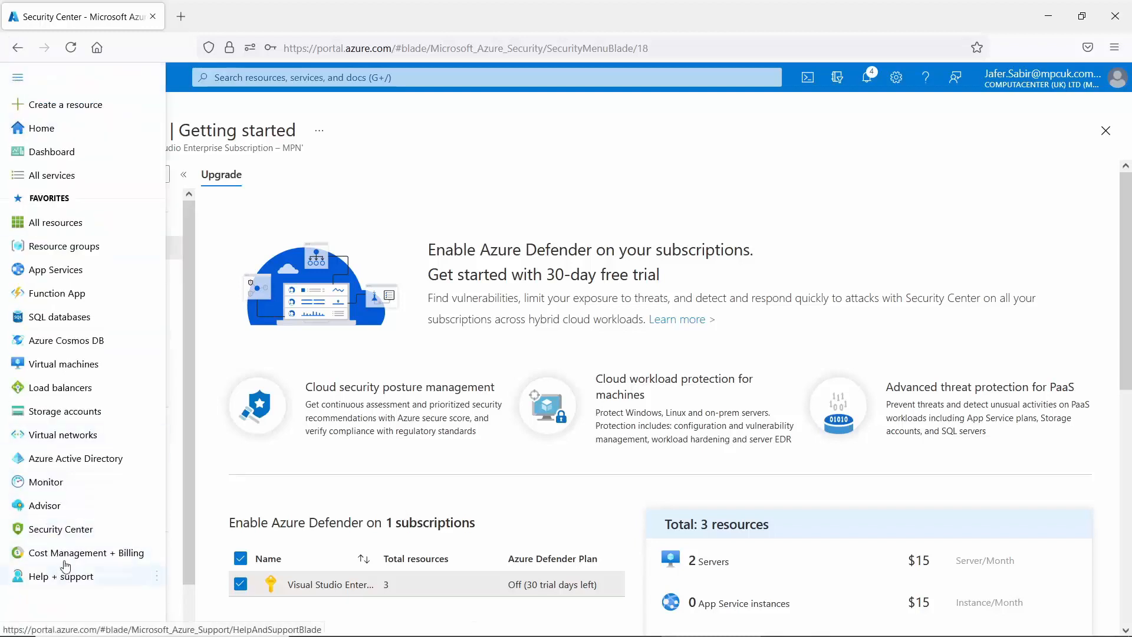
{"action": "left_click", "coordinate": [91, 554]}
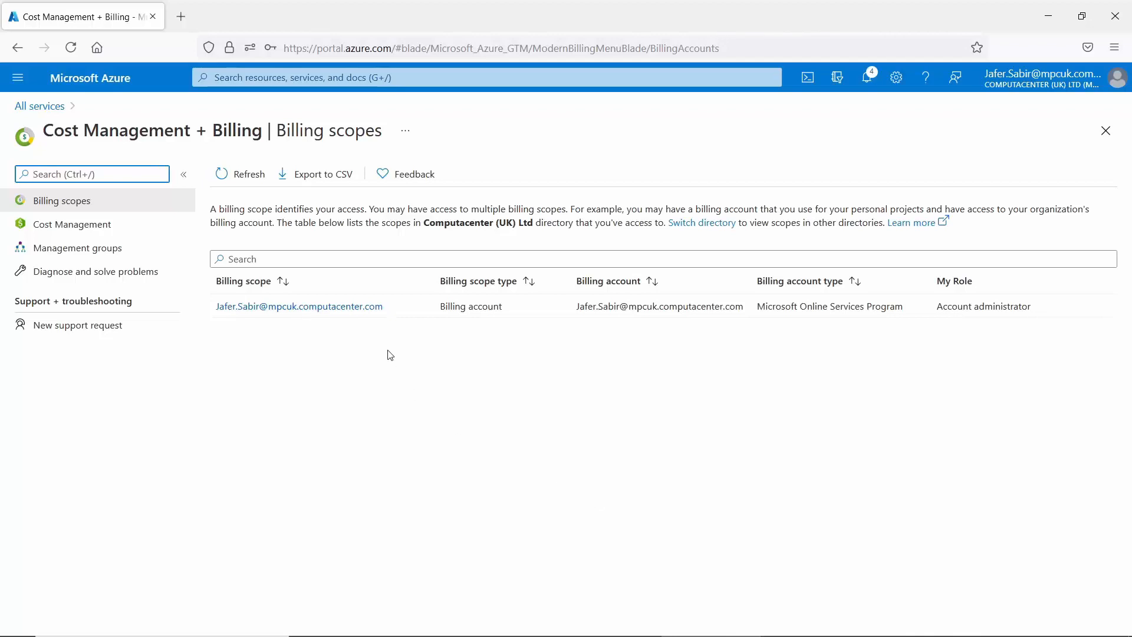
{"action": "left_click", "coordinate": [17, 79]}
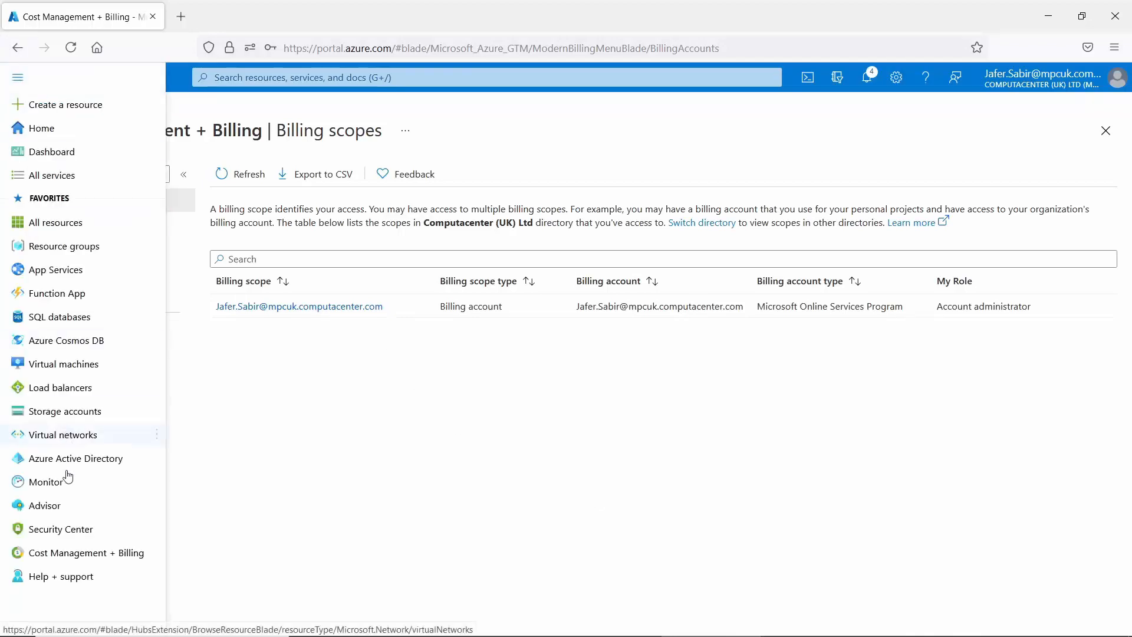
Check Help + support for support requests, then go back to the portal Home page.
{"action": "left_click", "coordinate": [66, 580]}
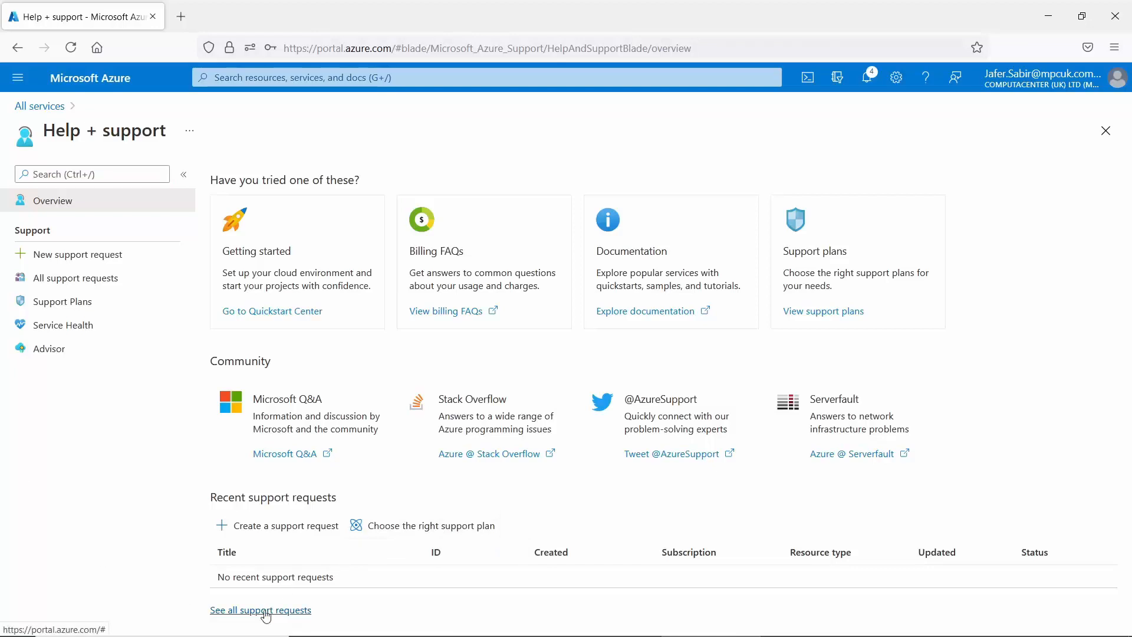
{"action": "left_click", "coordinate": [10, 77]}
{"action": "left_click", "coordinate": [11, 77]}
{"action": "left_click", "coordinate": [94, 80]}
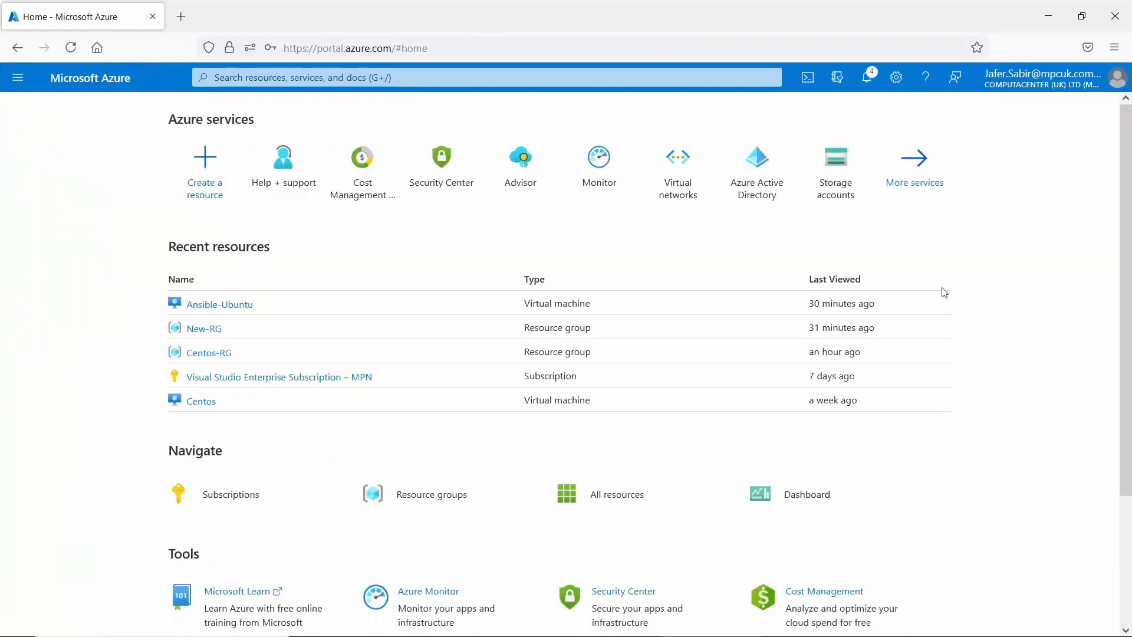